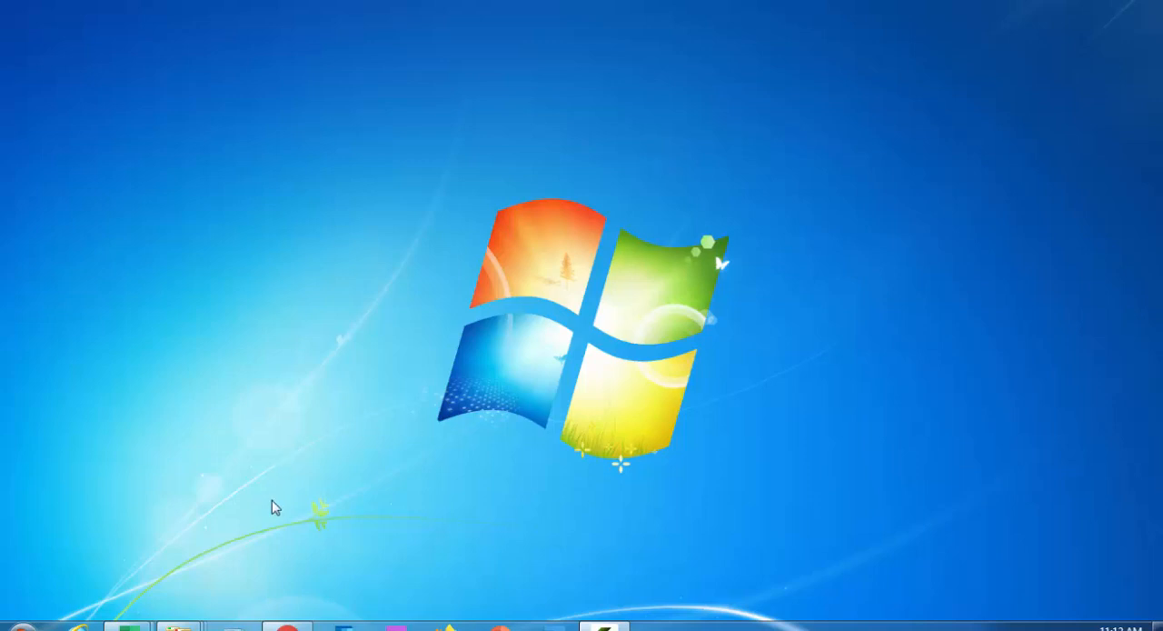
Search the installed programs for "goo", launch Google Chrome and maximize its window
mouse_move(127, 625)
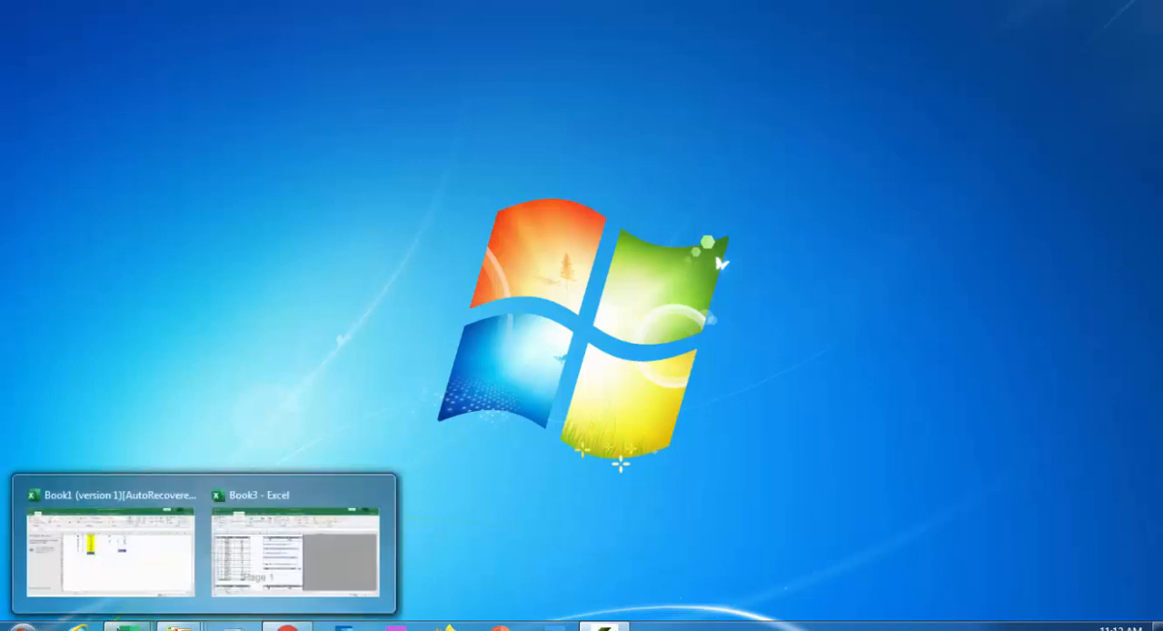
left_click(22, 627)
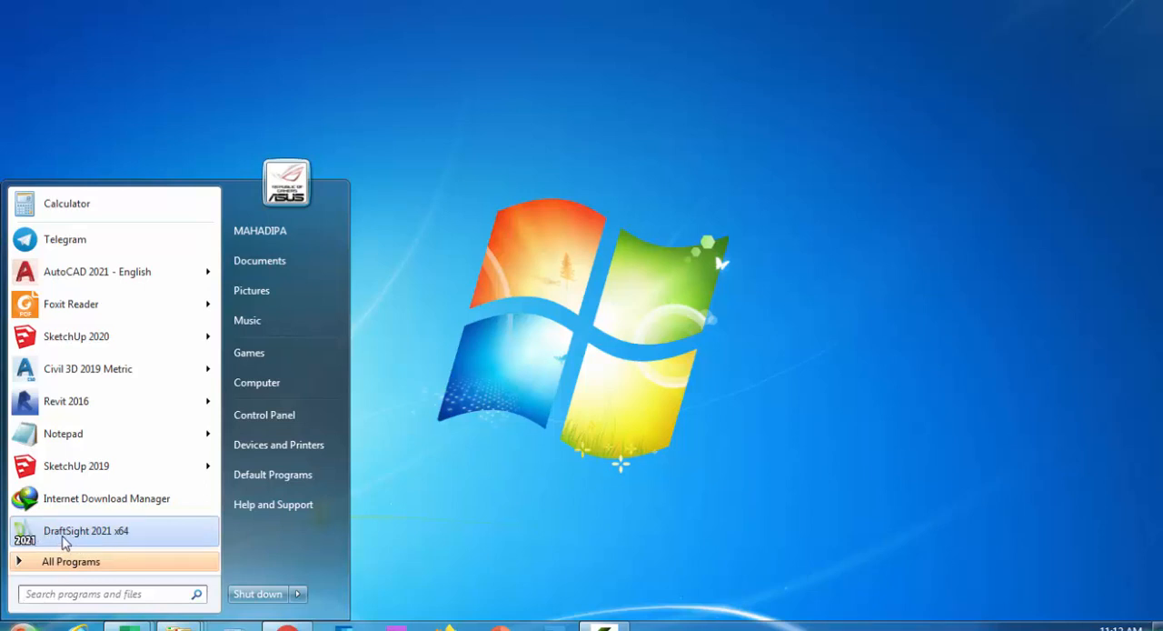
left_click(106, 592)
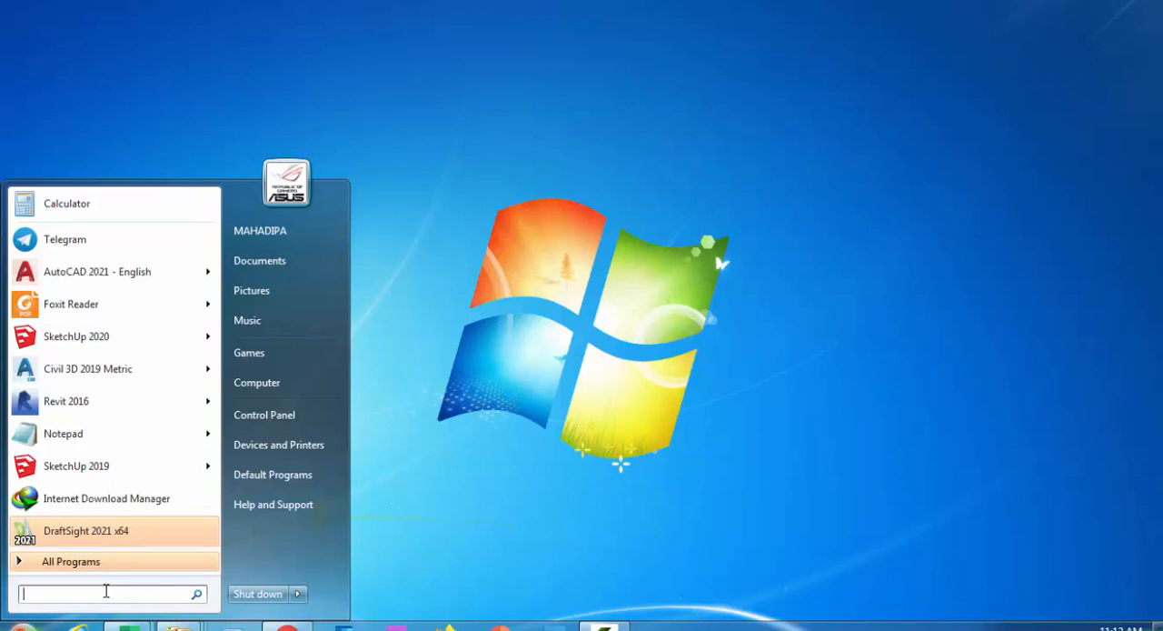
type("d")
key("BackSpace")
type("go")
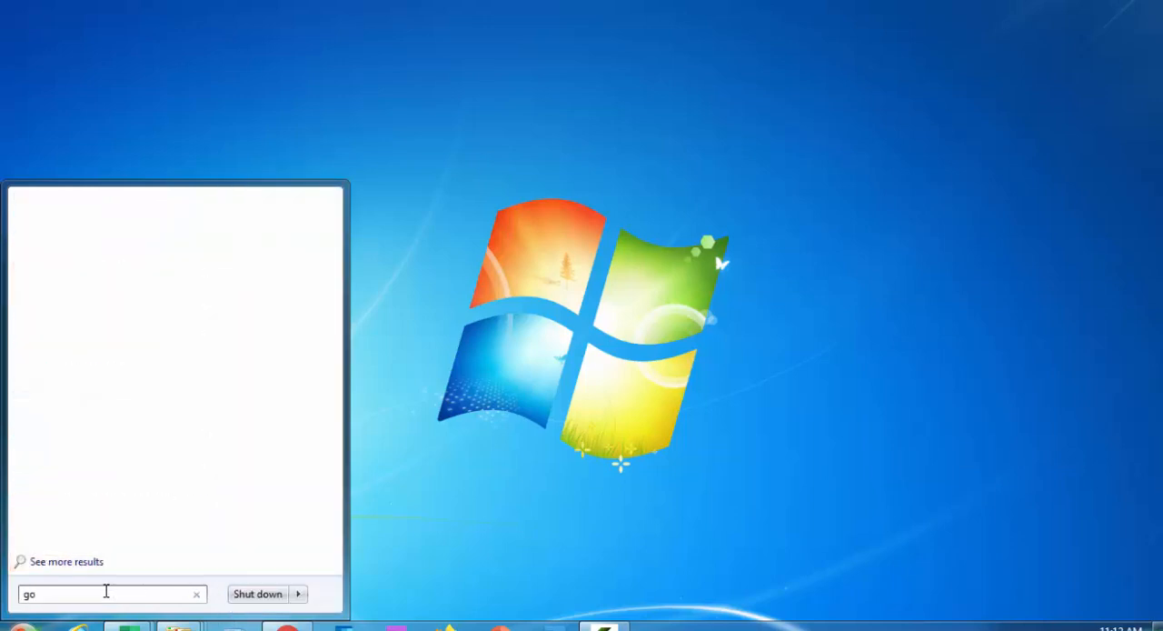
type("o")
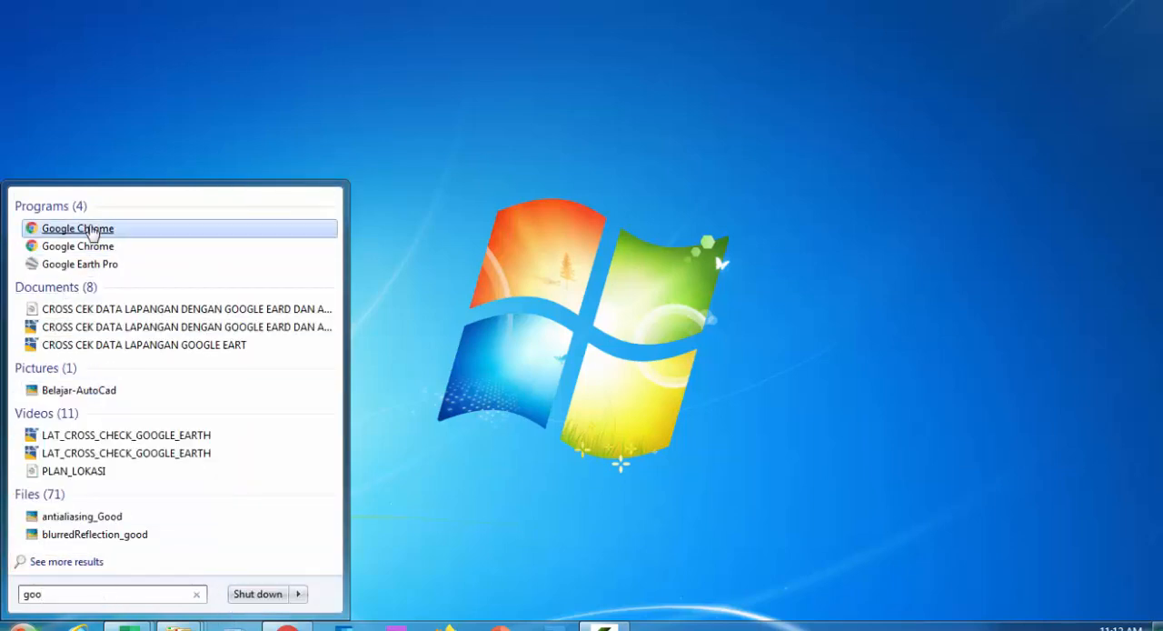
left_click(91, 233)
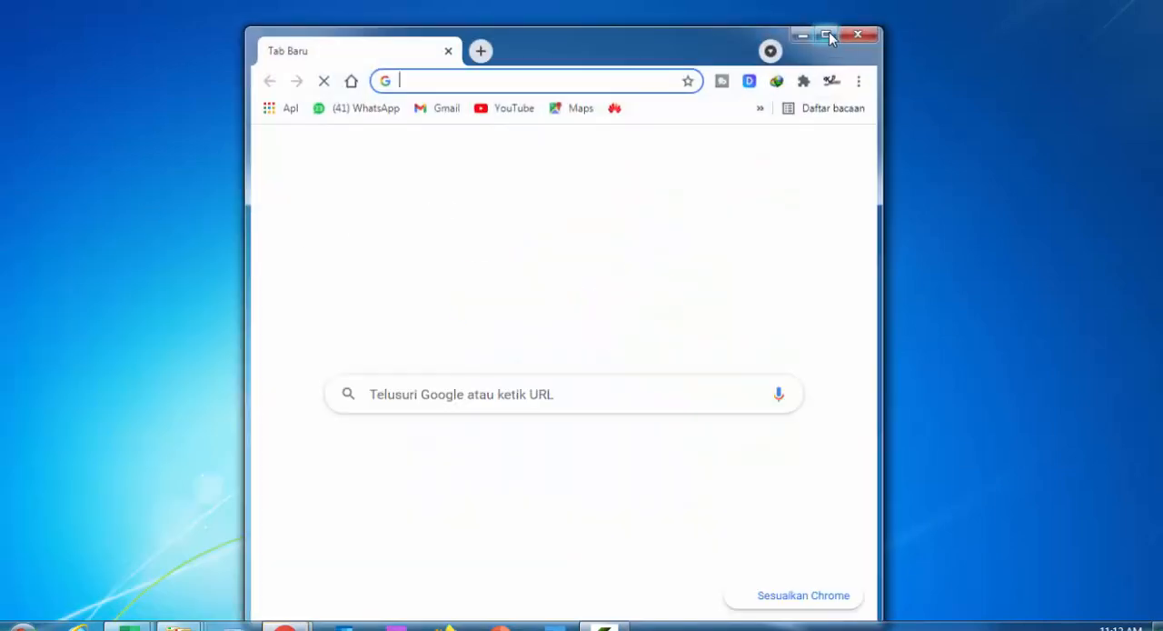
left_click(827, 36)
Search Google for "draftsight"
left_click(551, 363)
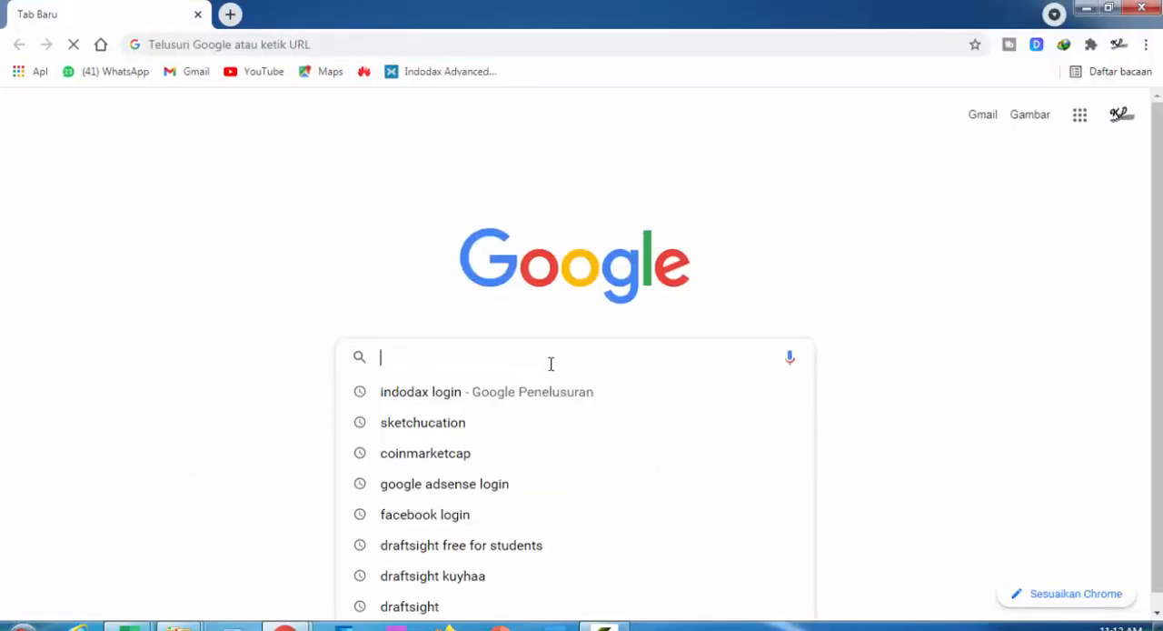
type("dra")
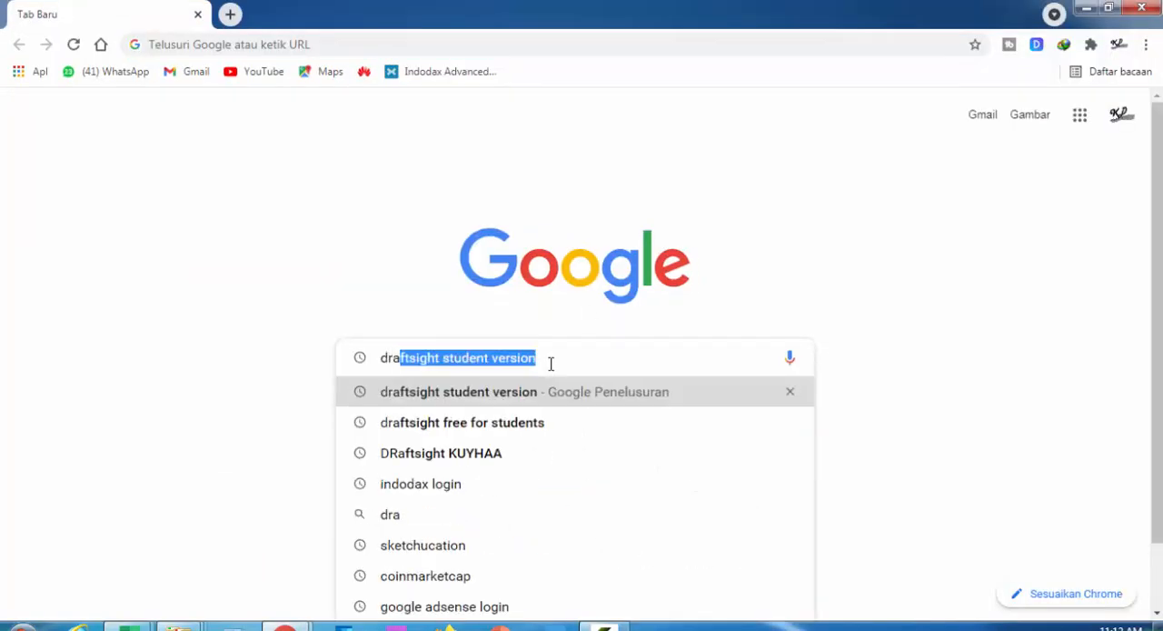
key("Right")
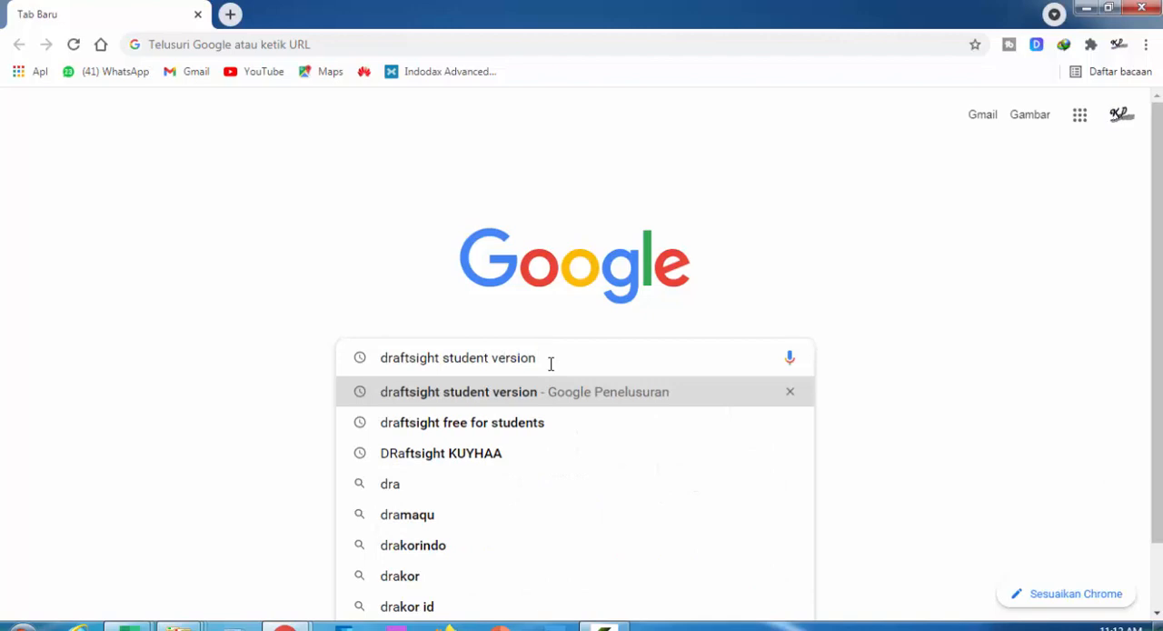
key("BackSpace")
key("BackSpace")
key("BackSpace")
key("BackSpace")
key("BackSpace")
key("BackSpace")
key("BackSpace")
key("BackSpace")
key("BackSpace")
key("BackSpace")
key("BackSpace")
key("BackSpace")
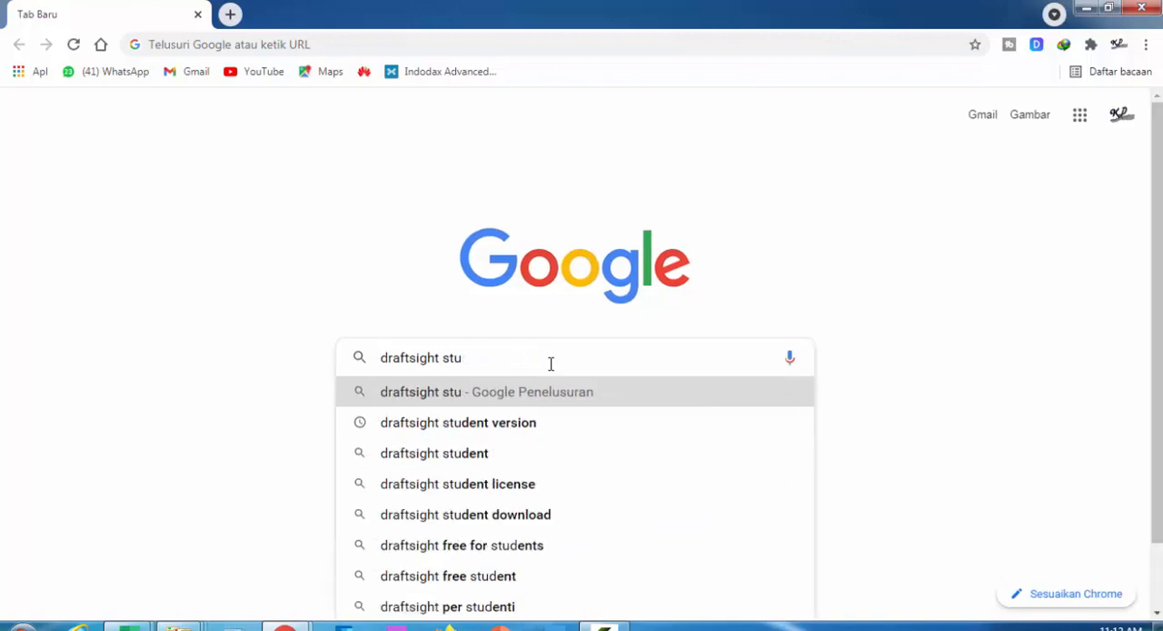
key("BackSpace")
key("BackSpace")
key("BackSpace")
key("BackSpace")
key("Return")
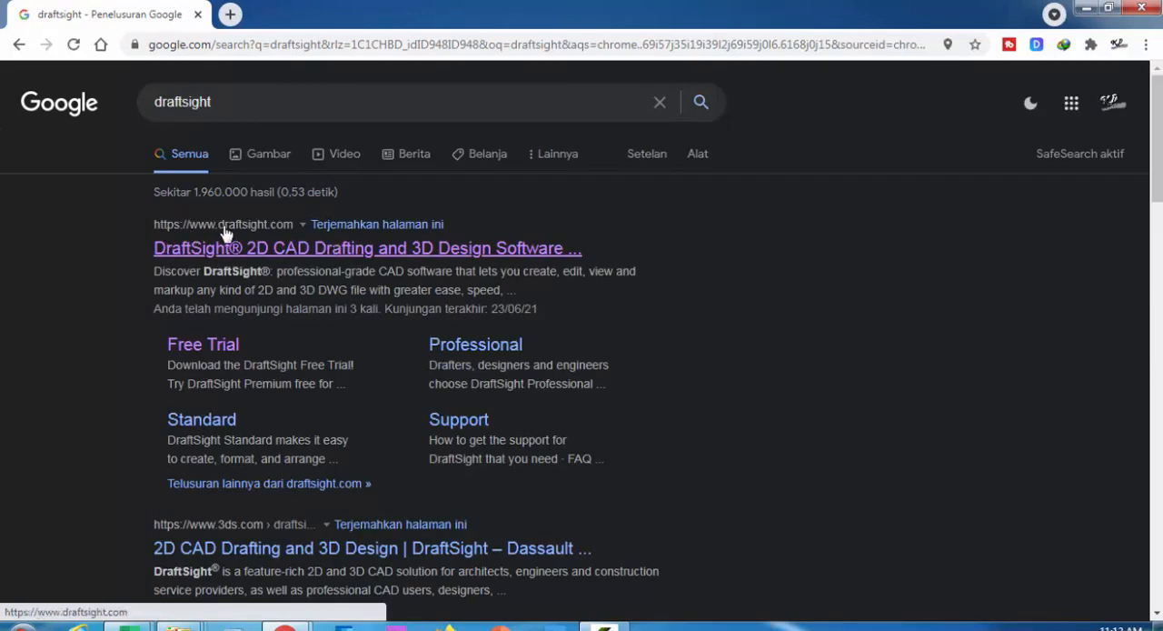
Open the official DraftSight website from the results and review its Free Trial form page
left_click(261, 250)
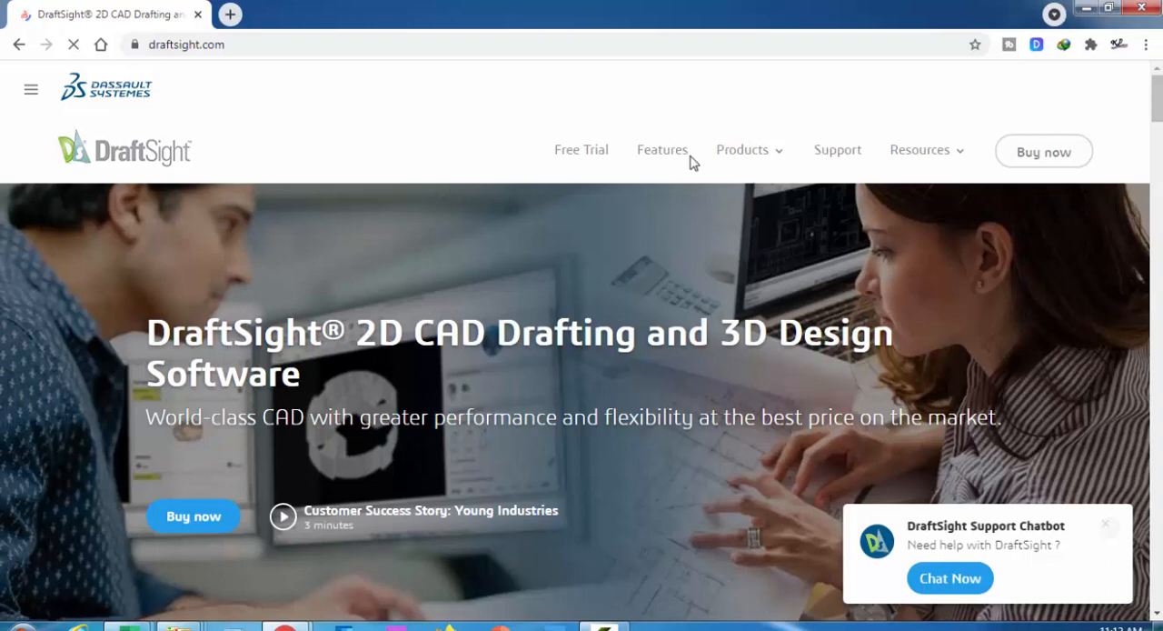
scroll(636, 160, "down", 1)
scroll(609, 164, "up", 1)
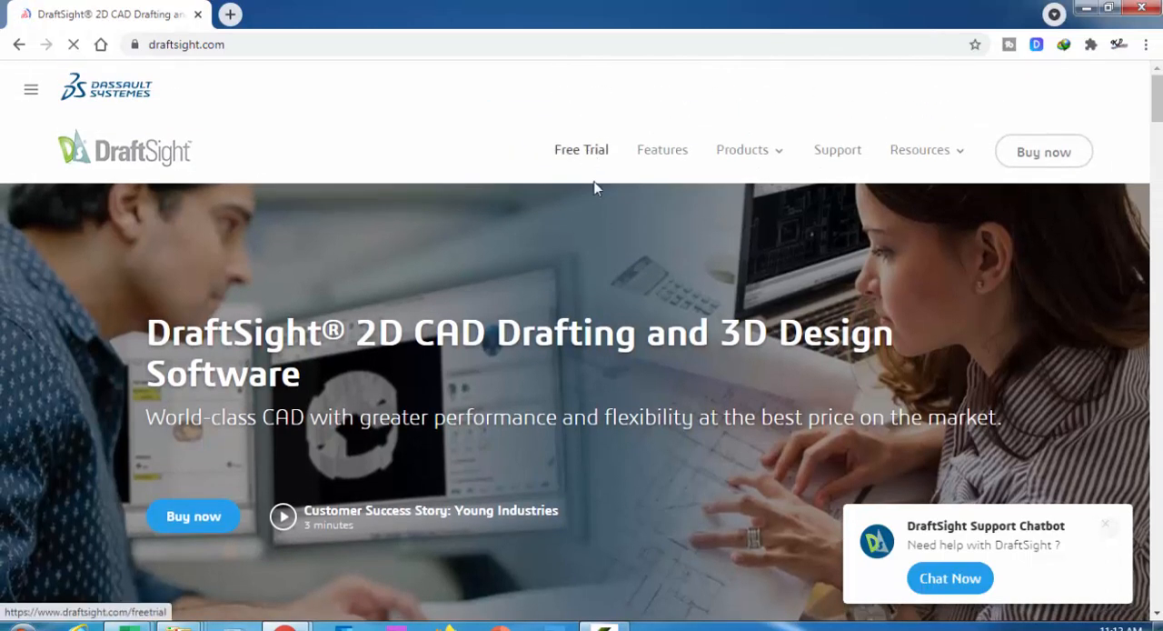
left_click(600, 150)
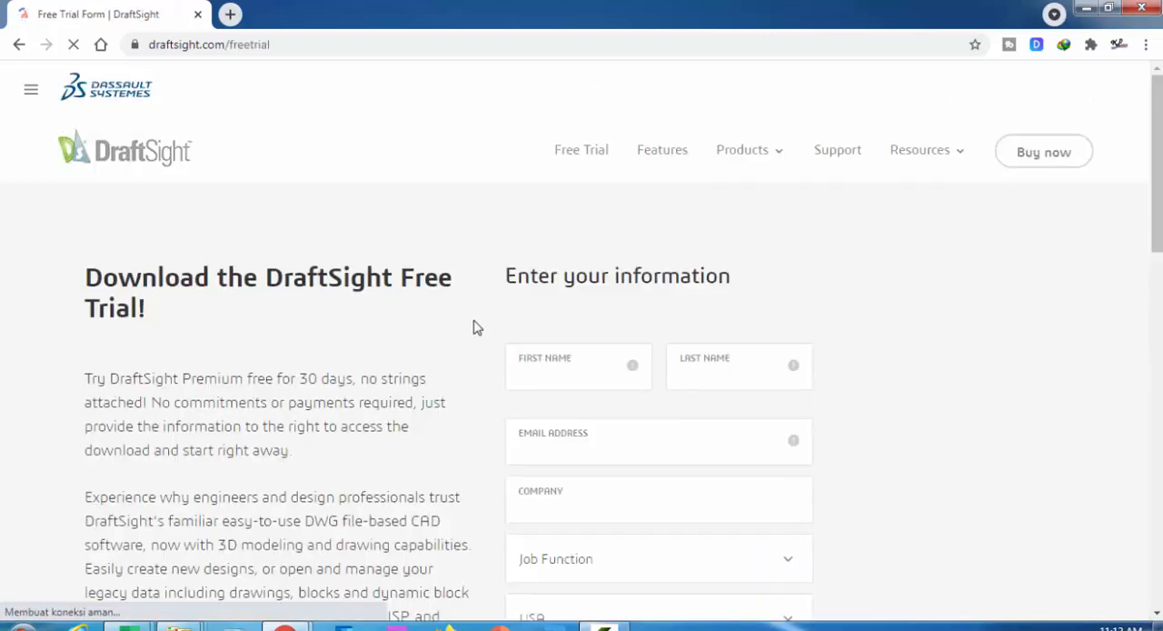
scroll(518, 300, "down", 2)
scroll(571, 238, "down", 3)
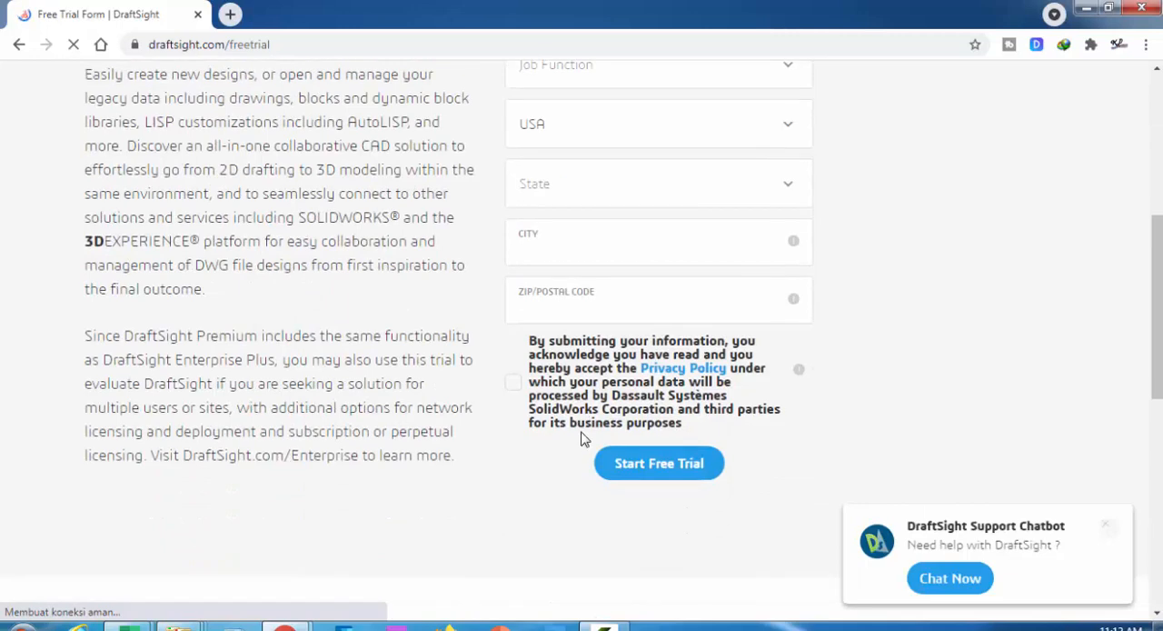
scroll(586, 436, "up", 5)
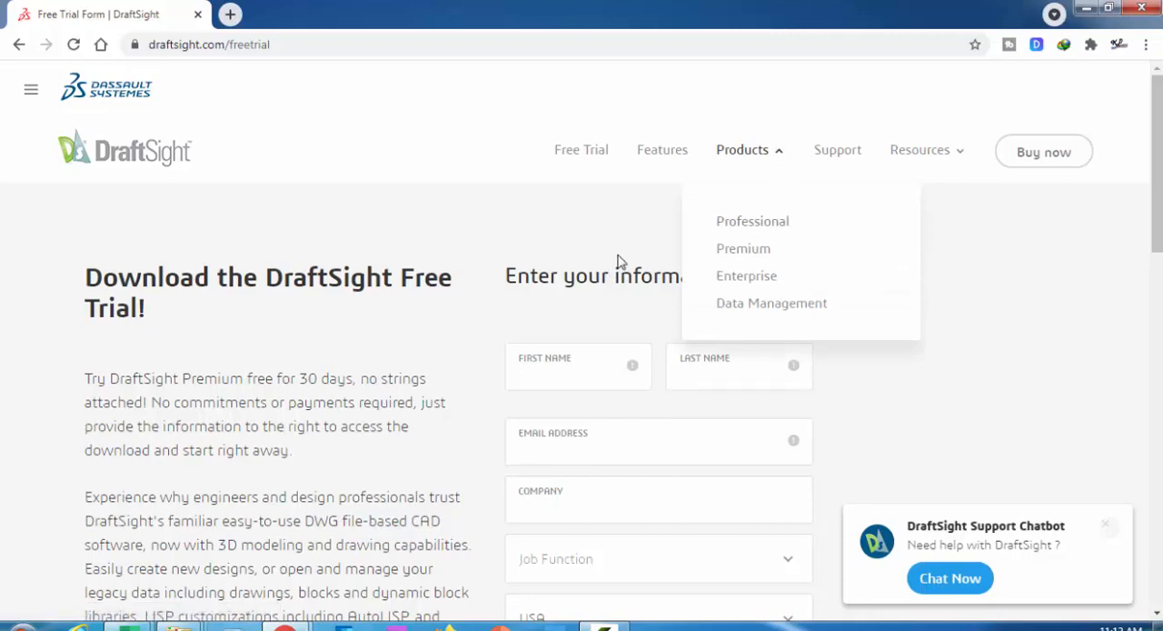
Minimize the browser, launch DraftSight 2021 x64 and continue with the trial version
left_click(1086, 9)
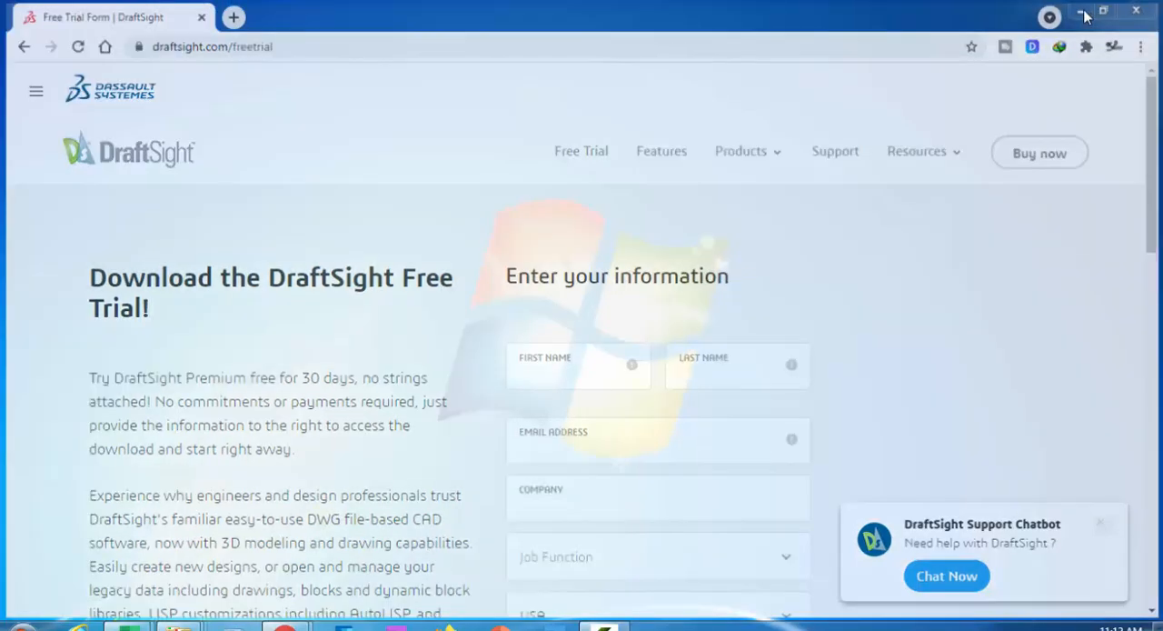
left_click(20, 626)
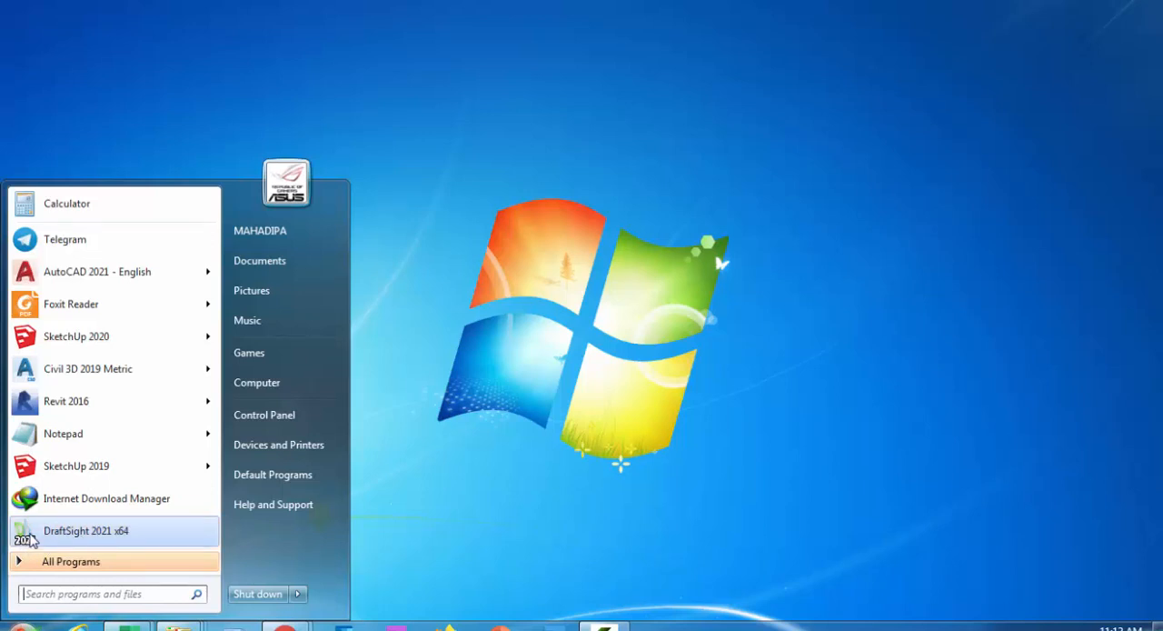
left_click(86, 535)
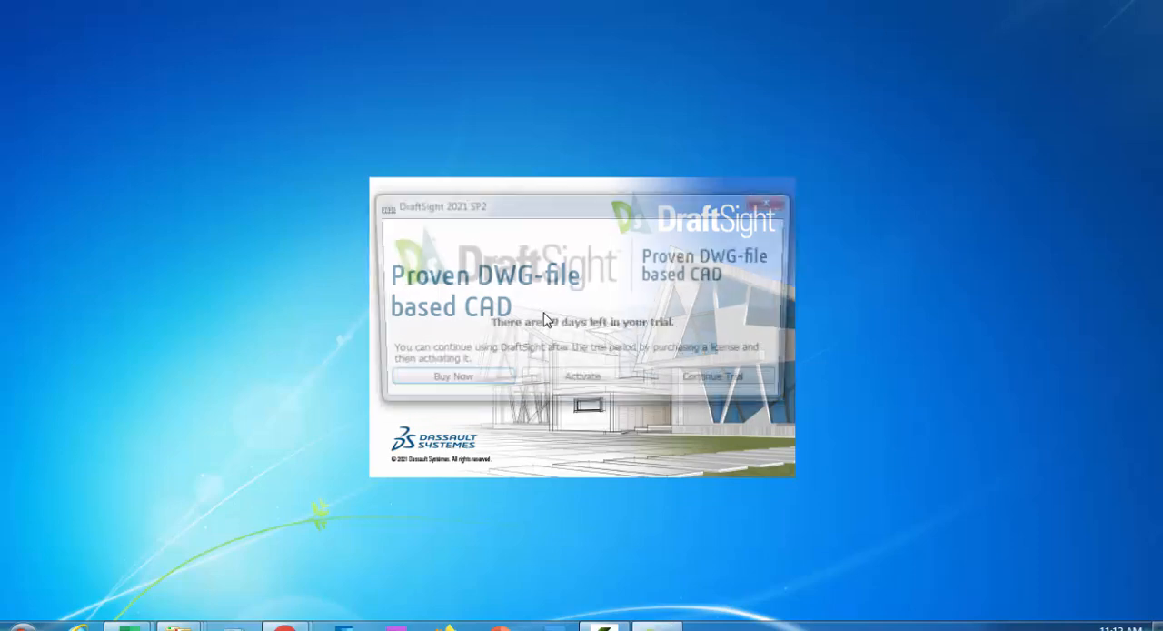
left_click_drag(535, 203, 733, 108)
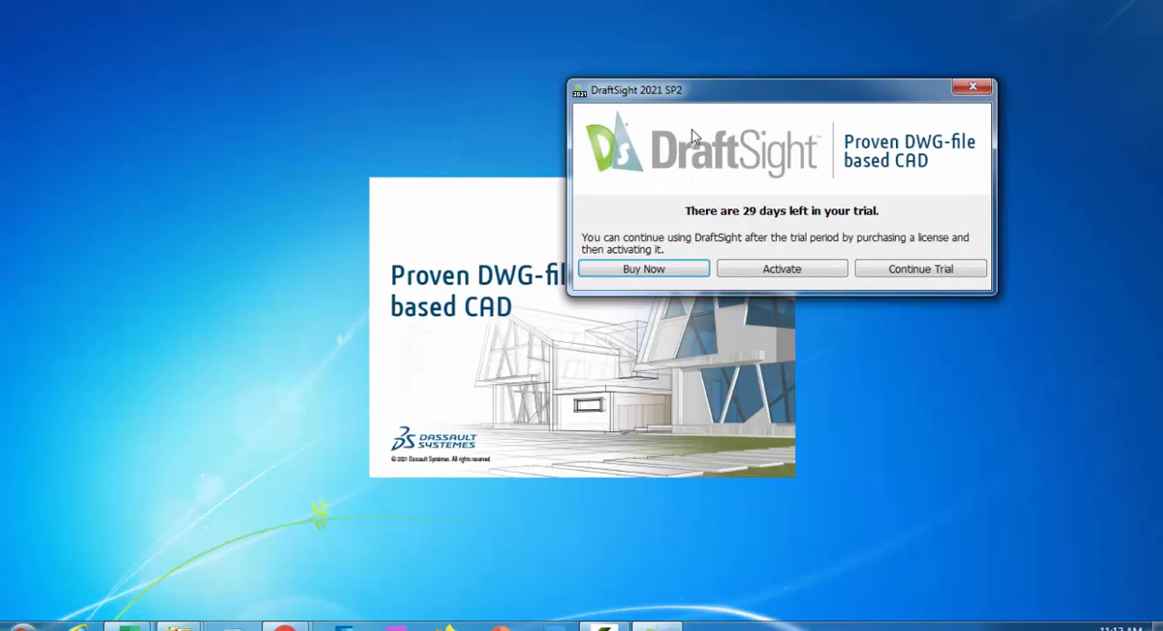
left_click(920, 269)
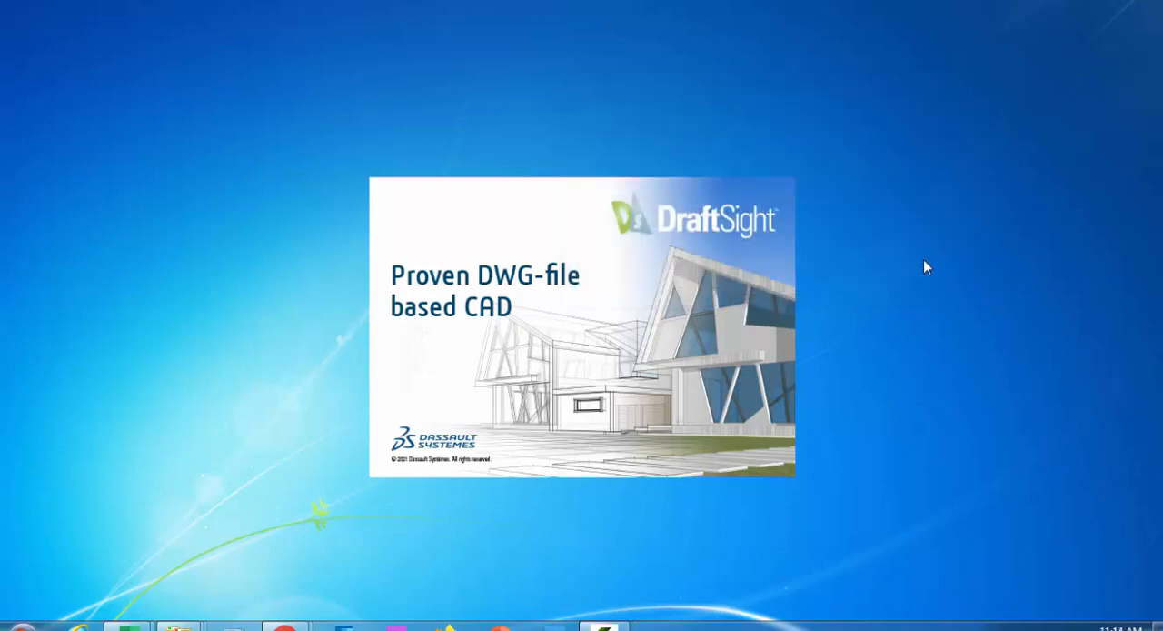
right_click(333, 150)
left_click(347, 199)
right_click(348, 151)
left_click(379, 195)
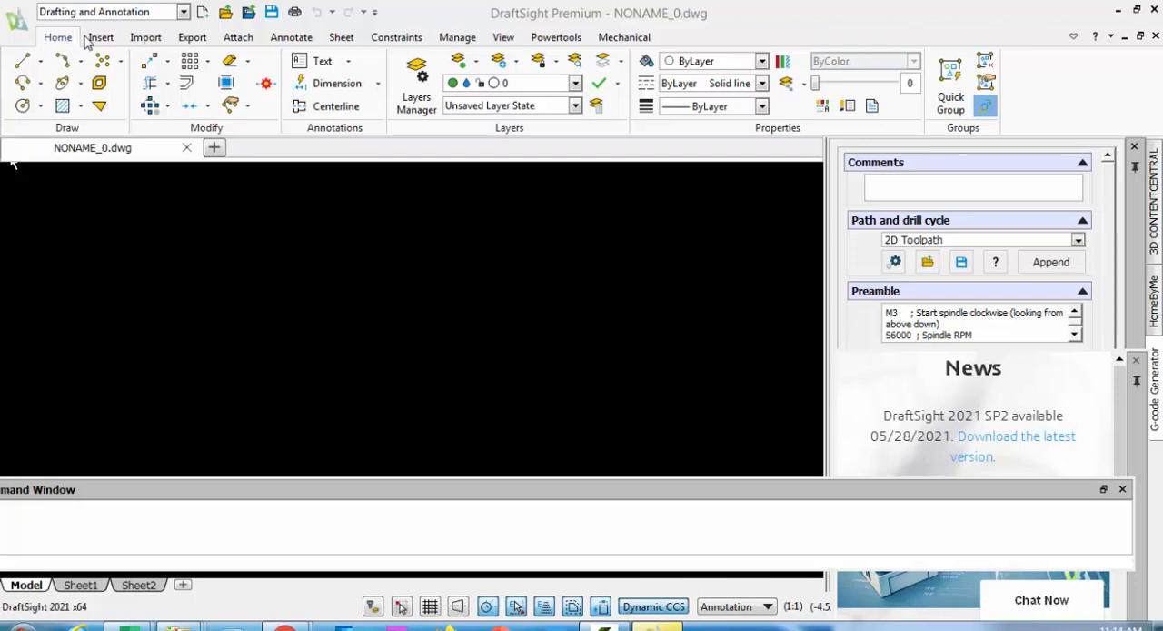
Examine the Insert, Import, Export, Attach and Annotate tool sets and the Line command's variants
left_click(100, 37)
left_click(146, 37)
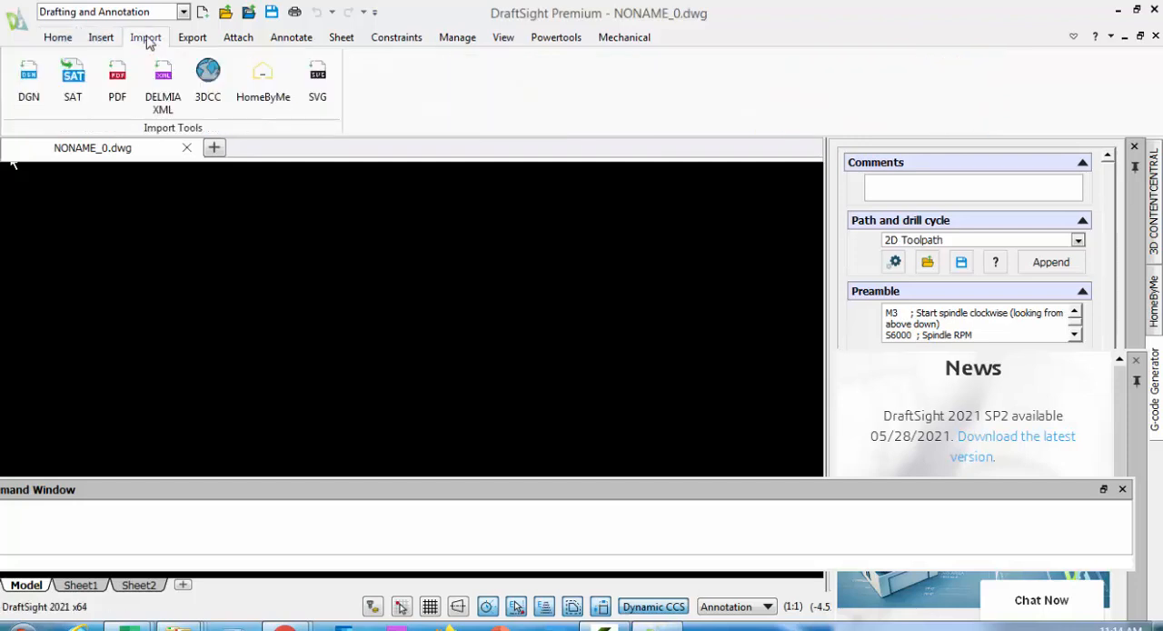
left_click(193, 41)
left_click(240, 40)
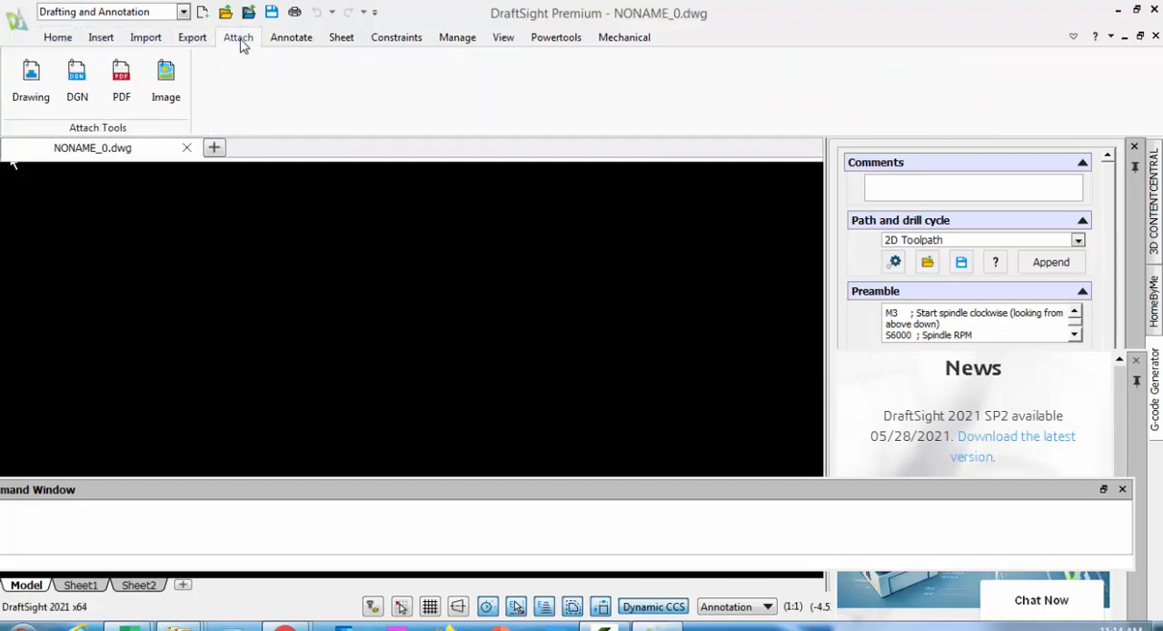
left_click(293, 40)
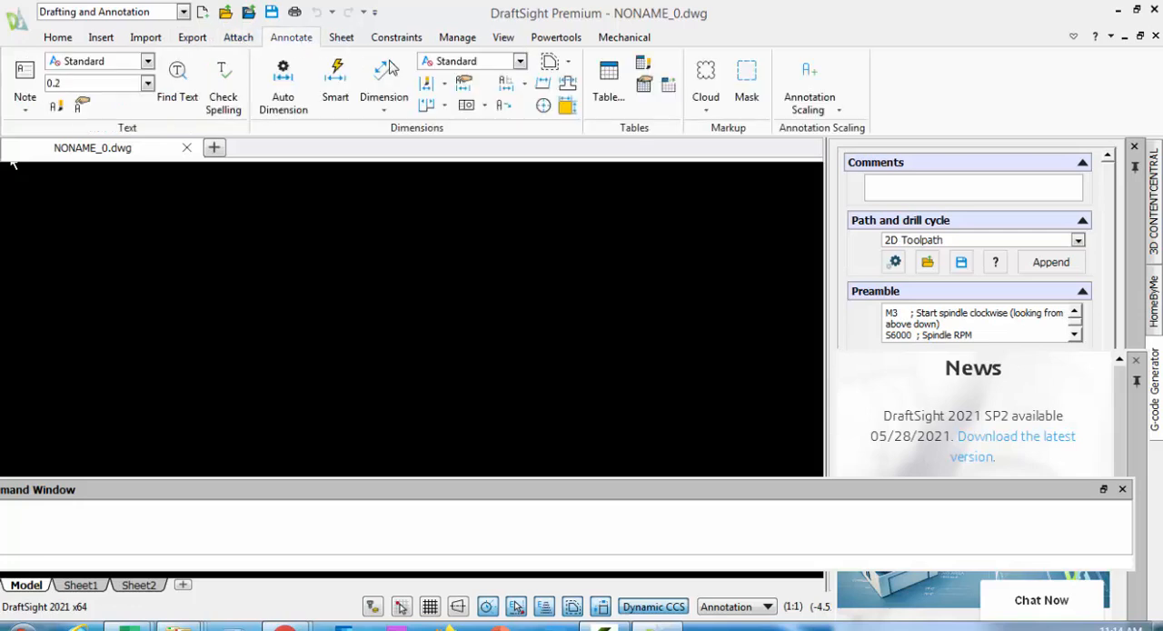
left_click(59, 41)
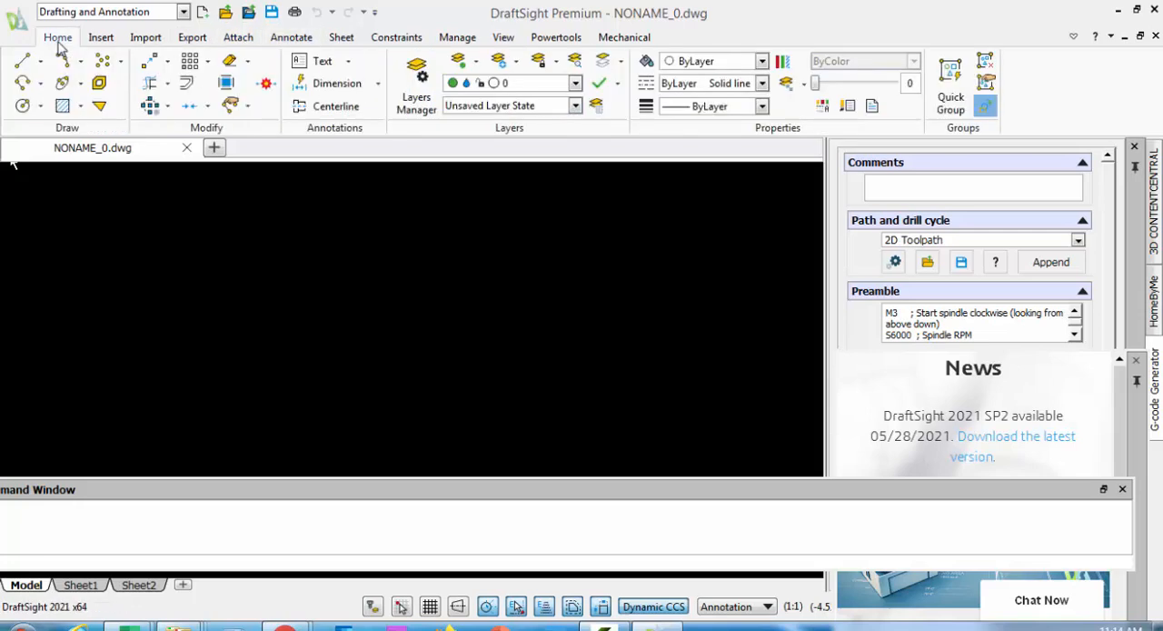
left_click(42, 64)
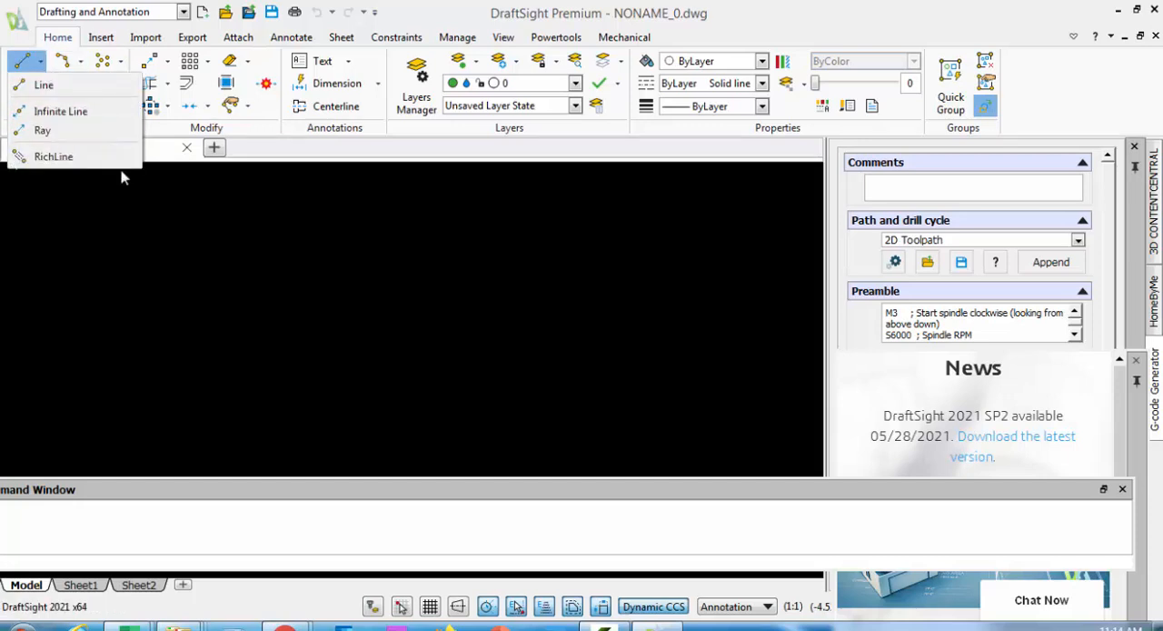
left_click(142, 216)
left_click(145, 221)
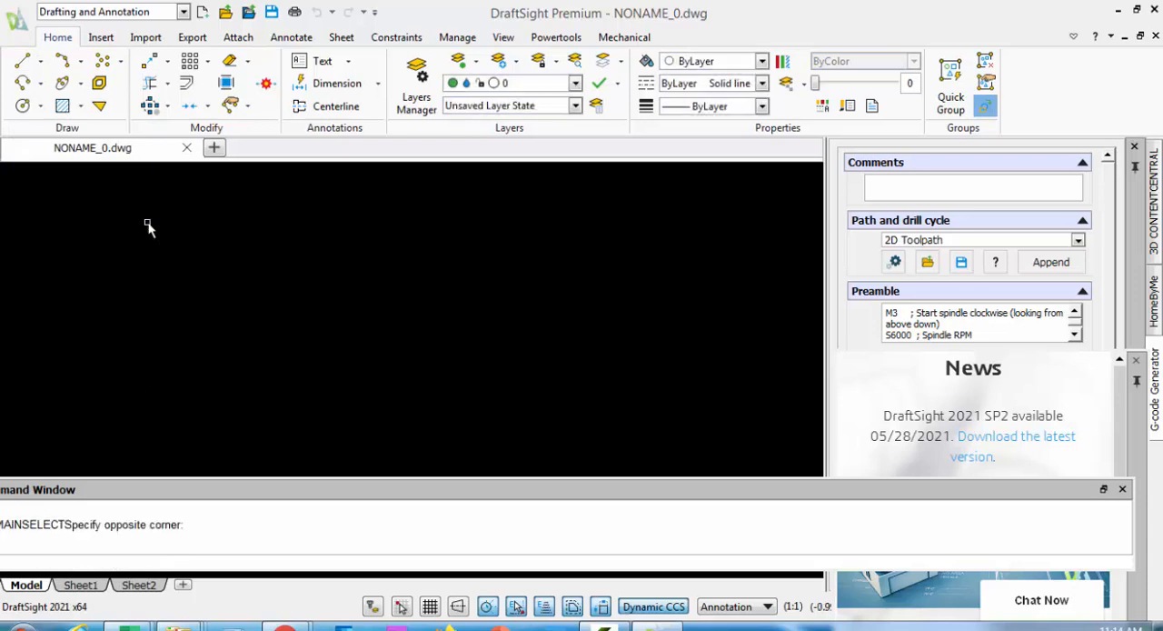
left_click(24, 82)
left_click(40, 83)
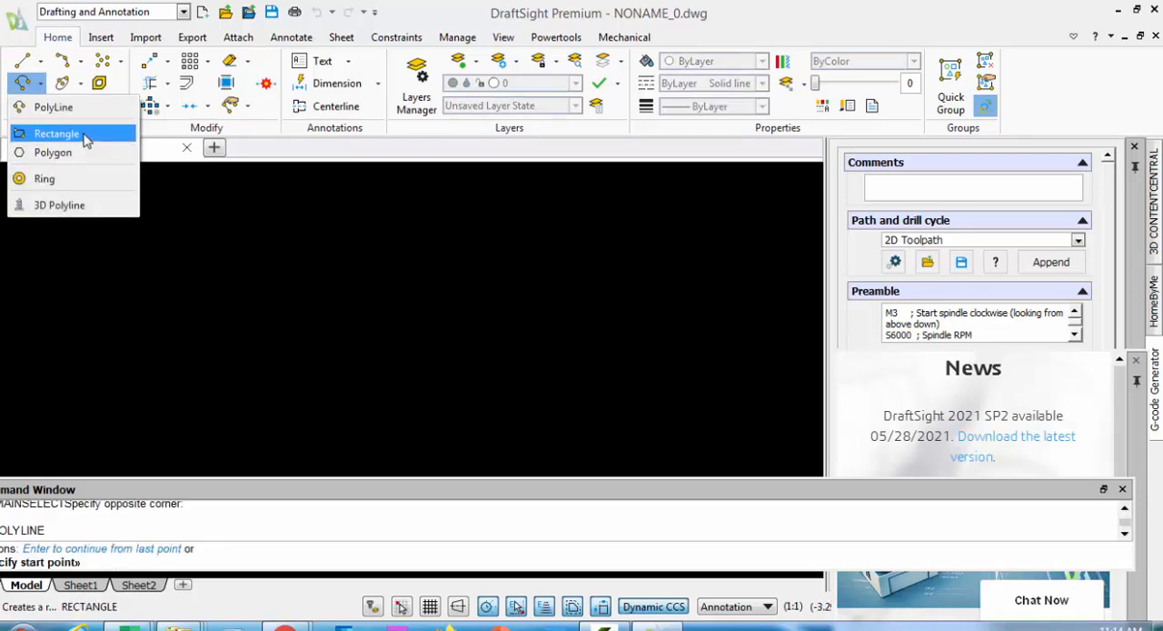
left_click(265, 283)
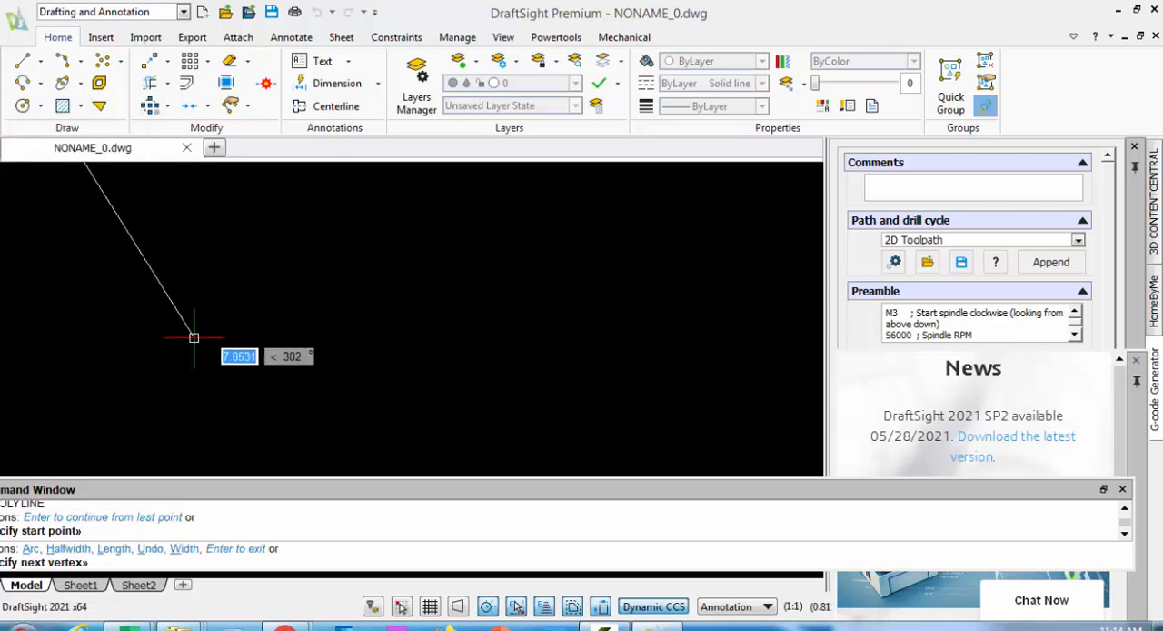
key("Escape")
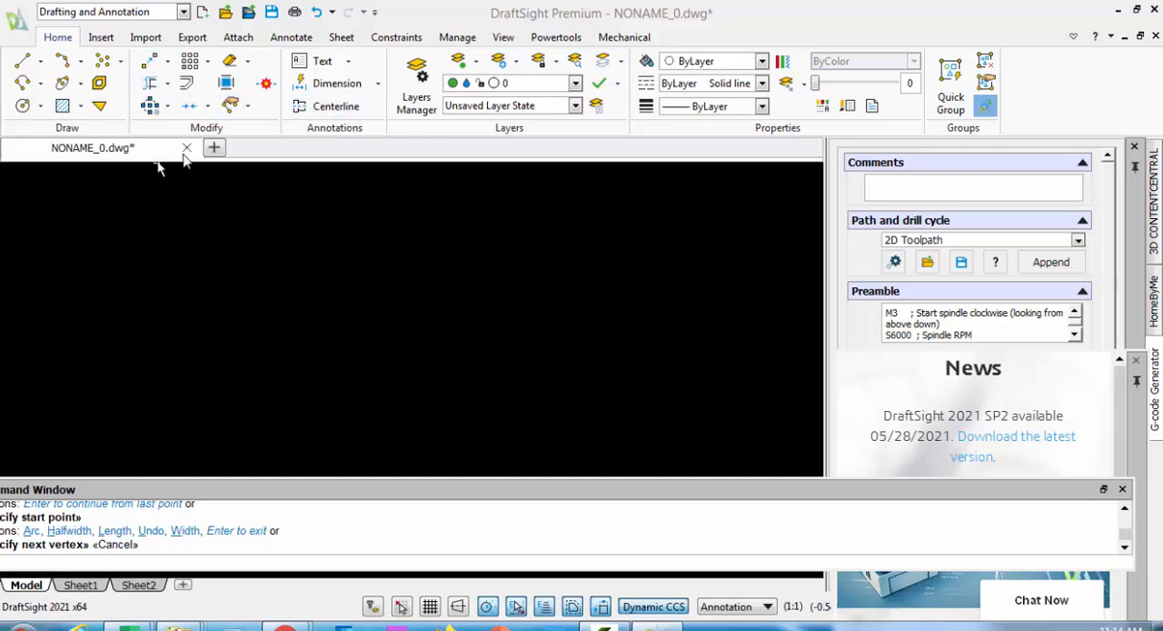
left_click(336, 216)
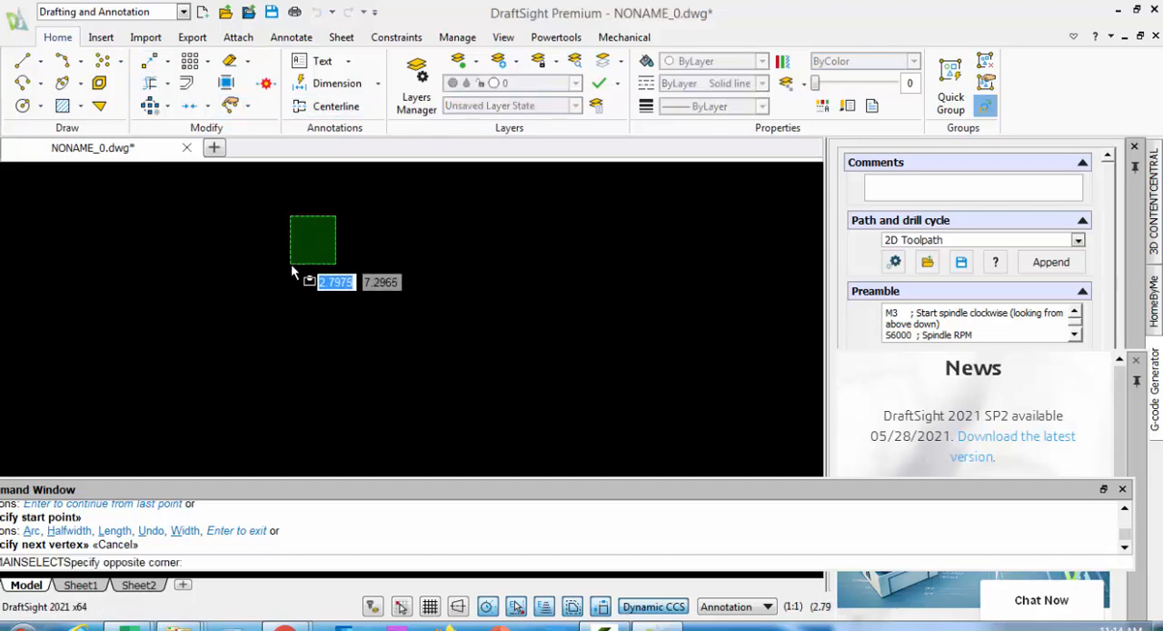
left_click(291, 264)
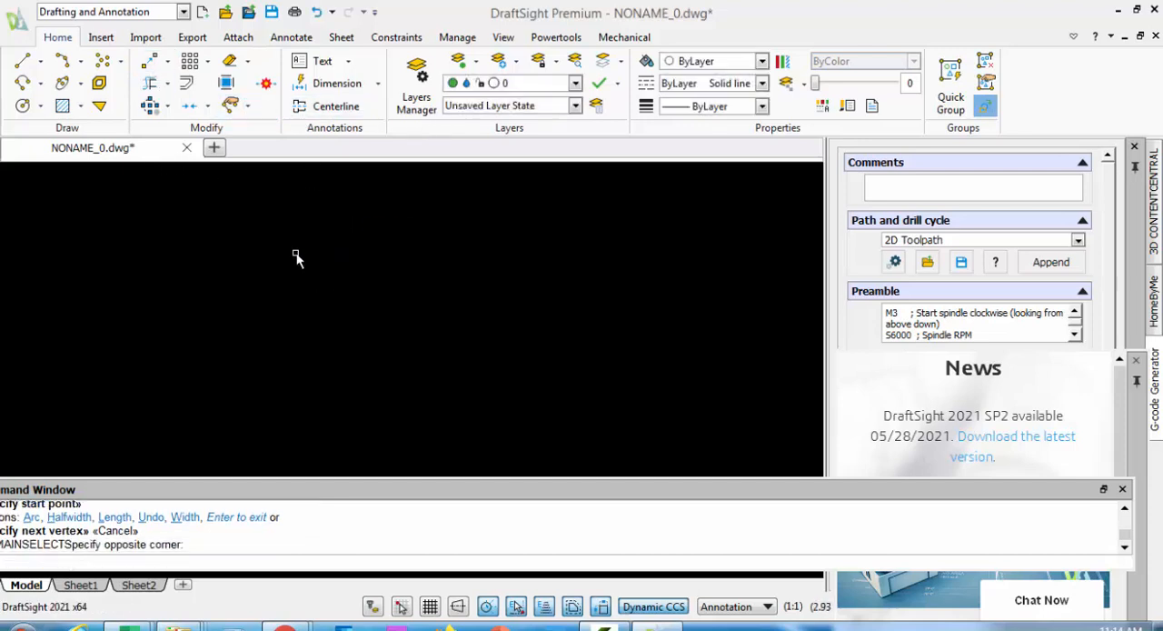
View the layouts of Sheet1 and Sheet2 in the new drawing
left_click(82, 585)
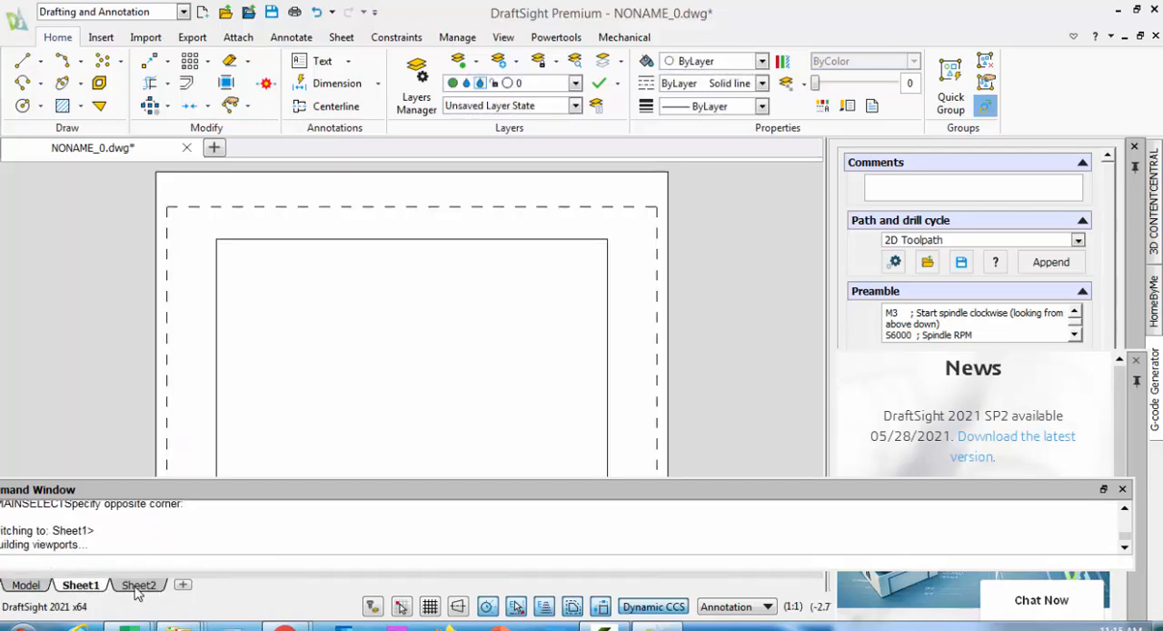
left_click(120, 586)
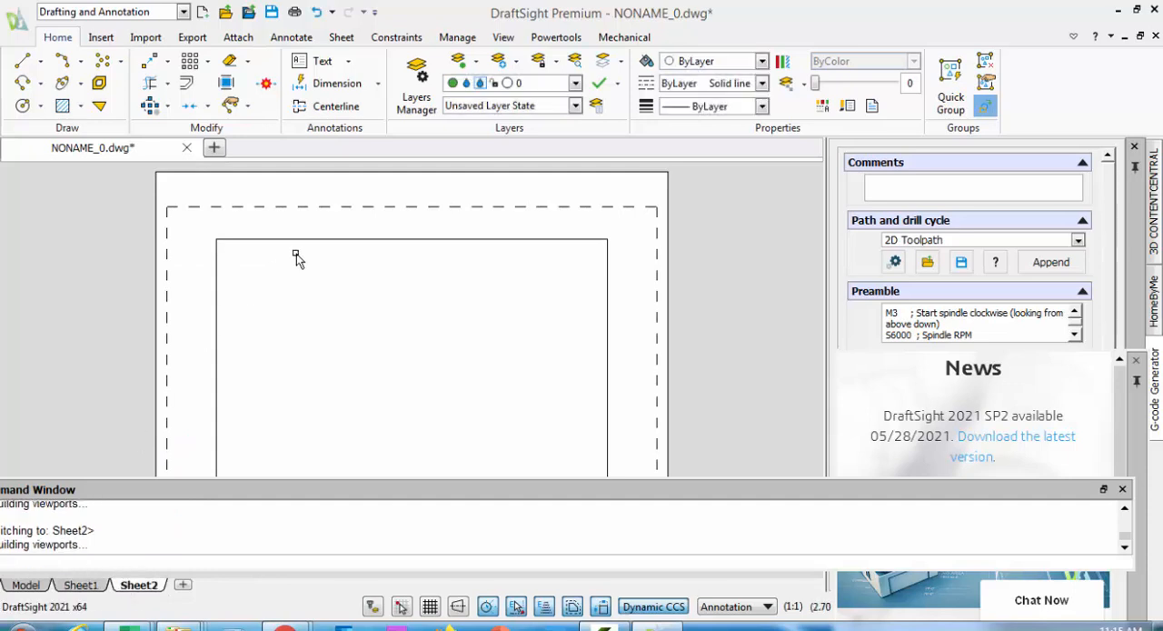
Look over the Sheet2 layout and return to model space
scroll(301, 258, "down", 1)
middle_click_drag(308, 270, 357, 247)
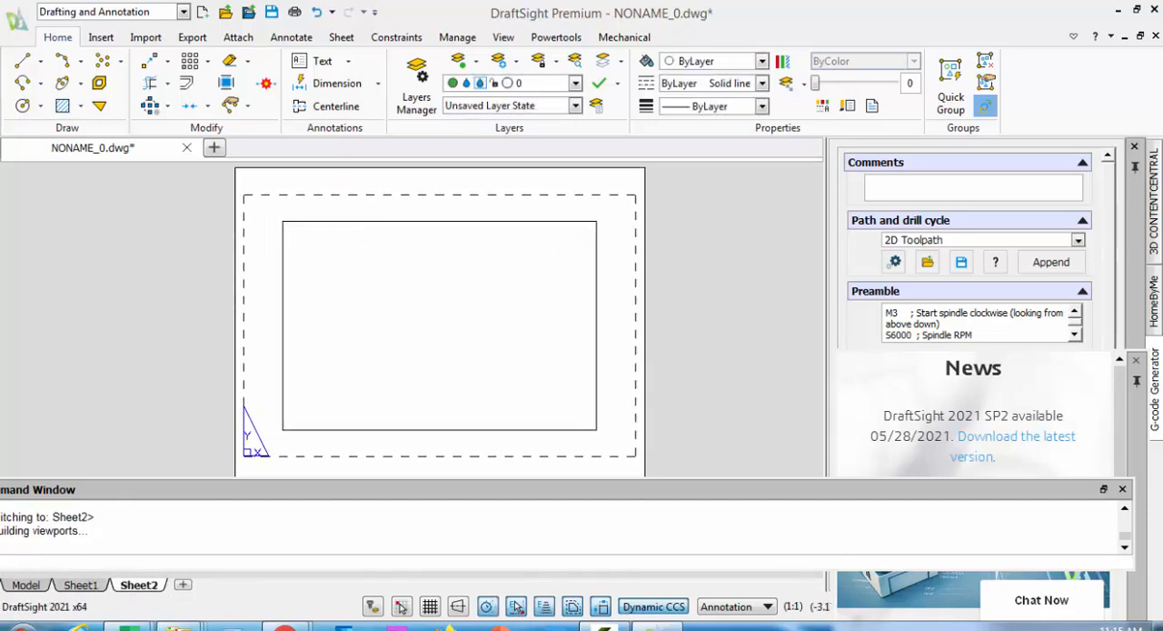
left_click(27, 586)
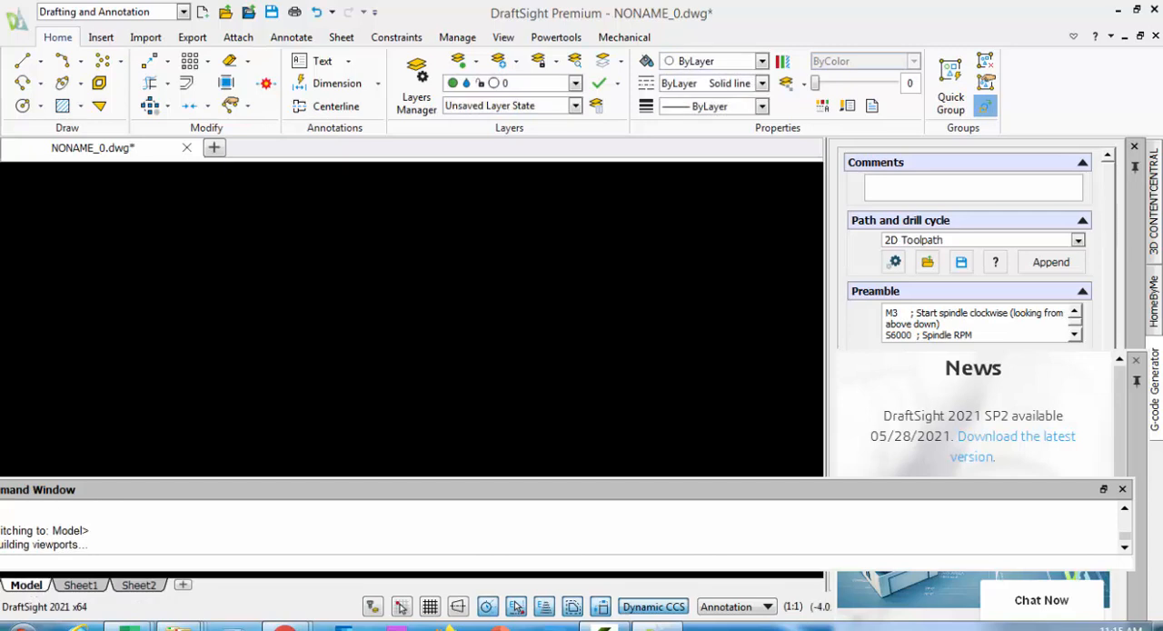
Examine the Delete and Copy groups of modify tools and the available dimension and text types
left_click(248, 63)
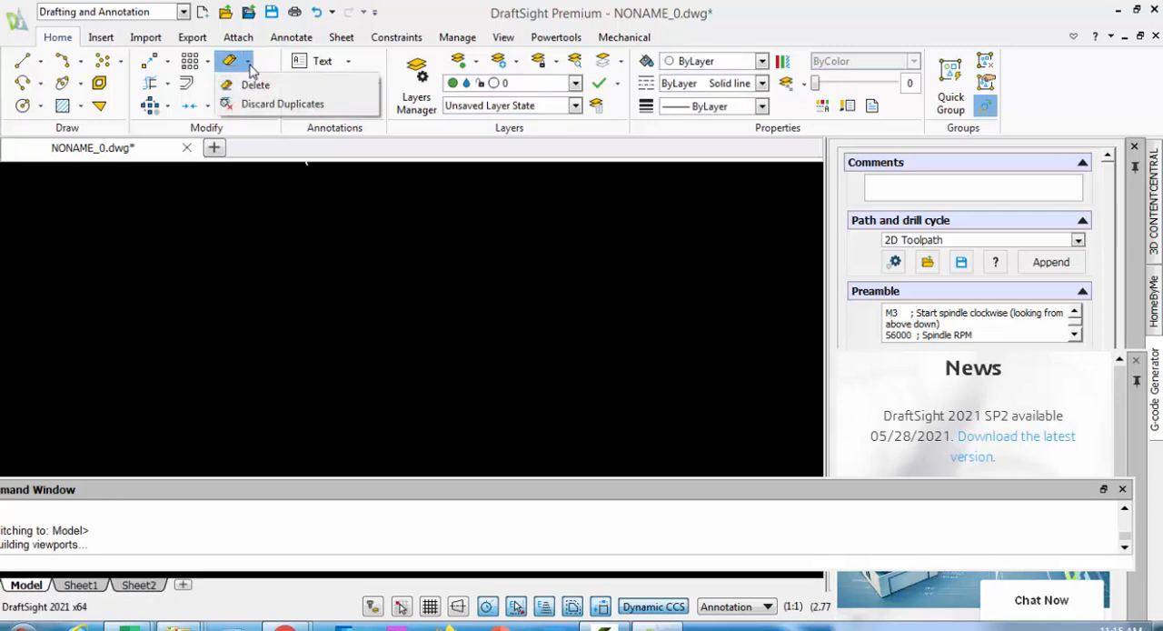
left_click(168, 65)
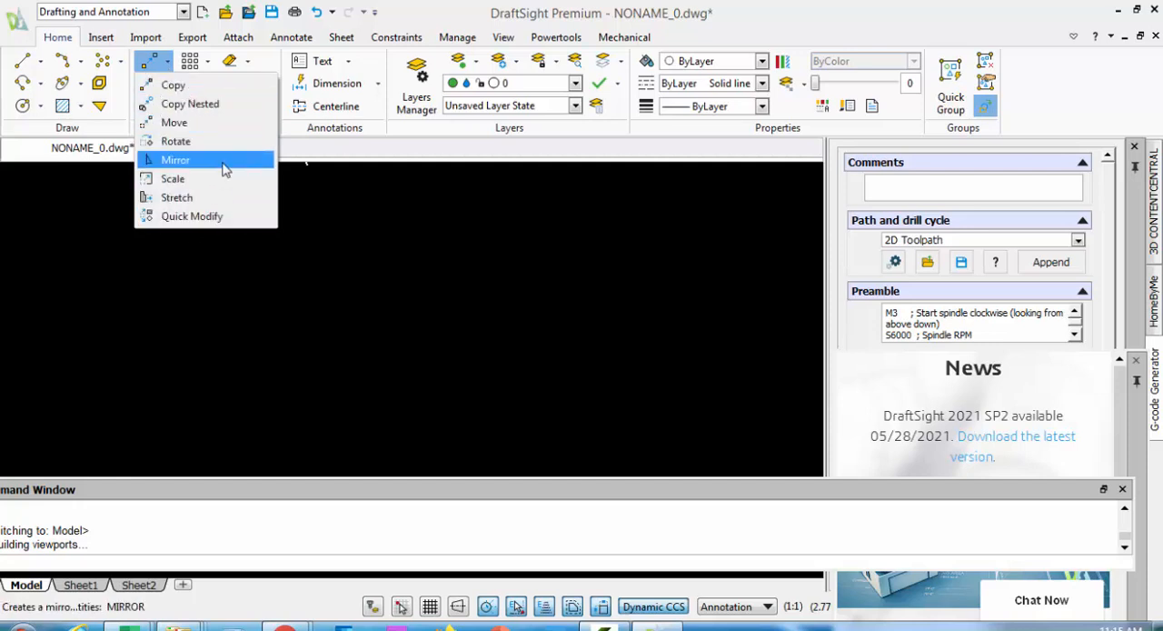
left_click(288, 221)
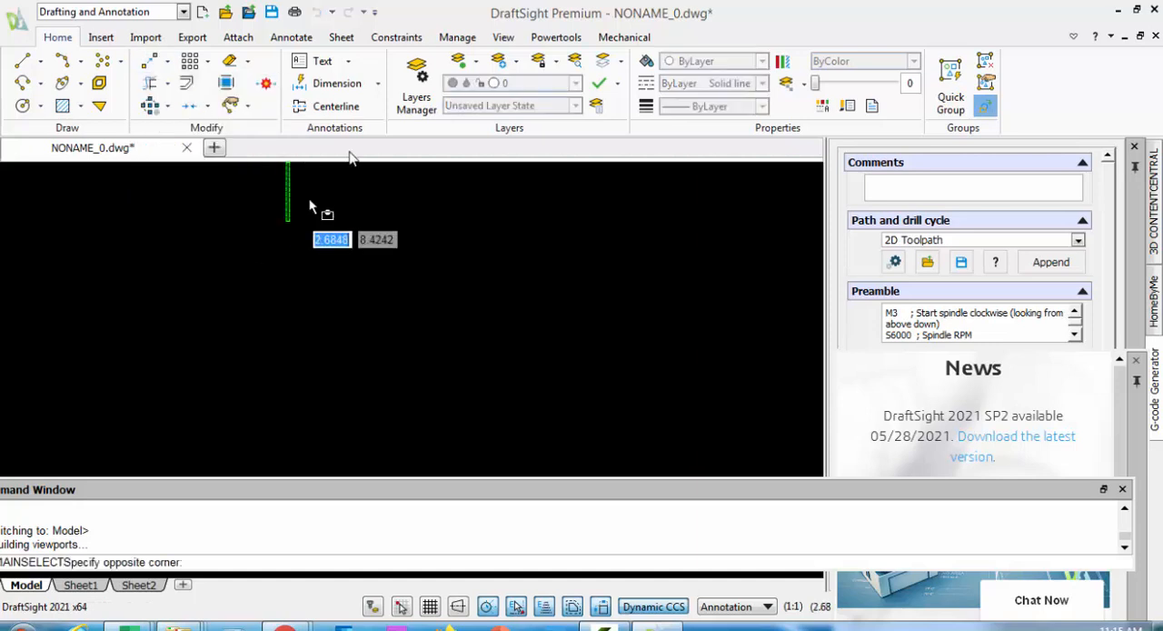
left_click(351, 215)
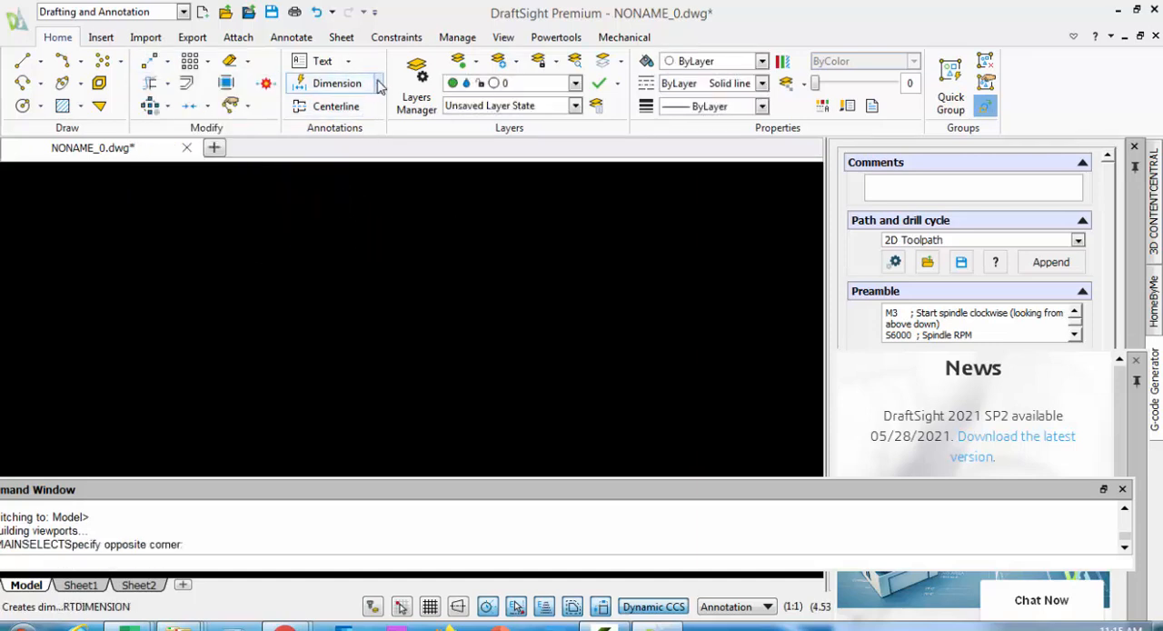
left_click(379, 83)
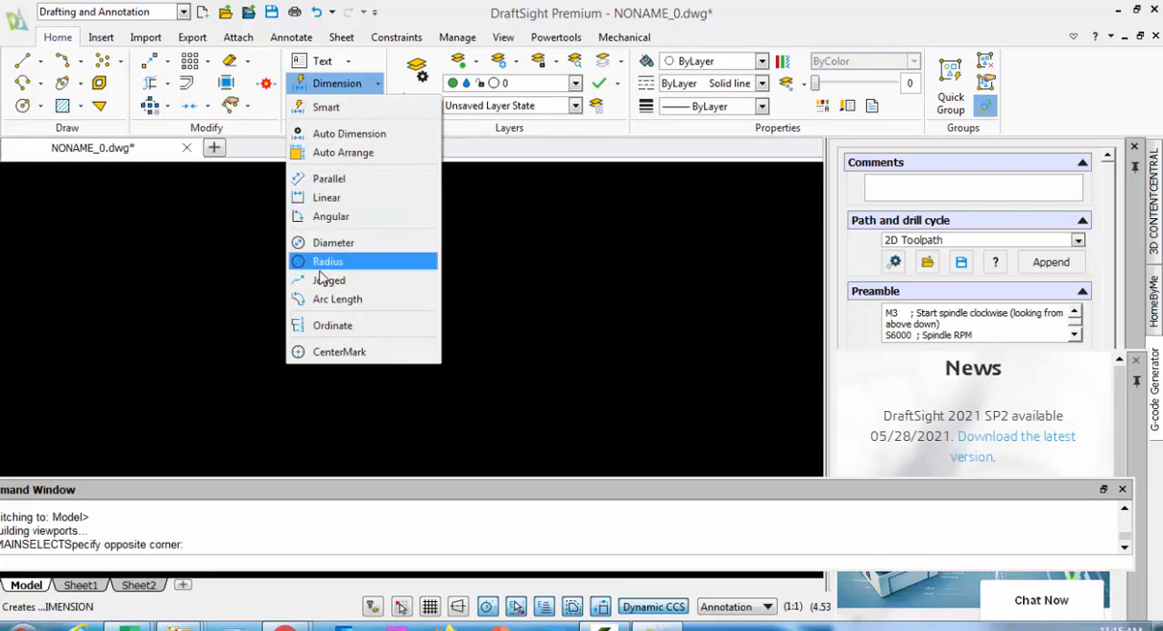
left_click(350, 61)
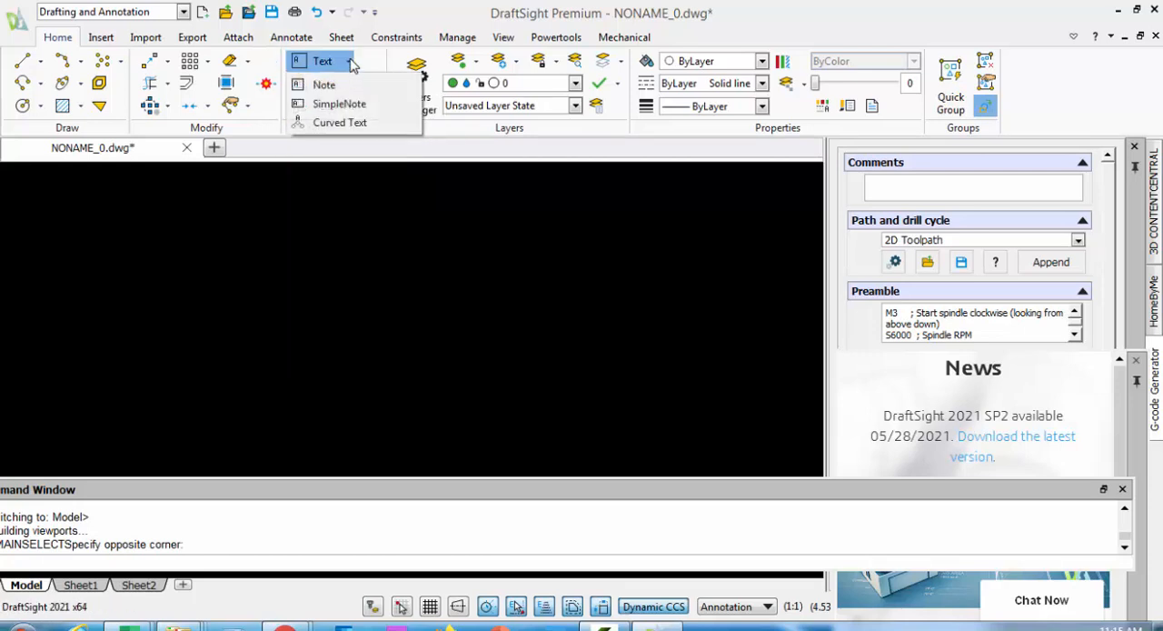
left_click(447, 205)
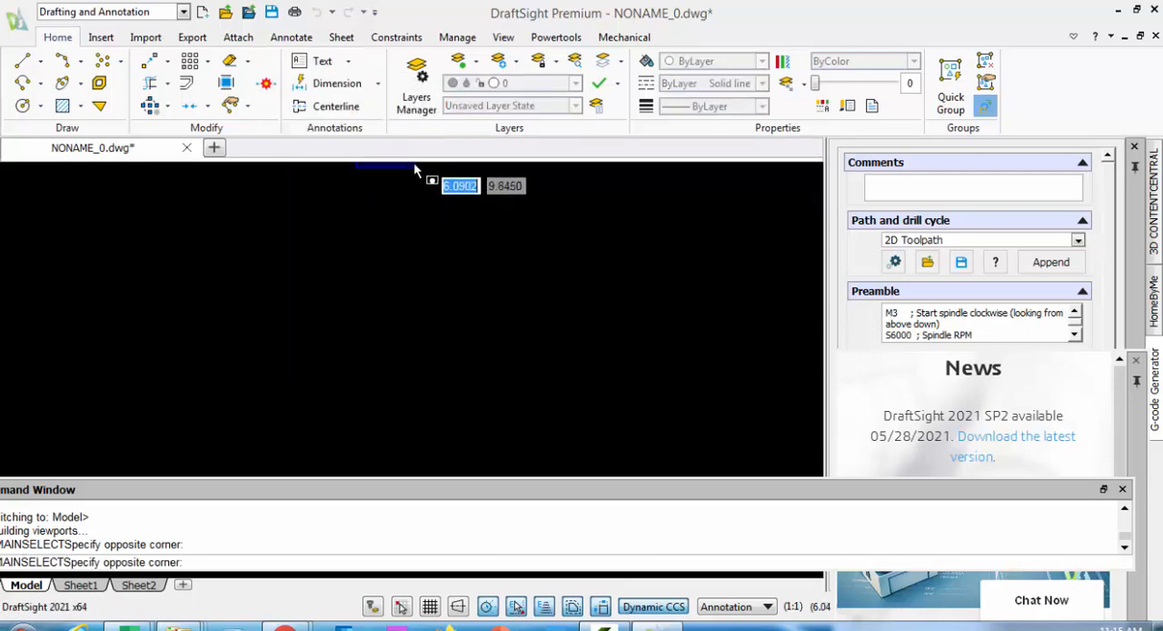
left_click(438, 250)
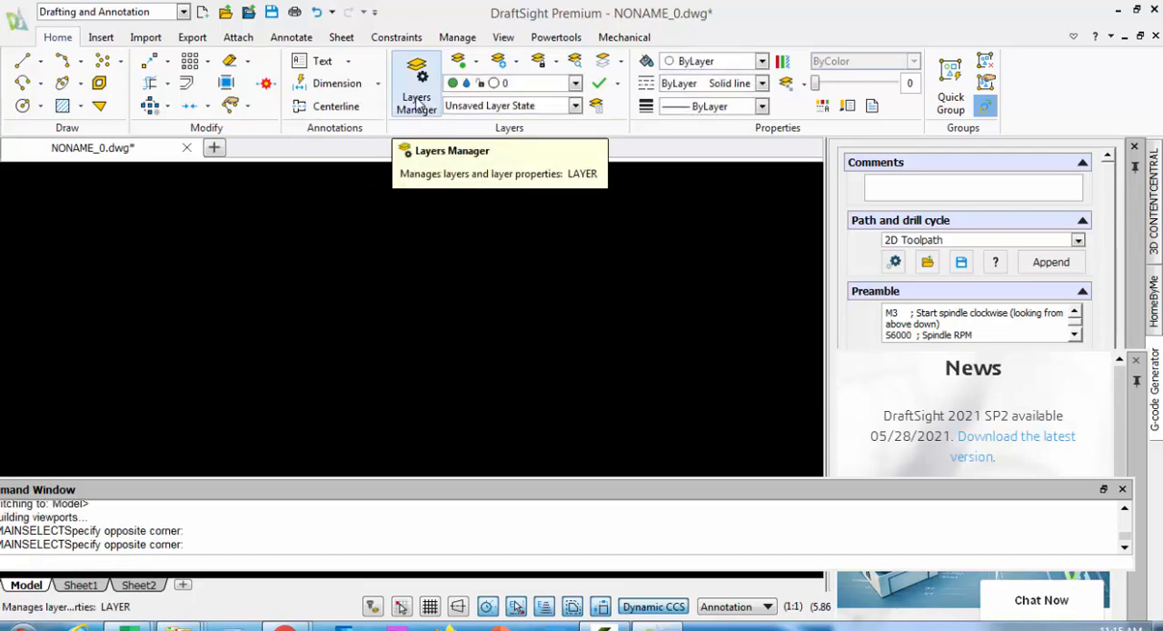
Review the active layer list and the layer properties in the Layers Manager, then close it
left_click(575, 83)
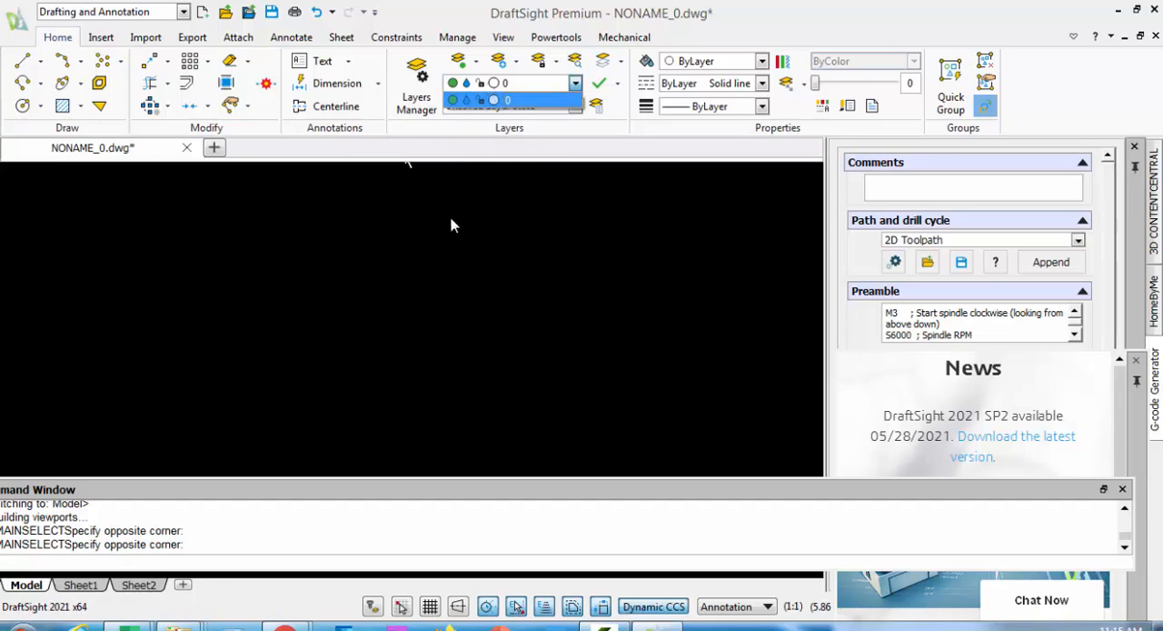
left_click(407, 163)
left_click(379, 255)
left_click(415, 105)
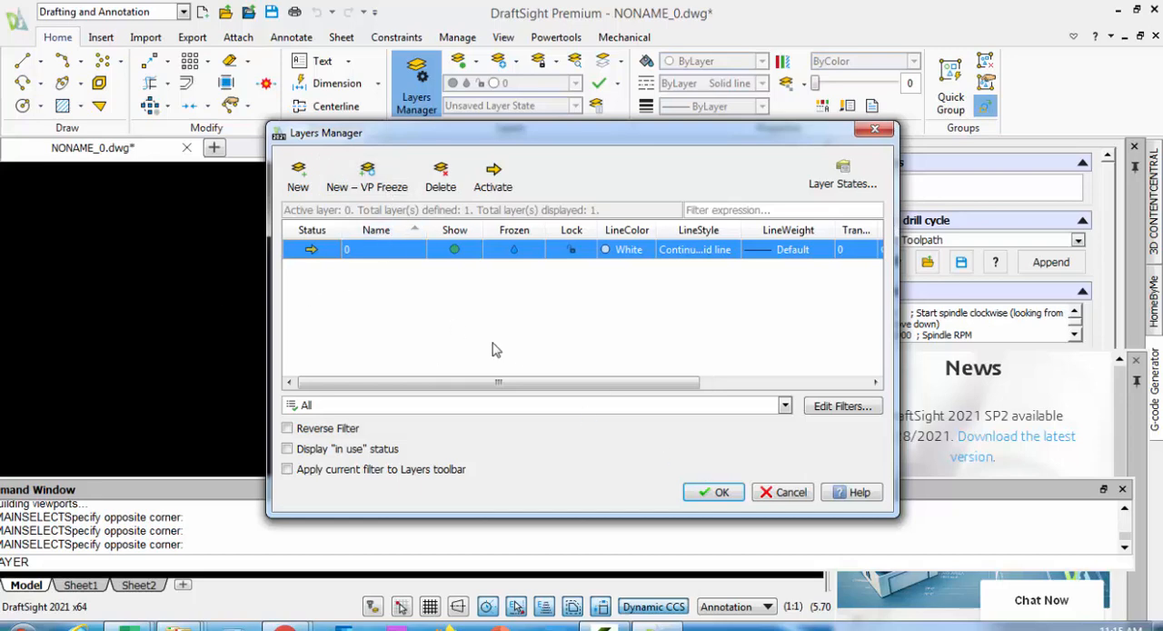
left_click_drag(449, 138, 347, 121)
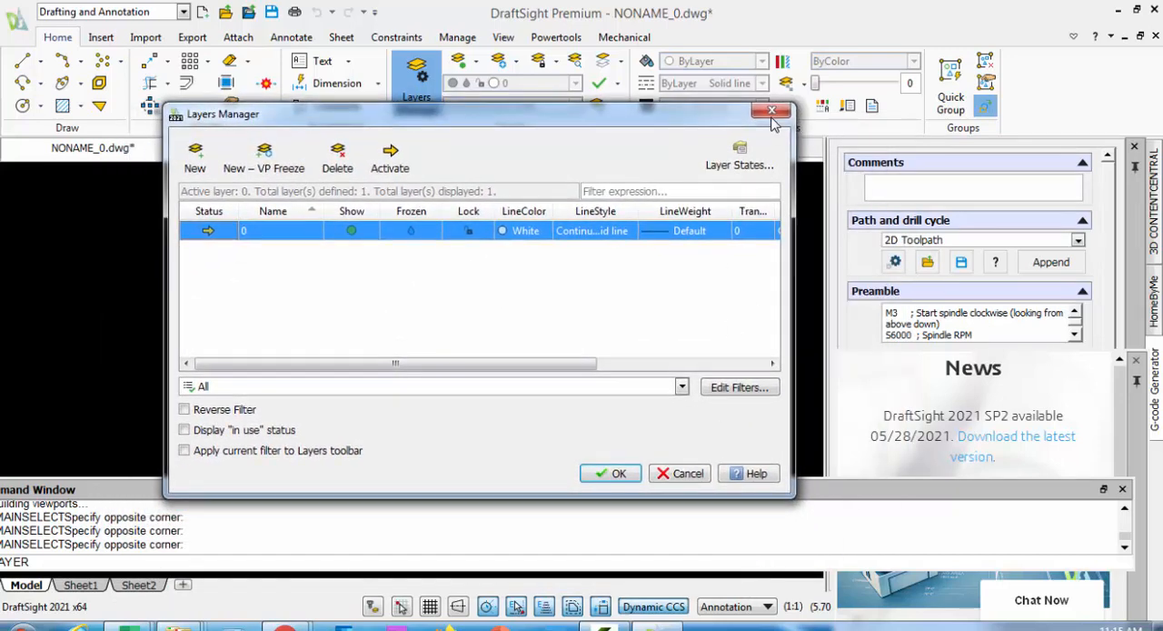
left_click(771, 113)
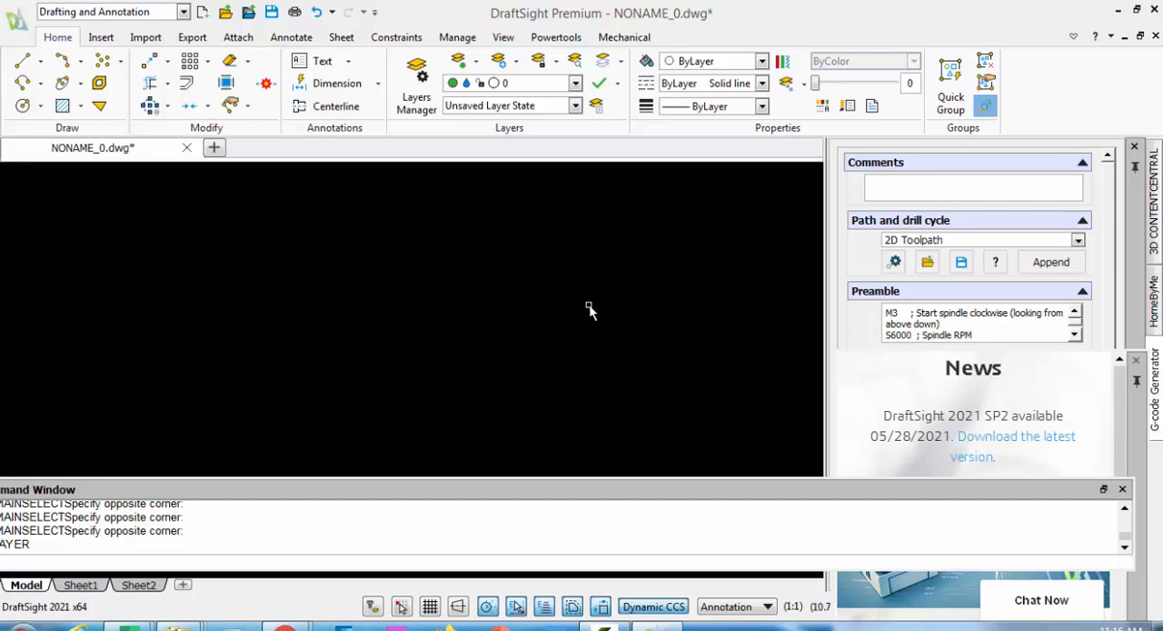
Preview the pump housing and B-64543 sample drawings in the Examples folder
left_click(226, 13)
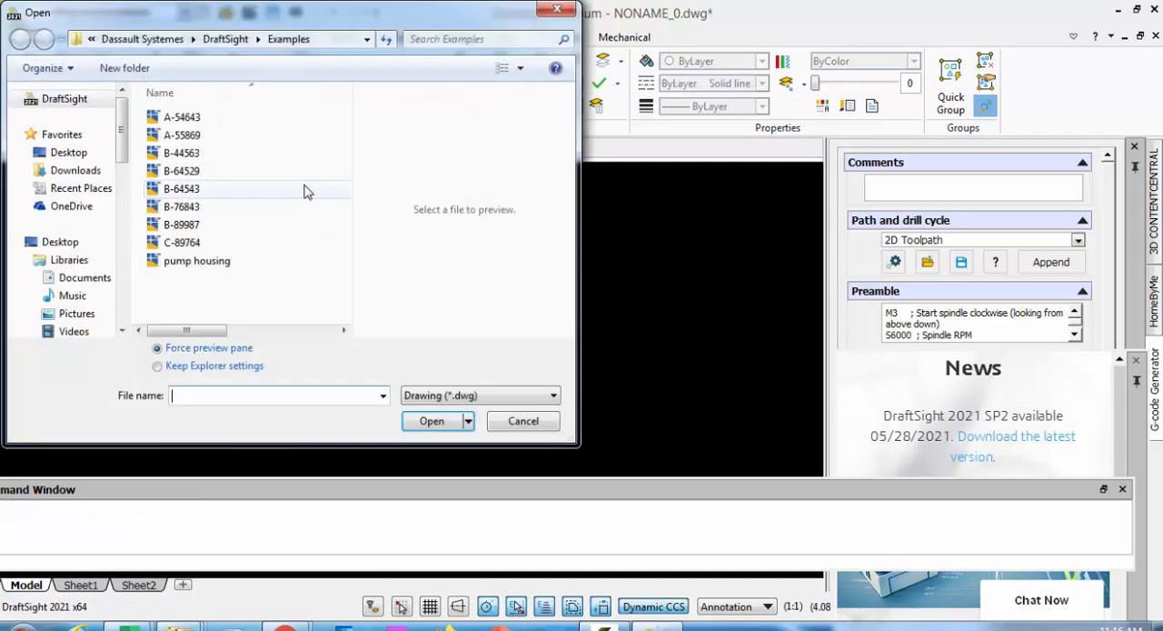
left_click(221, 262)
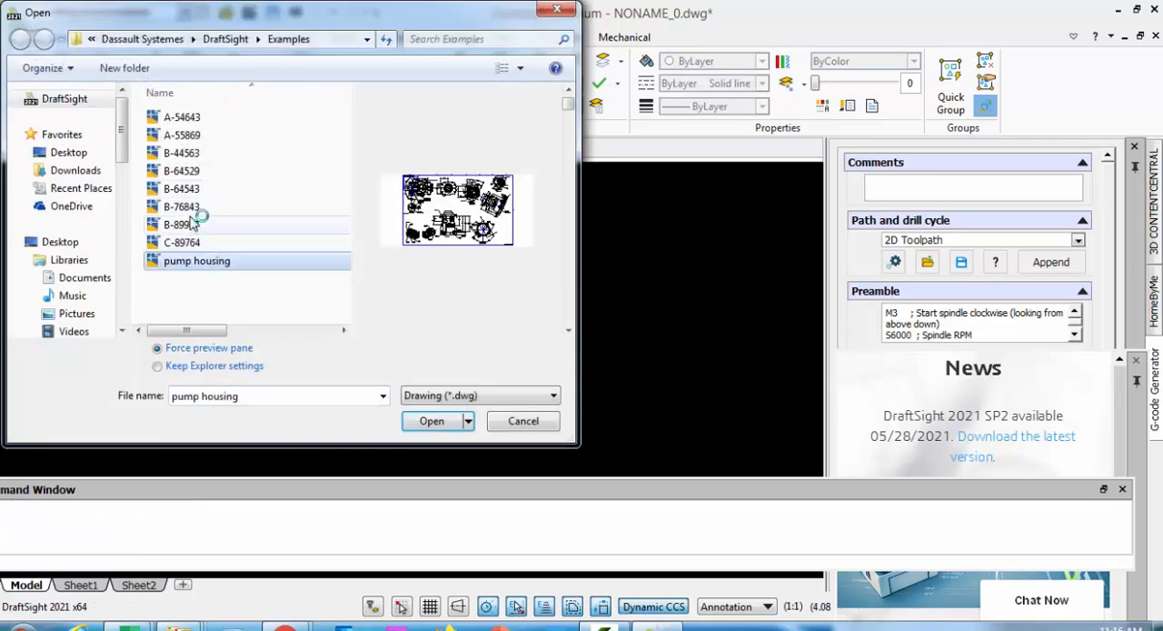
left_click(173, 188)
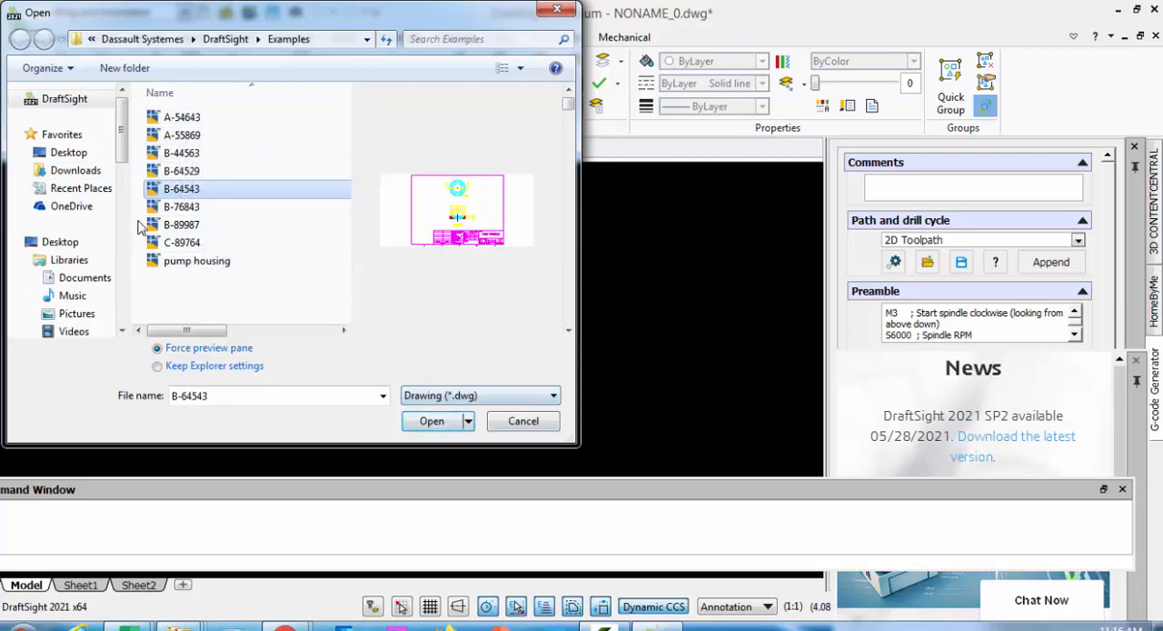
Open the drawing "desain rumah 2 lantai gratis - asdar.id" from Downloads > Compressed and dismiss the external reference notice
left_click(80, 171)
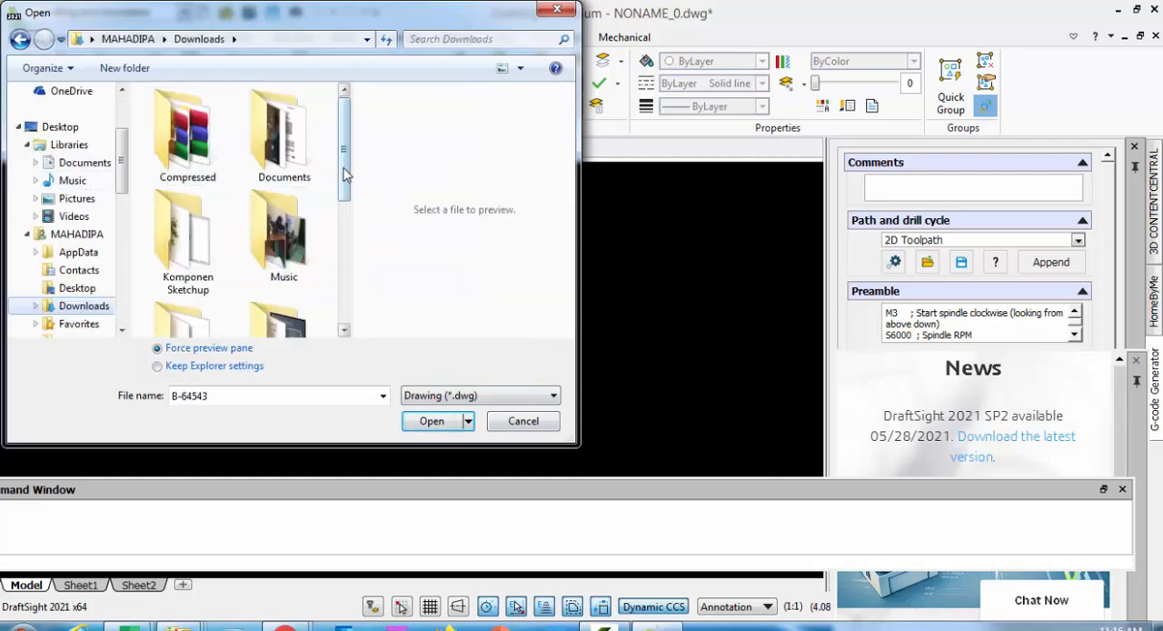
mouse_move(344, 175)
left_mouse_down()
mouse_move(351, 289)
mouse_move(328, 167)
left_mouse_up()
double_click(190, 127)
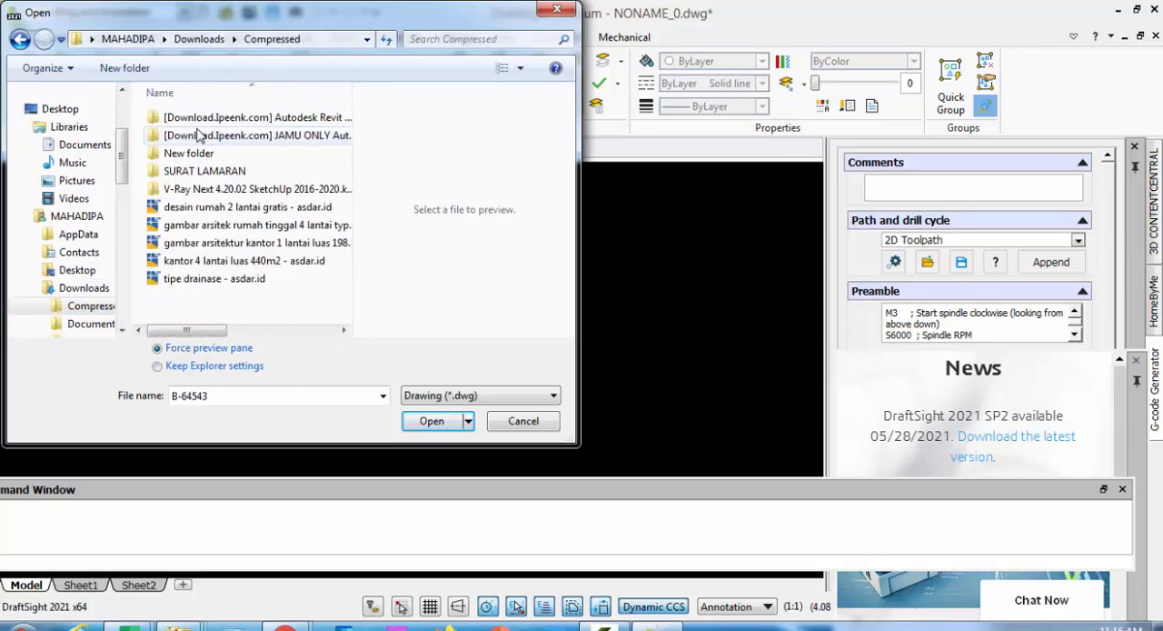
left_click_drag(576, 346, 814, 347)
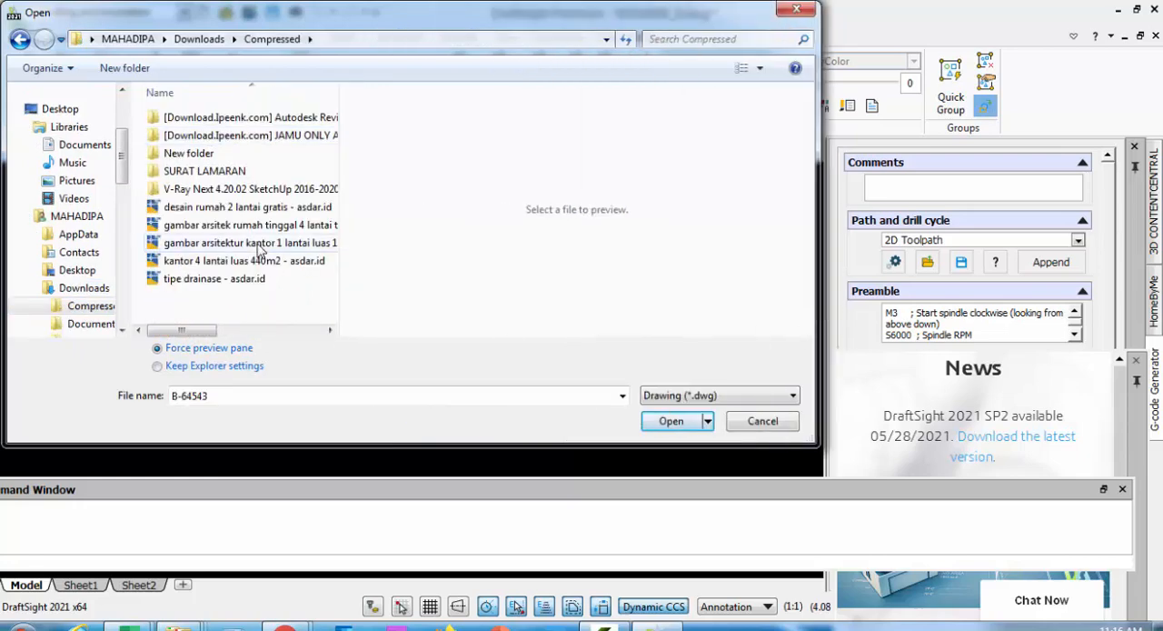
left_click(249, 210)
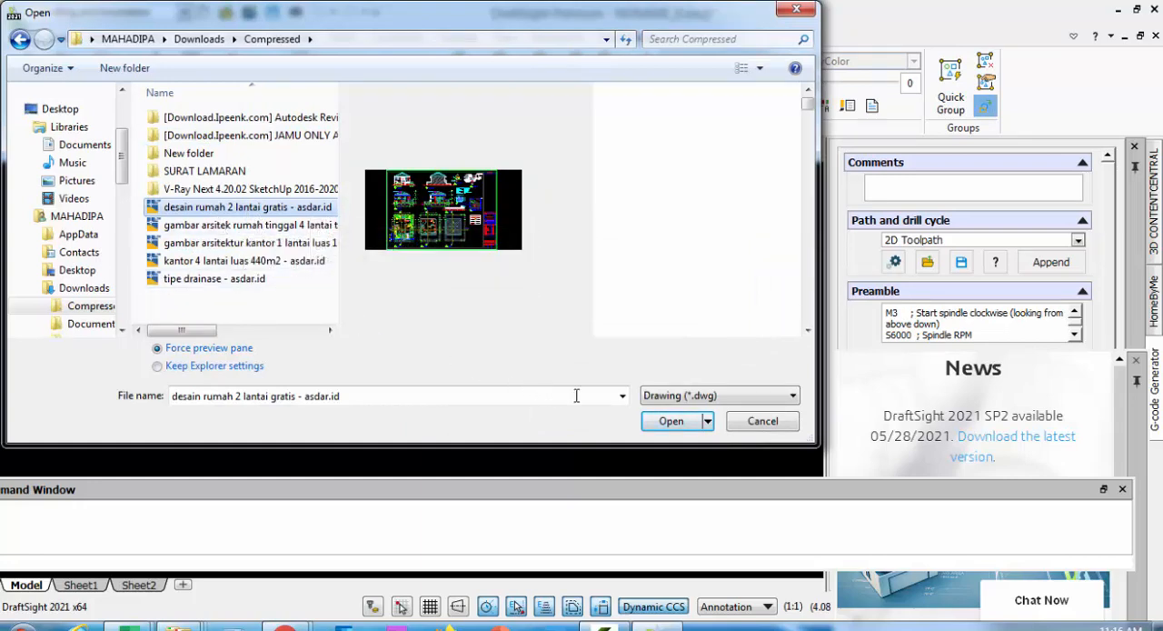
left_click(668, 421)
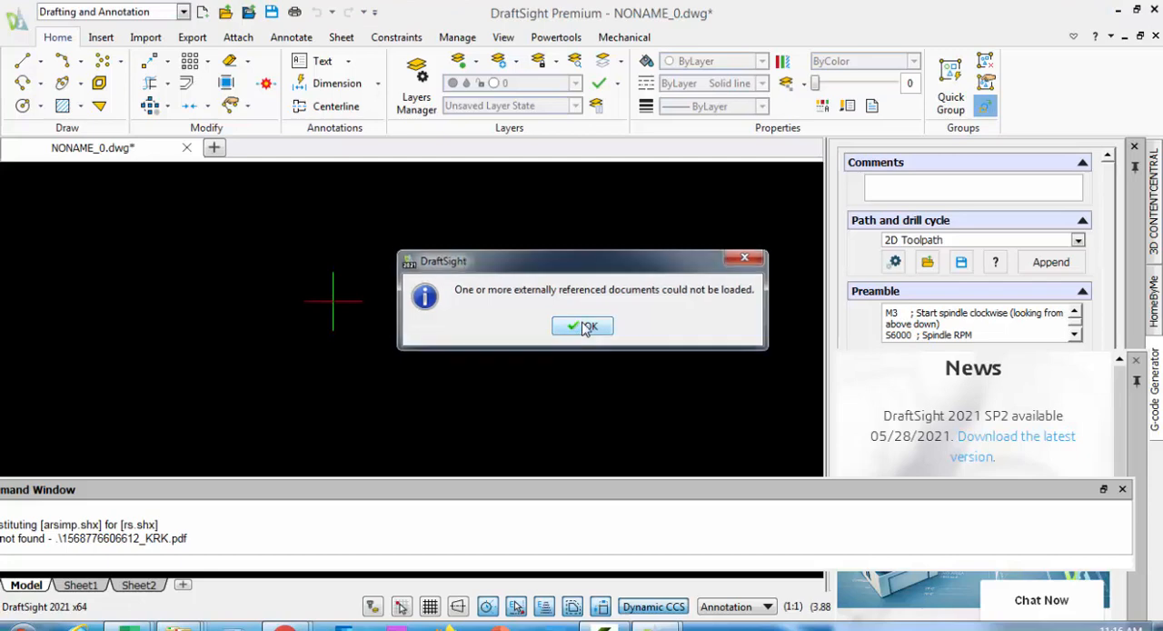
left_click(581, 328)
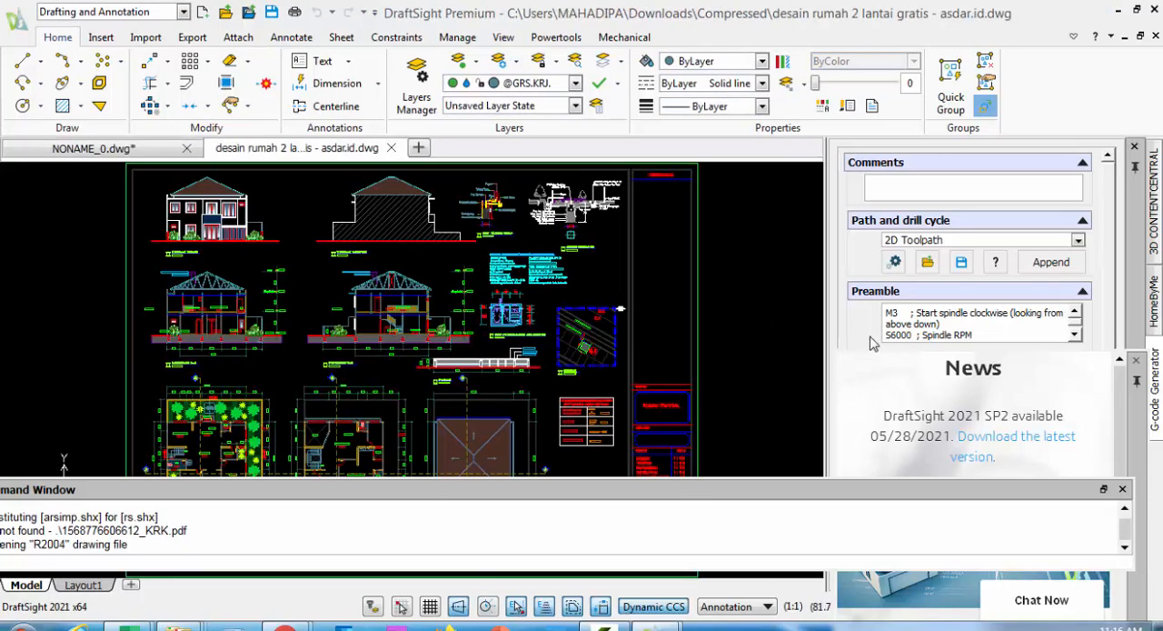
Close the G-code Generator, HomeByMe and 3D CONTENTCENTRAL palettes
left_click(1133, 148)
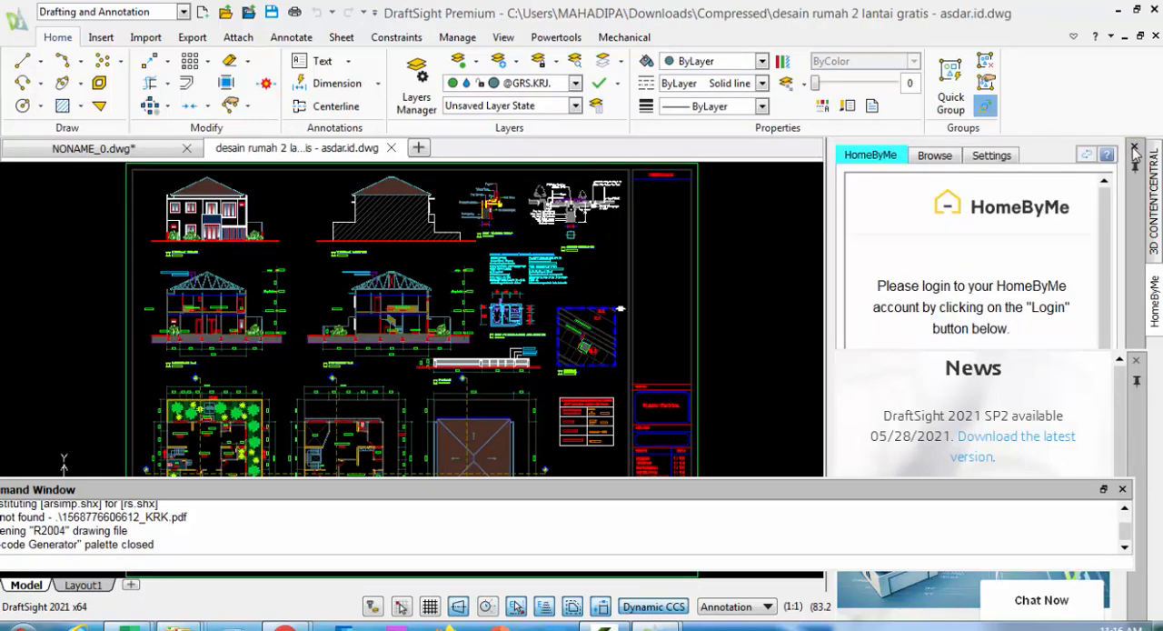
left_click(1133, 148)
left_click(1134, 148)
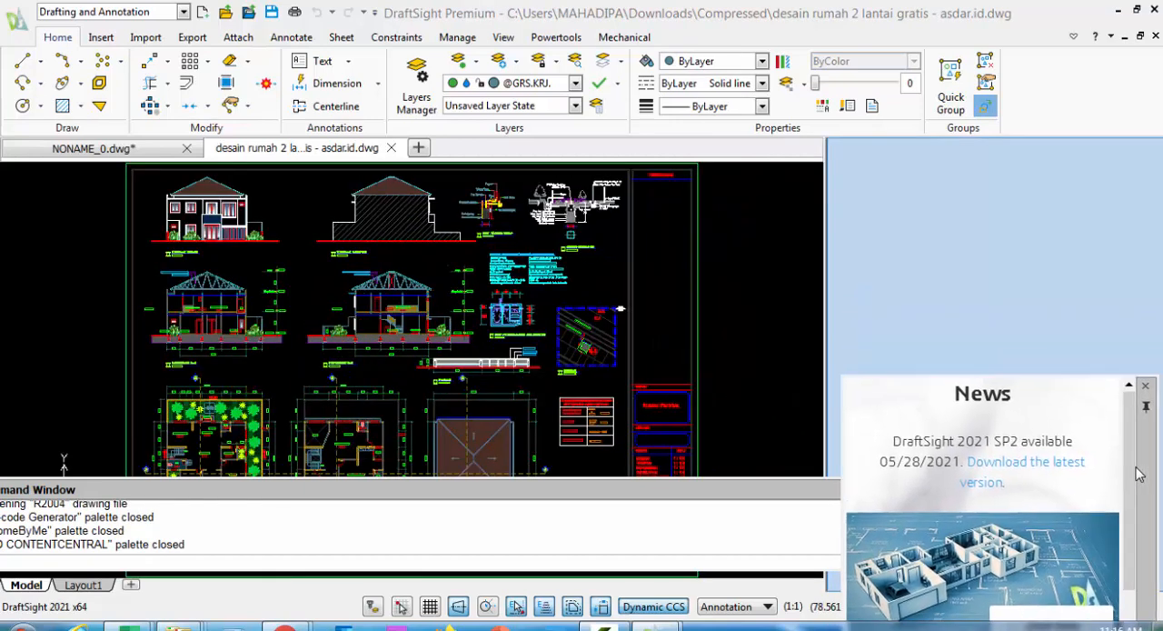
left_click(754, 314)
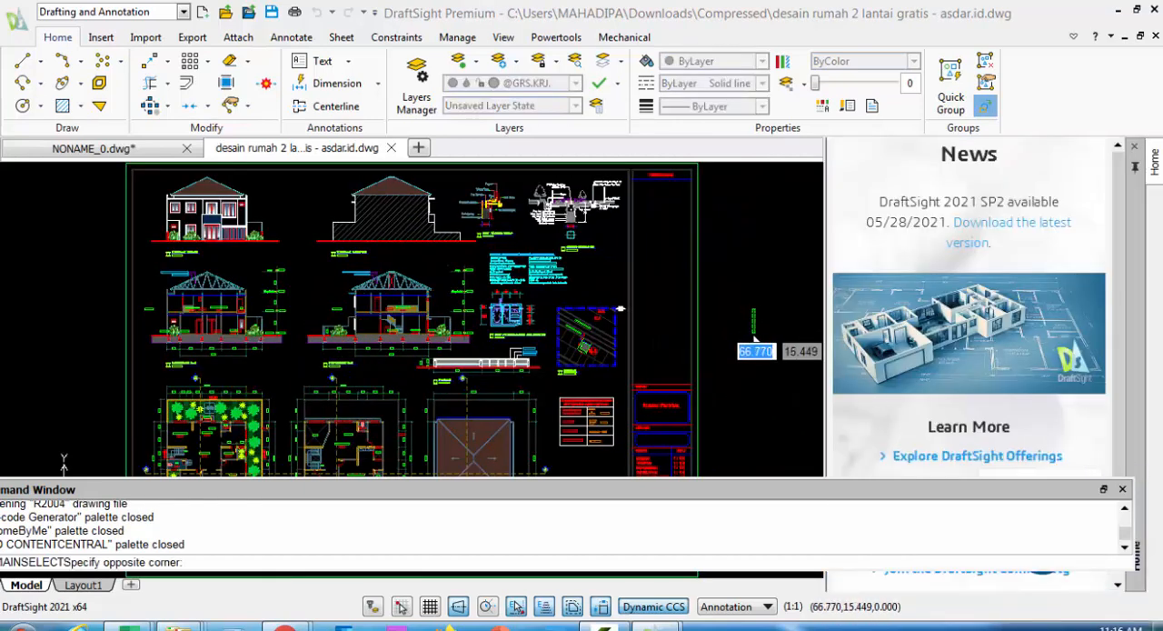
Examine the front and side elevations and the A-A and B-B sections of the house drawing
scroll(756, 325, "down", 1)
middle_click_drag(726, 330, 667, 347)
scroll(313, 298, "up", 6)
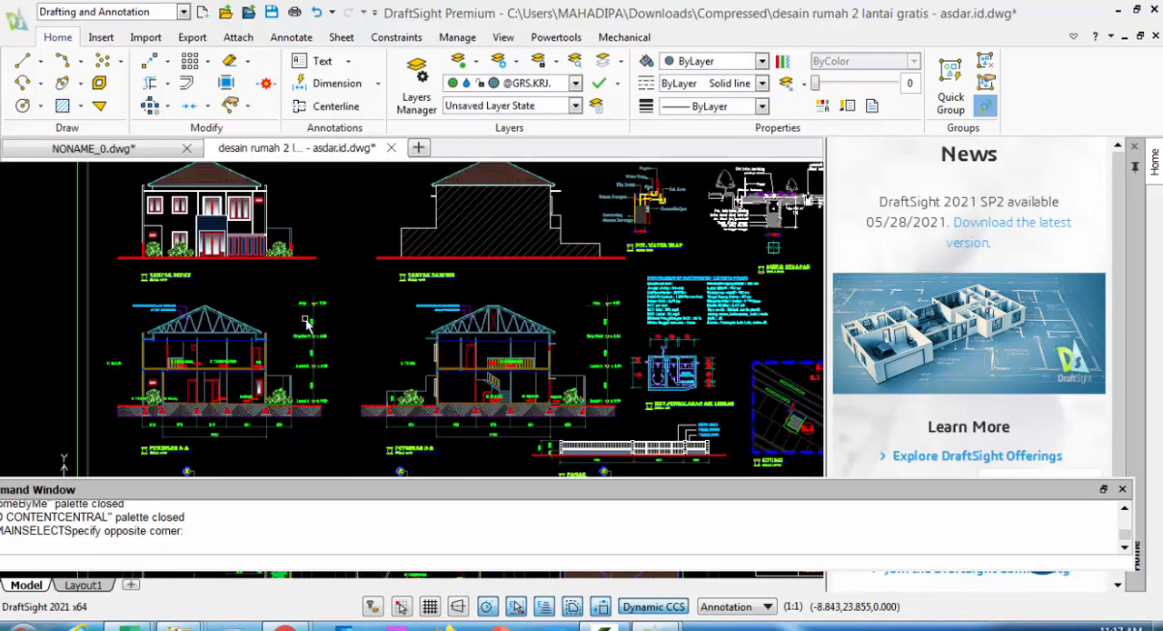
middle_click_drag(312, 292, 422, 366)
scroll(421, 358, "down", 4)
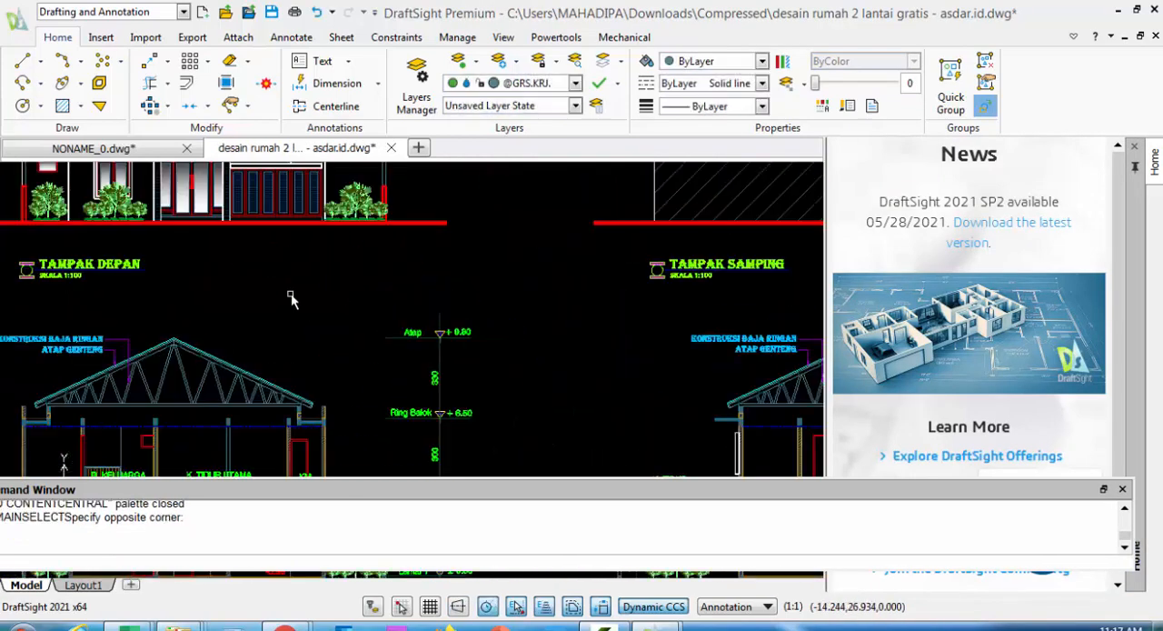
middle_click_drag(261, 230, 289, 170)
scroll(291, 286, "down", 2)
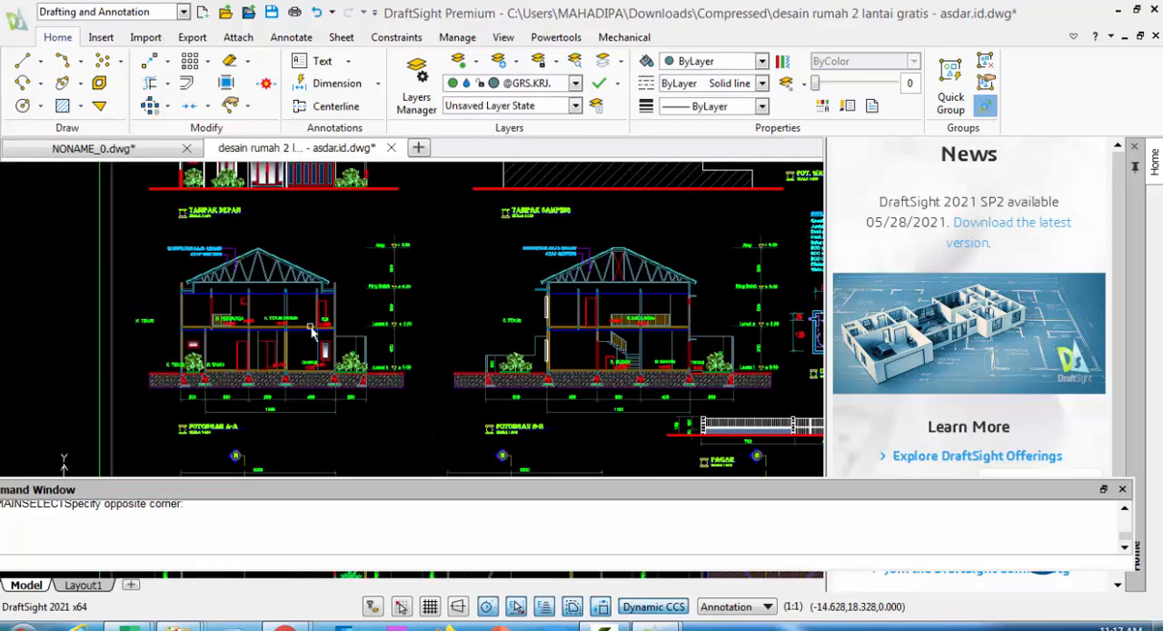
mouse_move(446, 368)
middle_mouse_down()
mouse_move(389, 312)
mouse_move(347, 296)
middle_mouse_up()
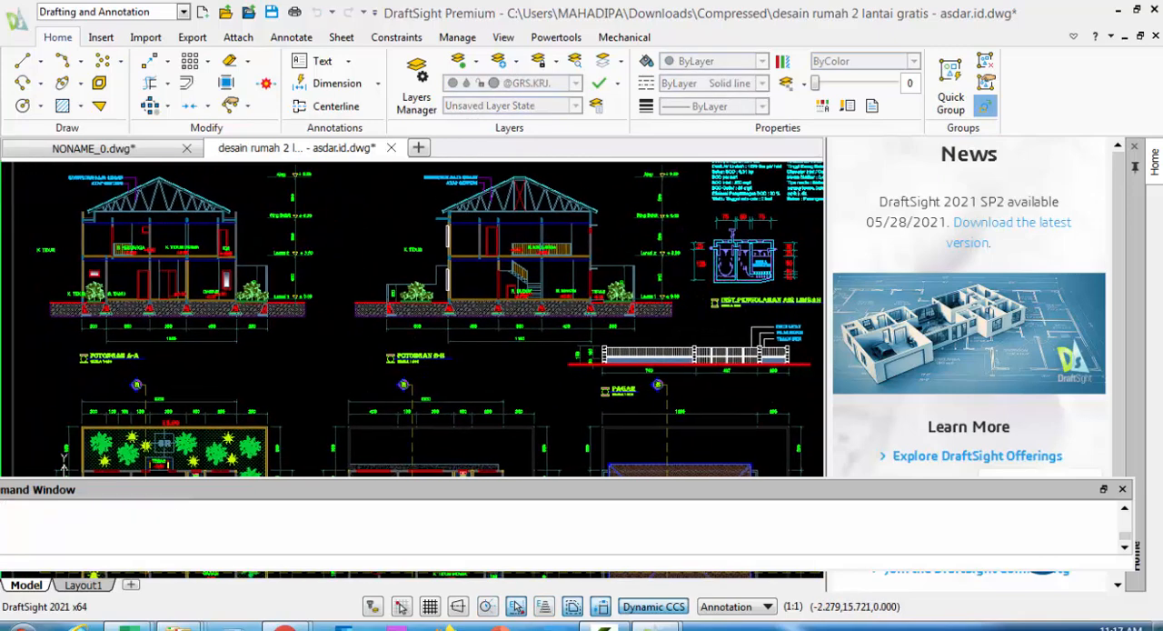
Examine the floor plans, roof plan, site plan and title block of the house drawing
middle_click_drag(187, 313, 173, 226)
middle_click_drag(365, 323, 444, 216)
middle_click_drag(372, 261, 369, 242)
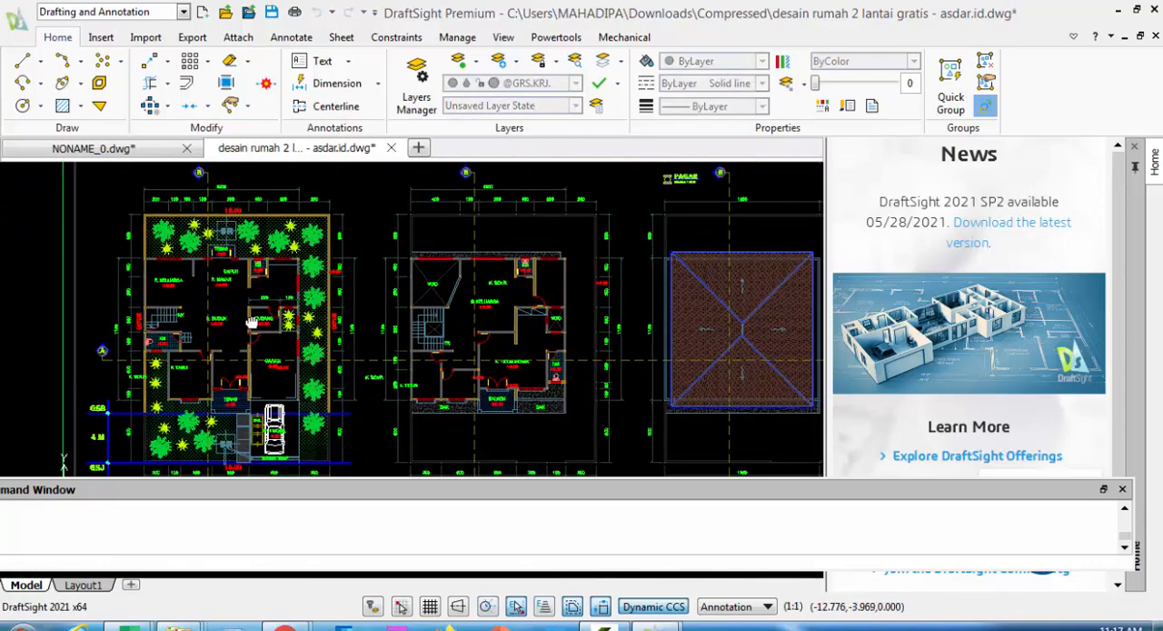
mouse_move(779, 293)
middle_mouse_down()
mouse_move(615, 284)
mouse_move(405, 417)
middle_mouse_up()
scroll(629, 281, "up", 3)
scroll(473, 376, "down", 2)
scroll(573, 338, "down", 2)
mouse_move(586, 288)
middle_mouse_down()
mouse_move(467, 376)
mouse_move(361, 400)
middle_mouse_up()
middle_click_drag(454, 347, 368, 354)
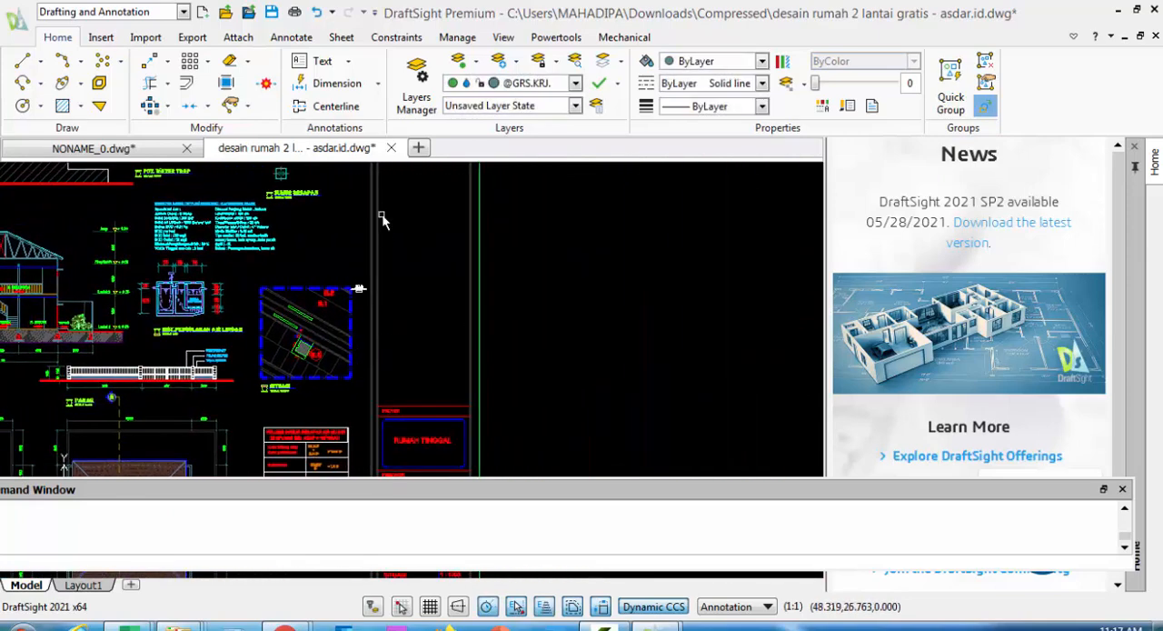
Open the drawing "tipe drainase - asdar.id" from Downloads > Compressed and close the blank NONAME_1 drawing
left_click(421, 151)
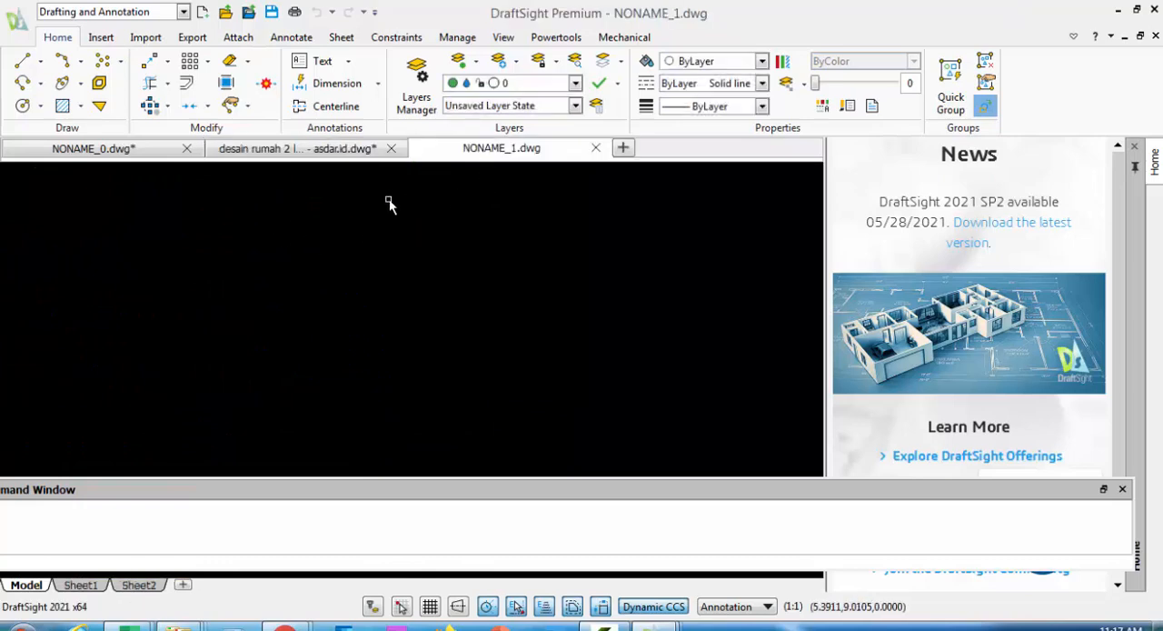
left_click(226, 15)
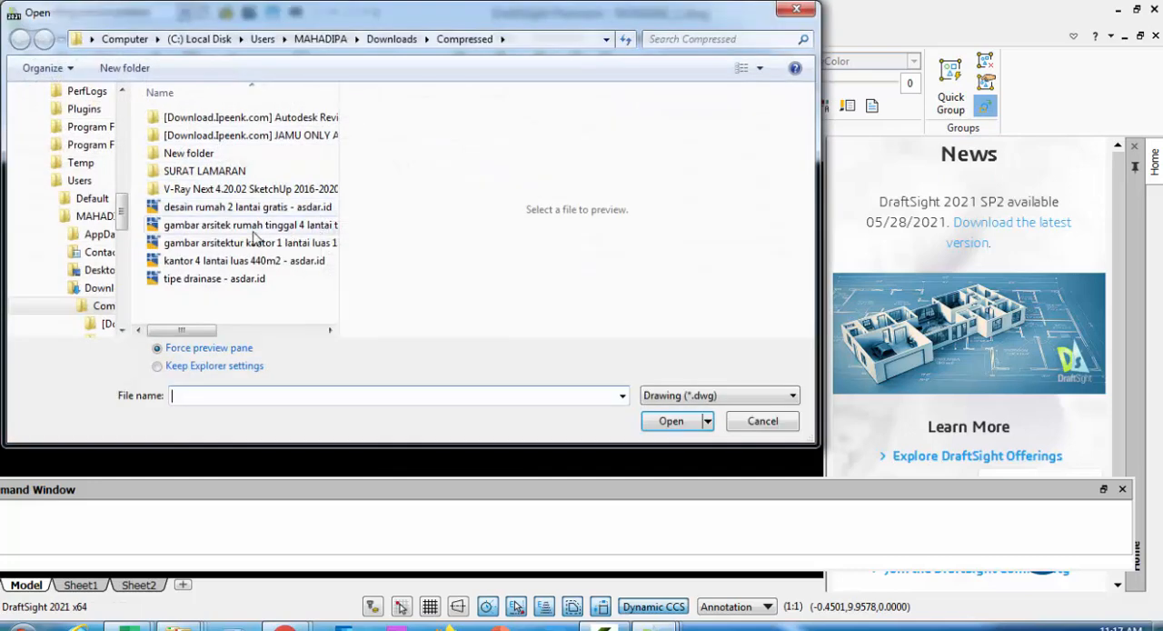
left_click(238, 244)
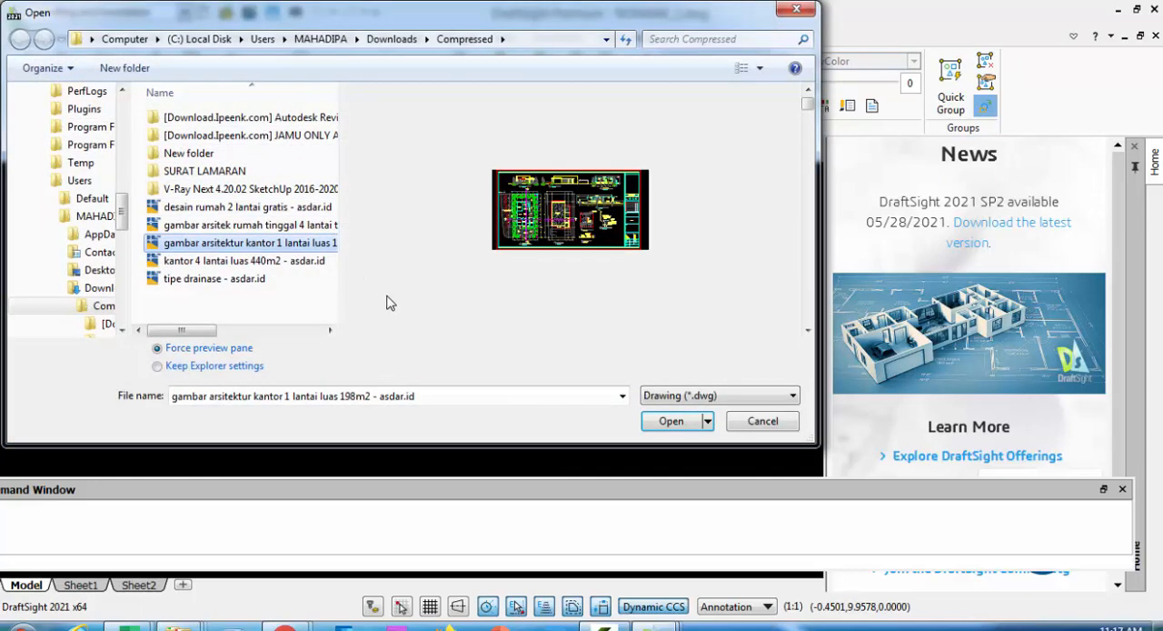
left_click(260, 286)
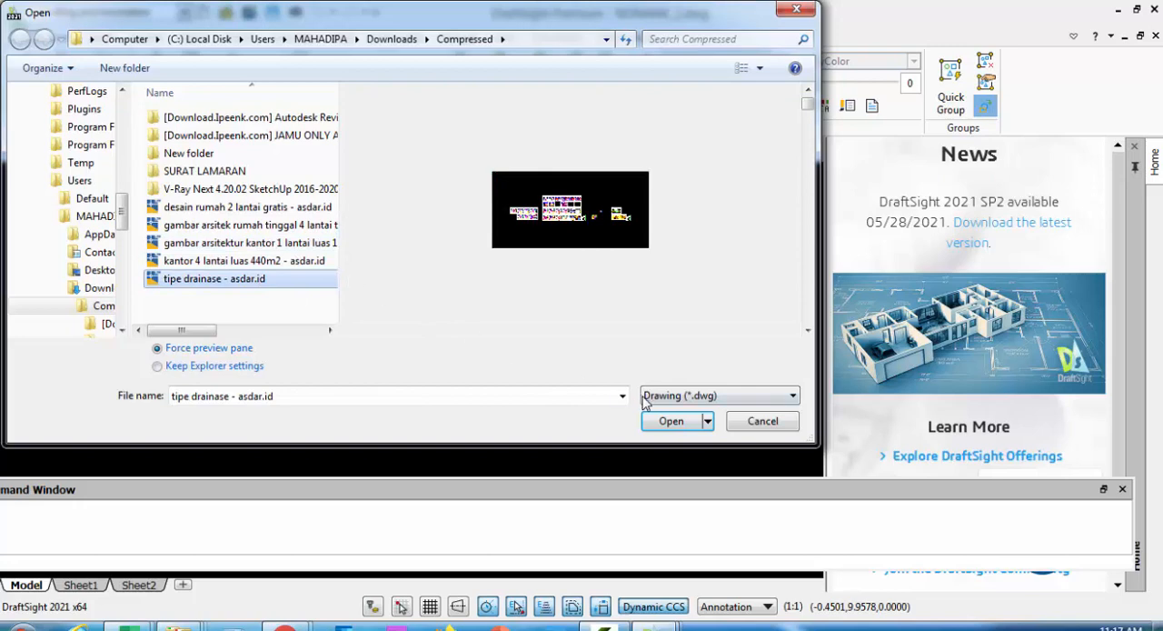
left_click(671, 424)
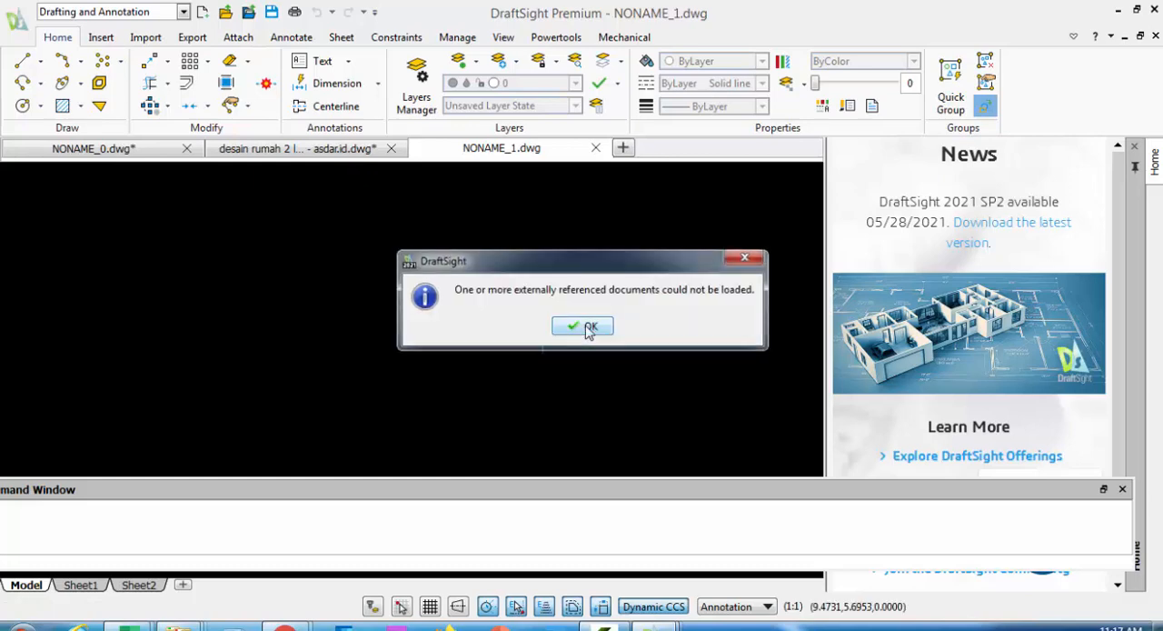
left_click(589, 328)
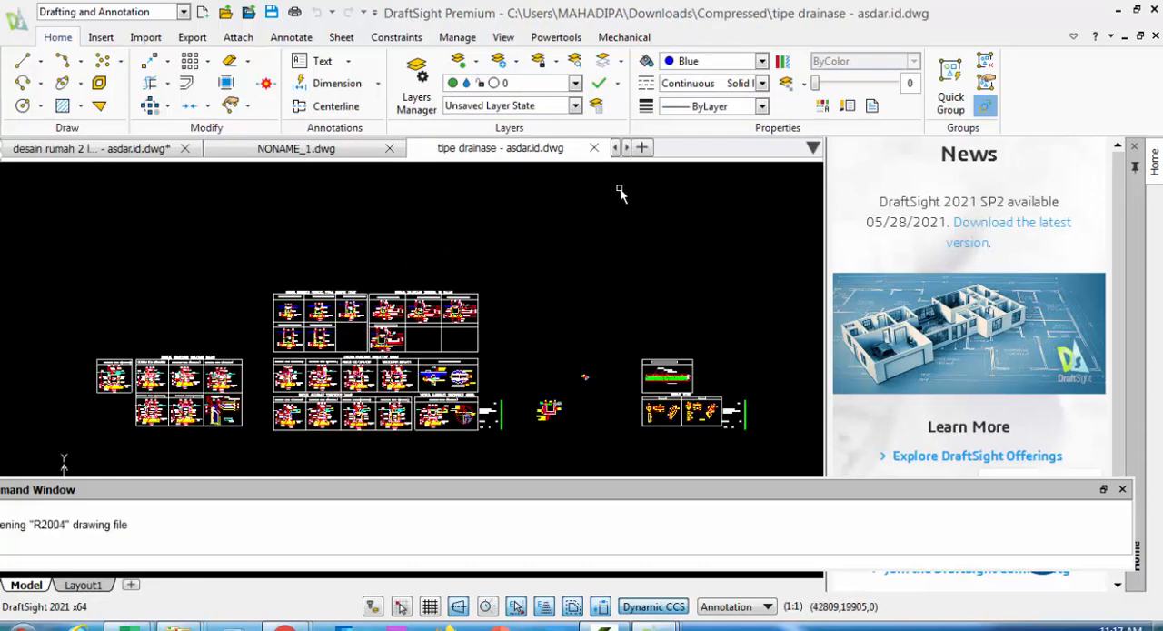
left_click(323, 149)
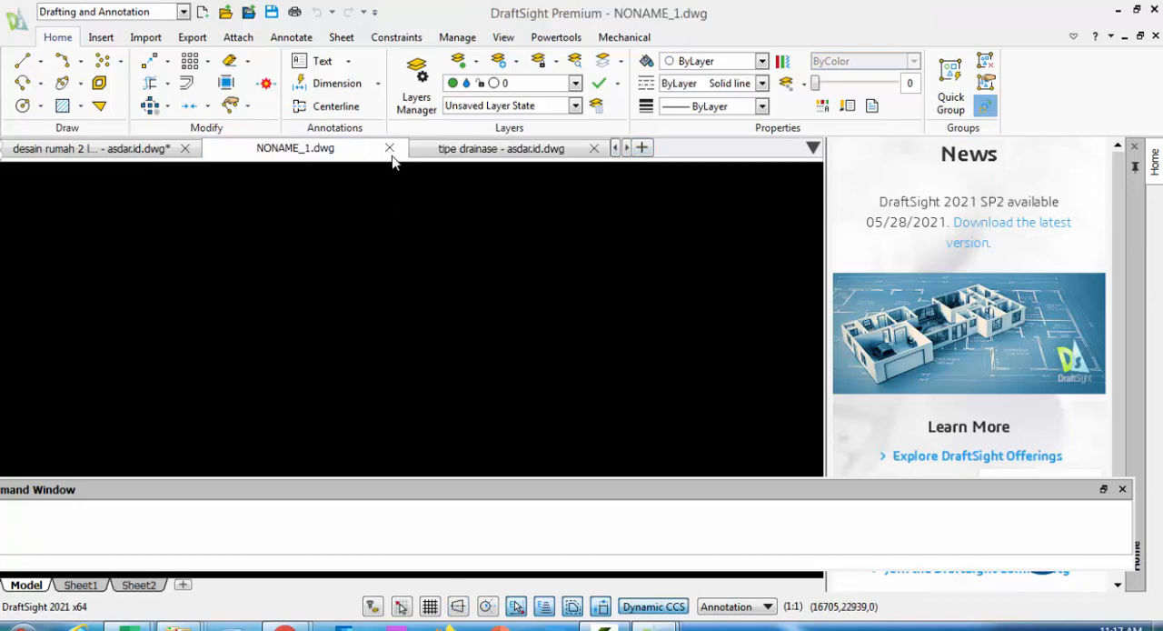
left_click(389, 149)
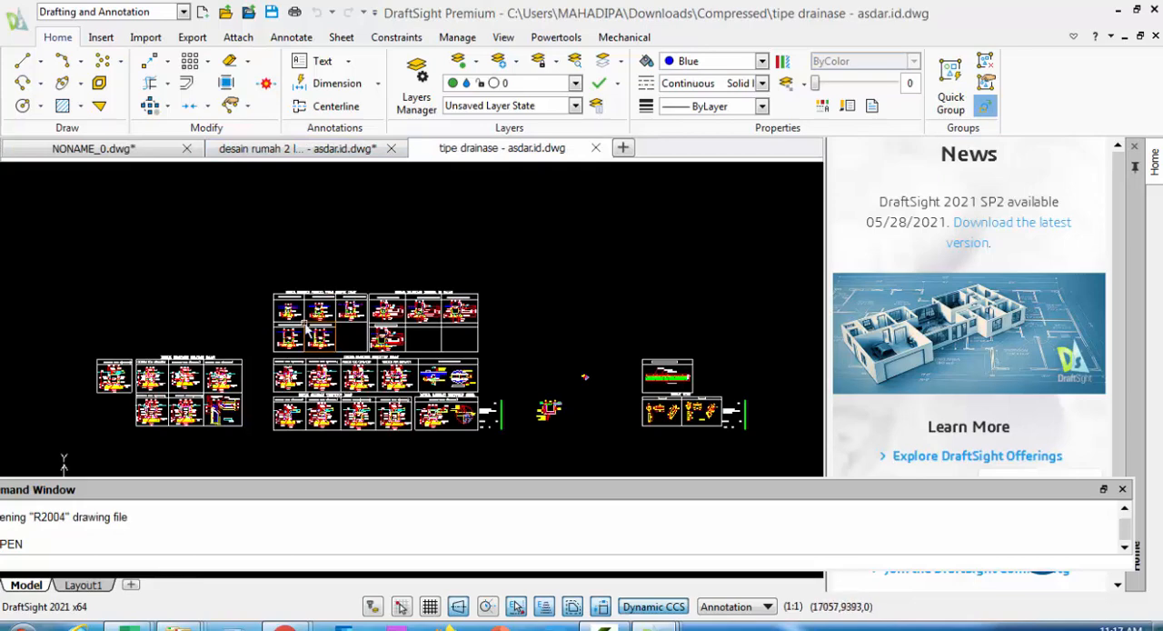
Examine the under-road drainage details in the drainage drawing, including types C(650x950), D(300xVAR.) and C(400xVAR.)
scroll(328, 341, "up", 8)
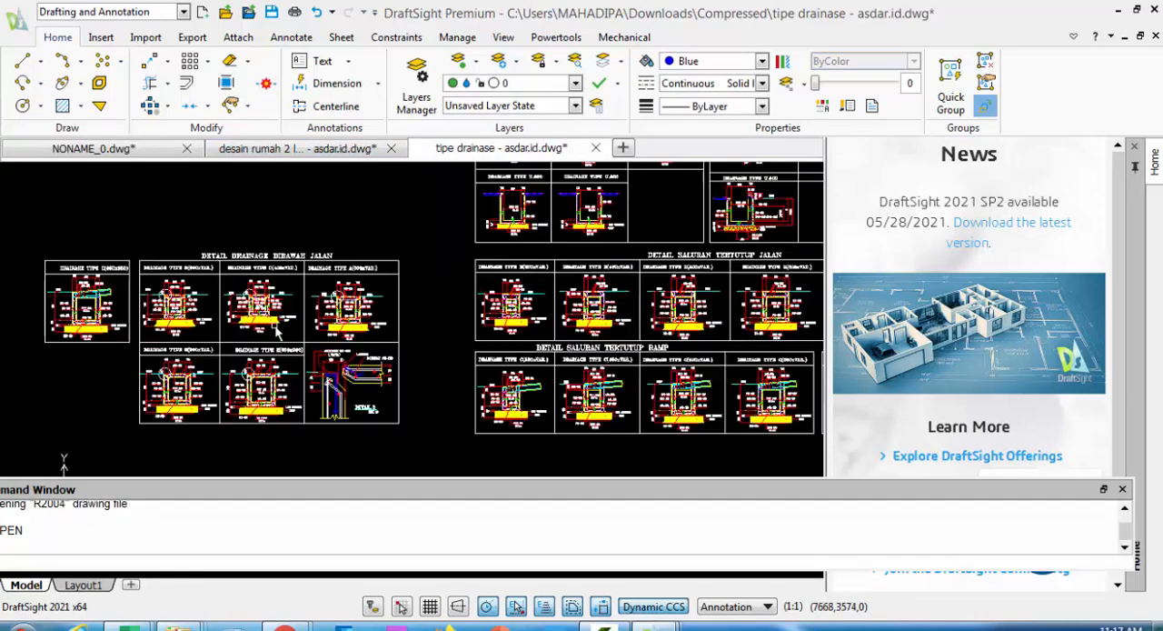
middle_click_drag(276, 305, 516, 303)
scroll(329, 293, "up", 5)
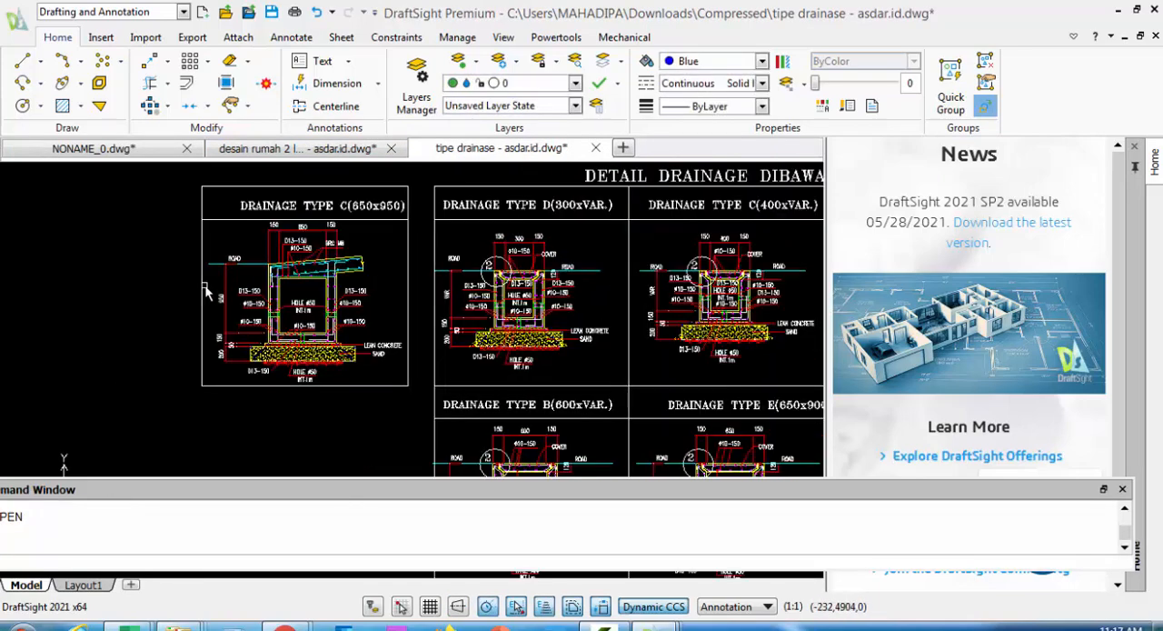
middle_click_drag(360, 318, 409, 337)
scroll(445, 323, "up", 4)
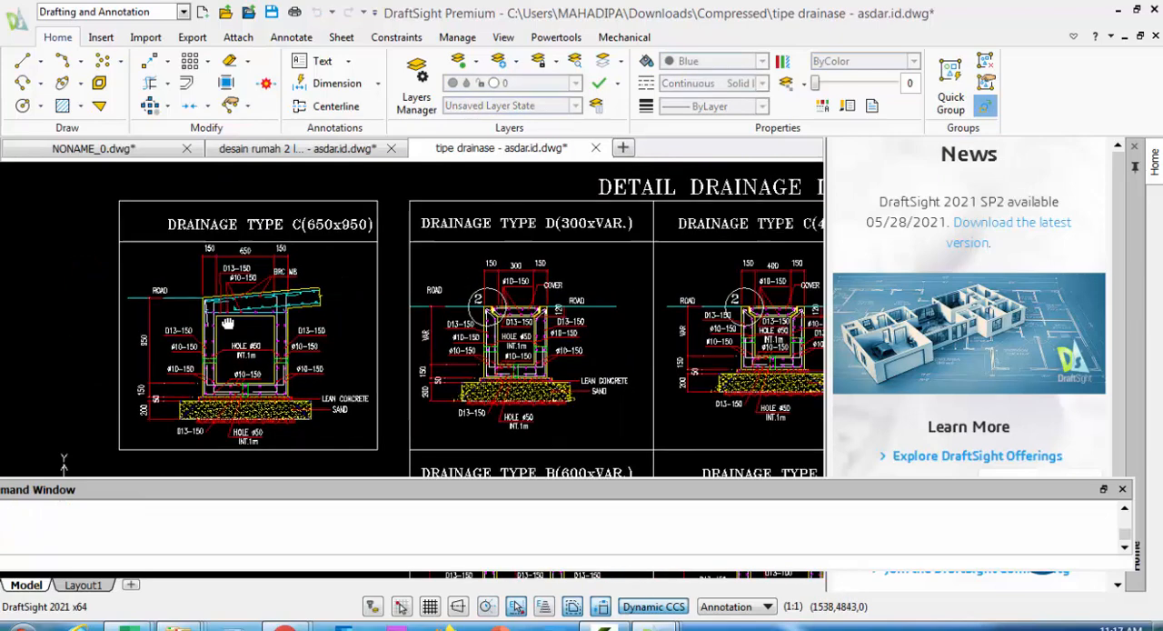
scroll(479, 333, "down", 5)
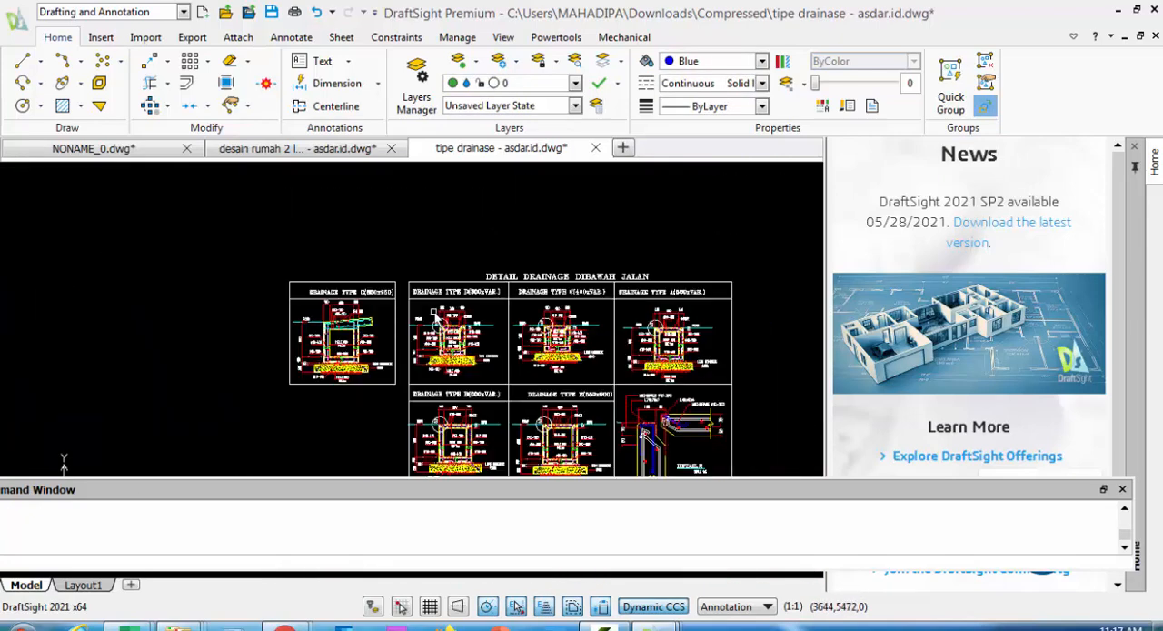
Switch back to the house drawing and examine the roof, windows and doors of the front elevation (Tampak Depan)
left_click(269, 151)
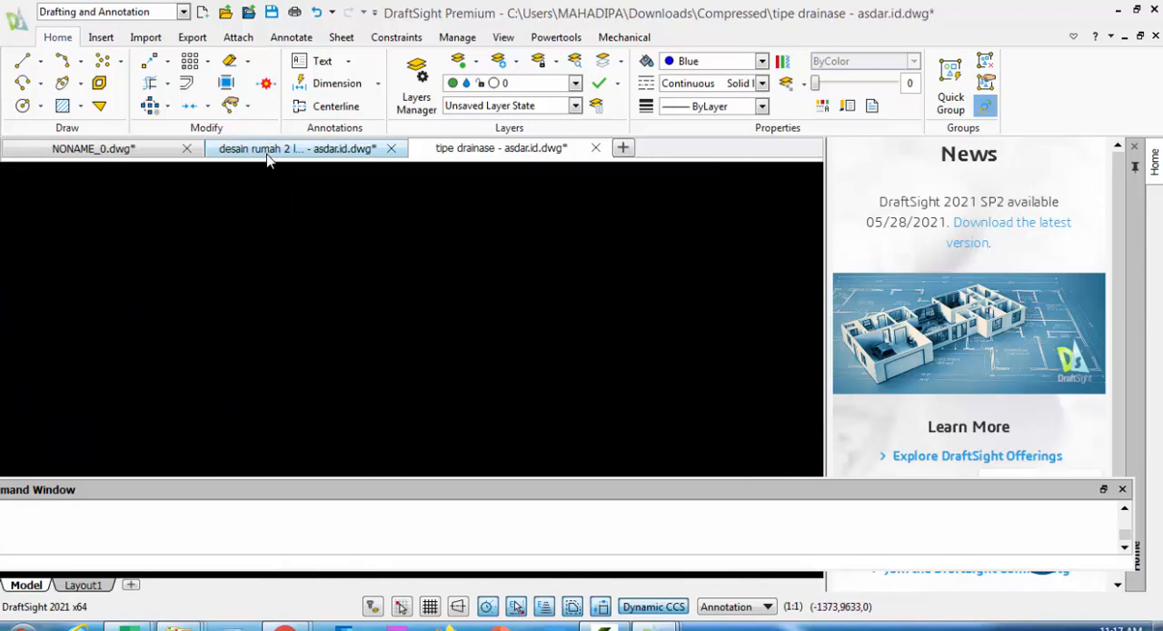
middle_click_drag(322, 275, 712, 279)
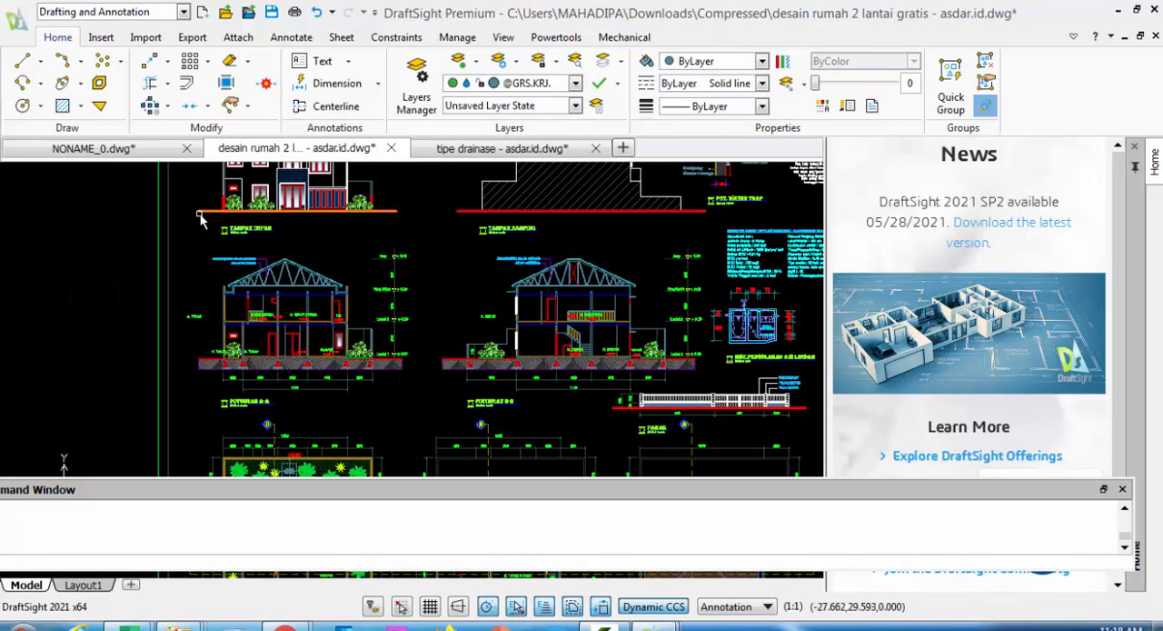
middle_click_drag(212, 275, 250, 364)
scroll(292, 205, "up", 3)
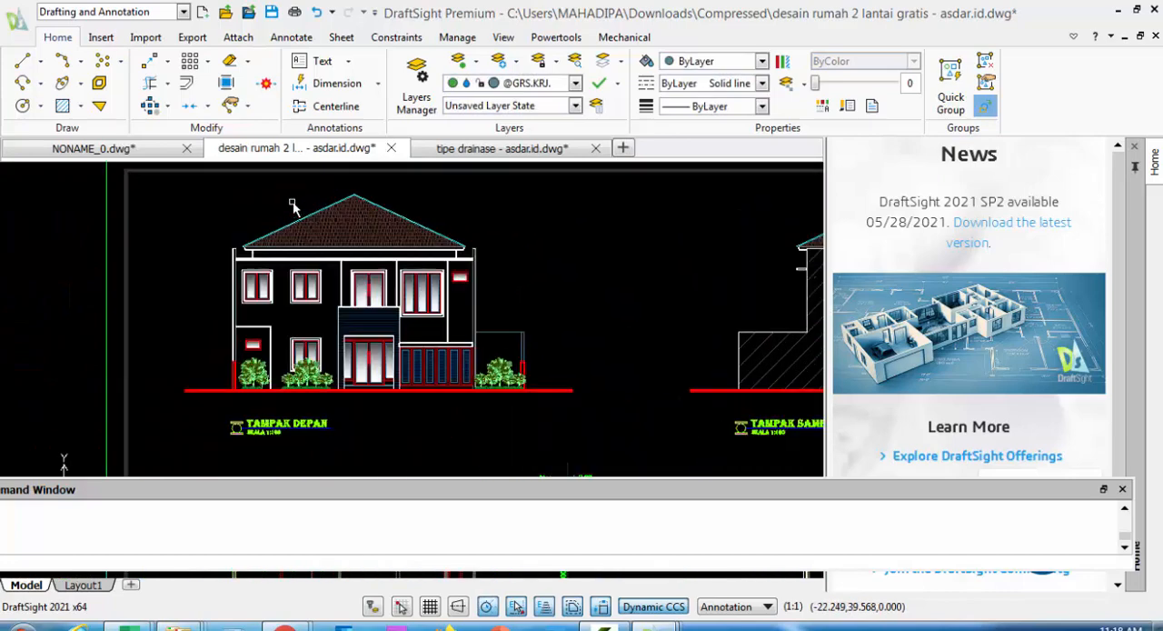
middle_click_drag(294, 206, 208, 232)
scroll(309, 312, "up", 2)
scroll(314, 312, "up", 2)
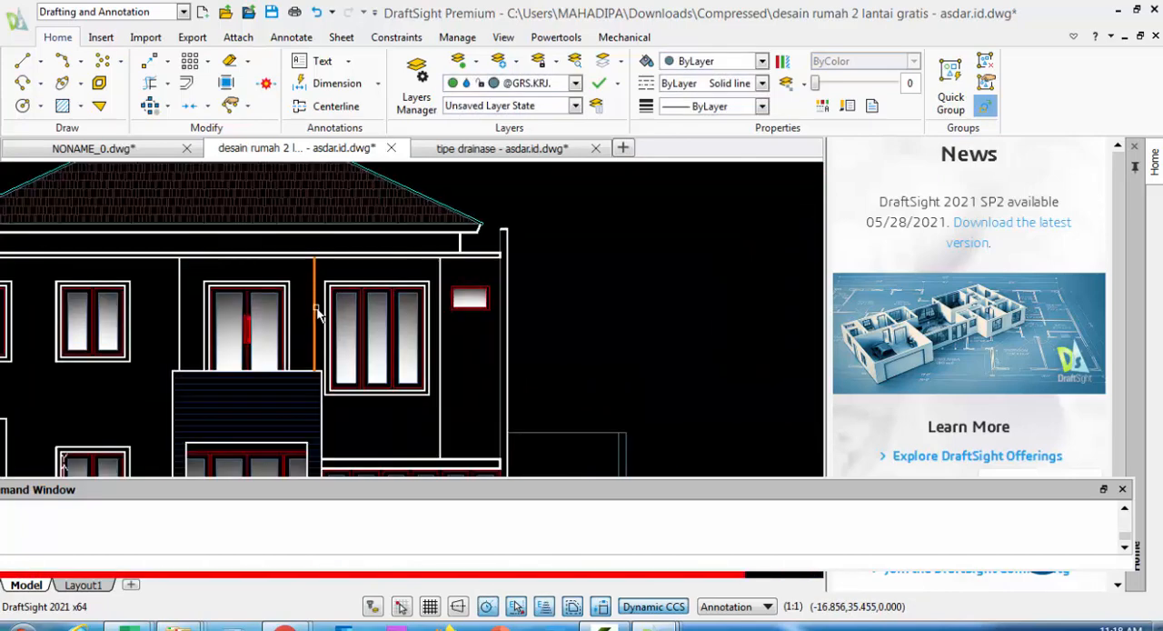
middle_click_drag(552, 301, 485, 250)
scroll(455, 290, "down", 5)
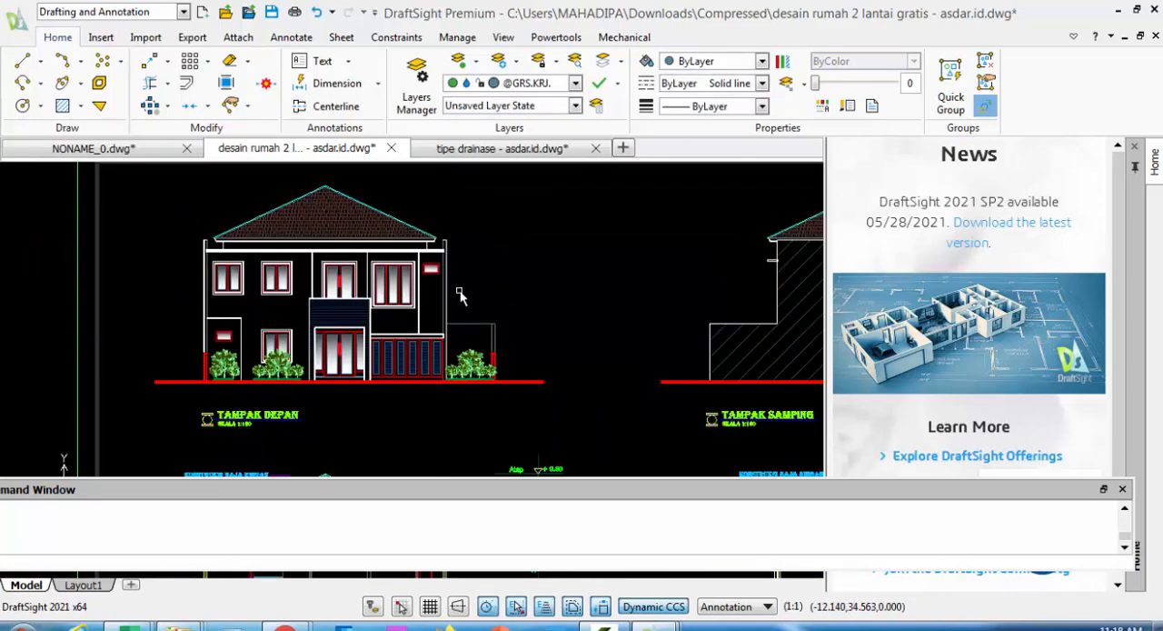
scroll(455, 291, "up", 1)
Examine the house sections, the side elevation (Tampak Samping), and the water trap and Sumur Resapan details
mouse_move(402, 329)
middle_mouse_down()
mouse_move(359, 269)
mouse_move(341, 215)
middle_mouse_up()
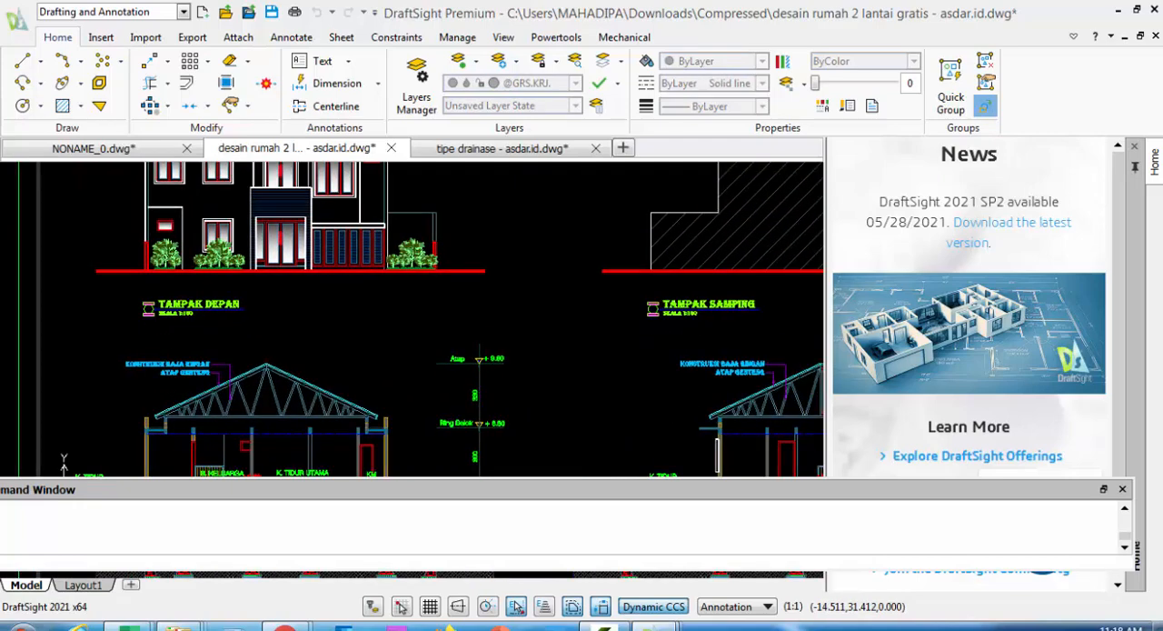
mouse_move(352, 417)
middle_mouse_down()
mouse_move(191, 307)
mouse_move(99, 226)
middle_mouse_up()
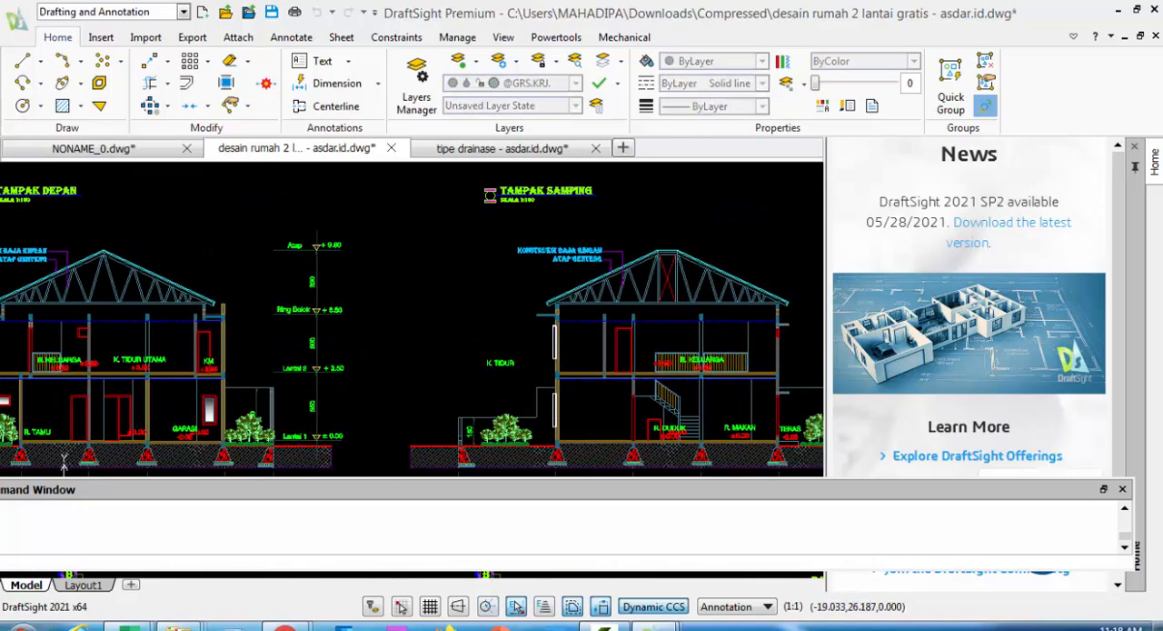
middle_click_drag(254, 340, 142, 343)
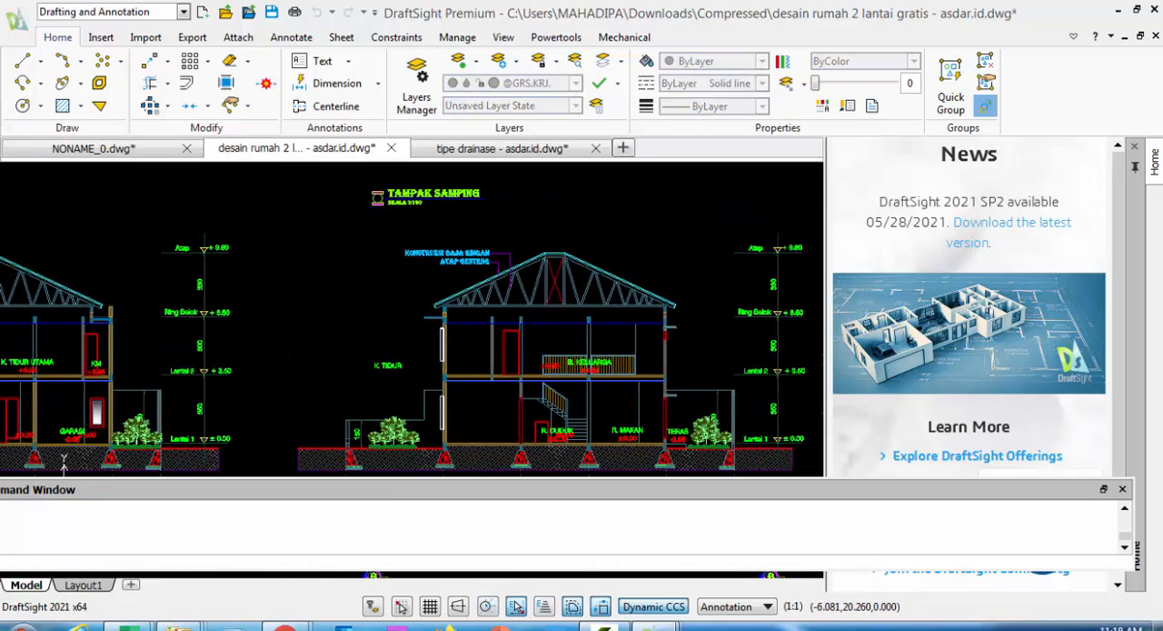
middle_click_drag(539, 242, 500, 422)
mouse_move(418, 323)
middle_mouse_down()
mouse_move(185, 365)
mouse_move(0, 362)
middle_mouse_up()
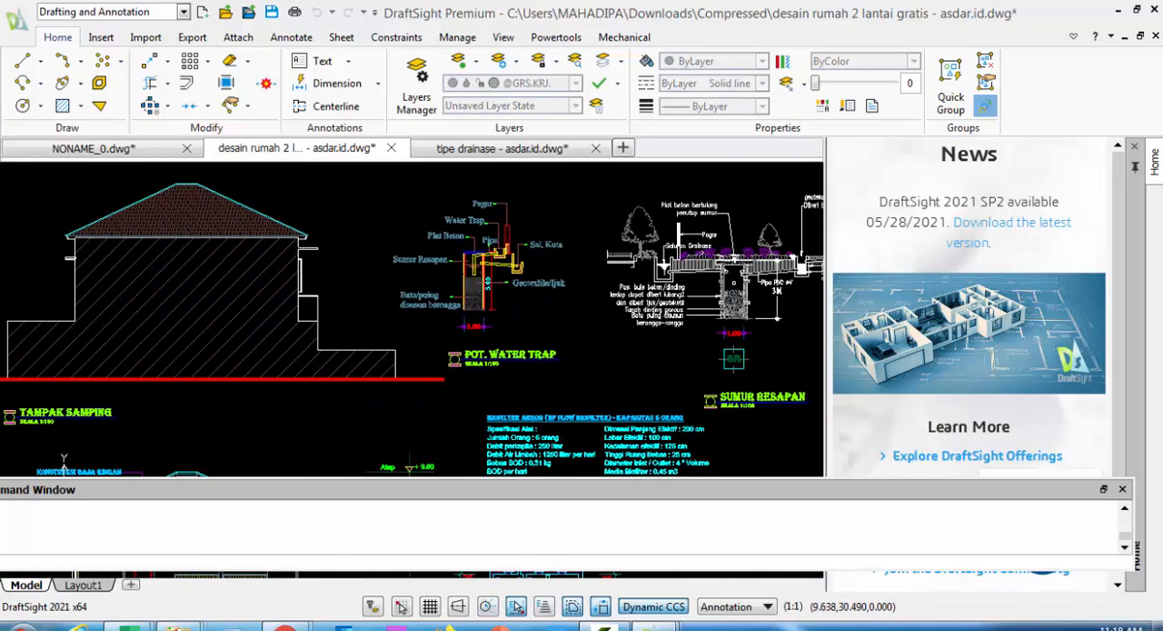
middle_click_drag(237, 304, 213, 275)
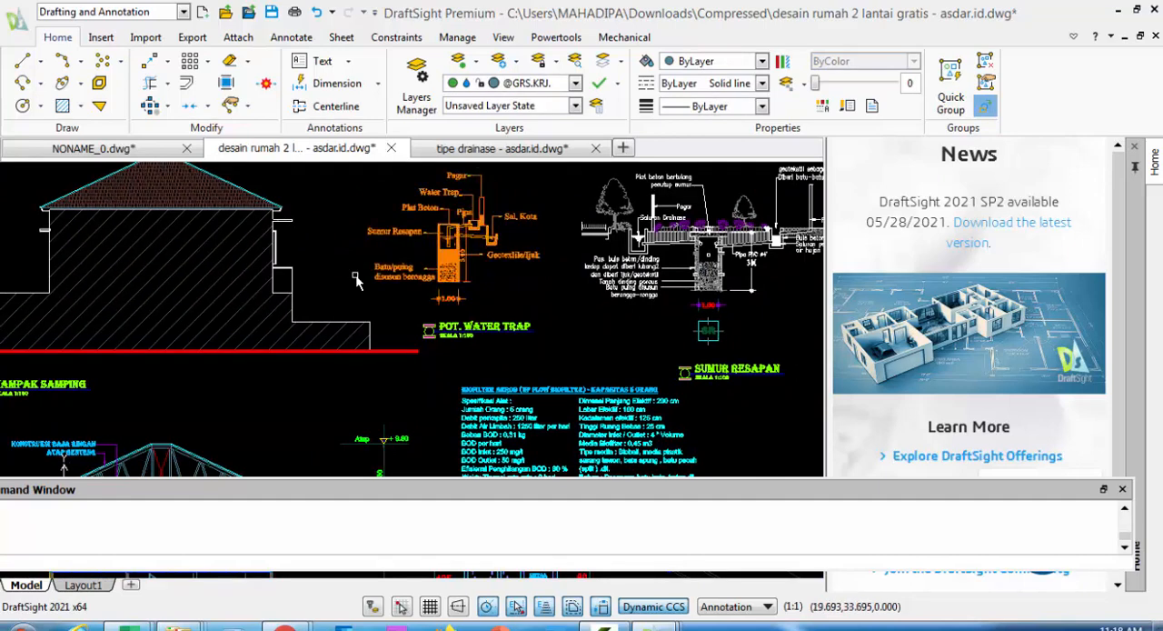
scroll(349, 280, "down", 1)
scroll(129, 248, "down", 1)
middle_click_drag(167, 205, 224, 187)
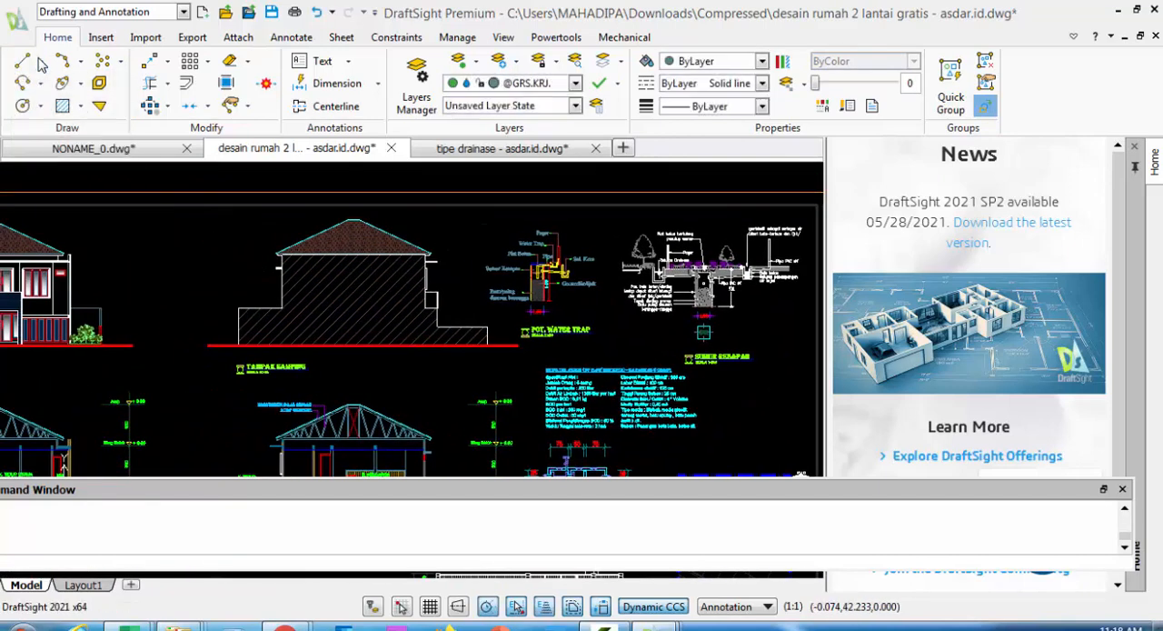
Draw three connected line segments above the house drawing's frame: a long horizontal, a short vertical downward and a shorter horizontal
left_click(40, 62)
left_click(41, 82)
scroll(162, 233, "down", 3)
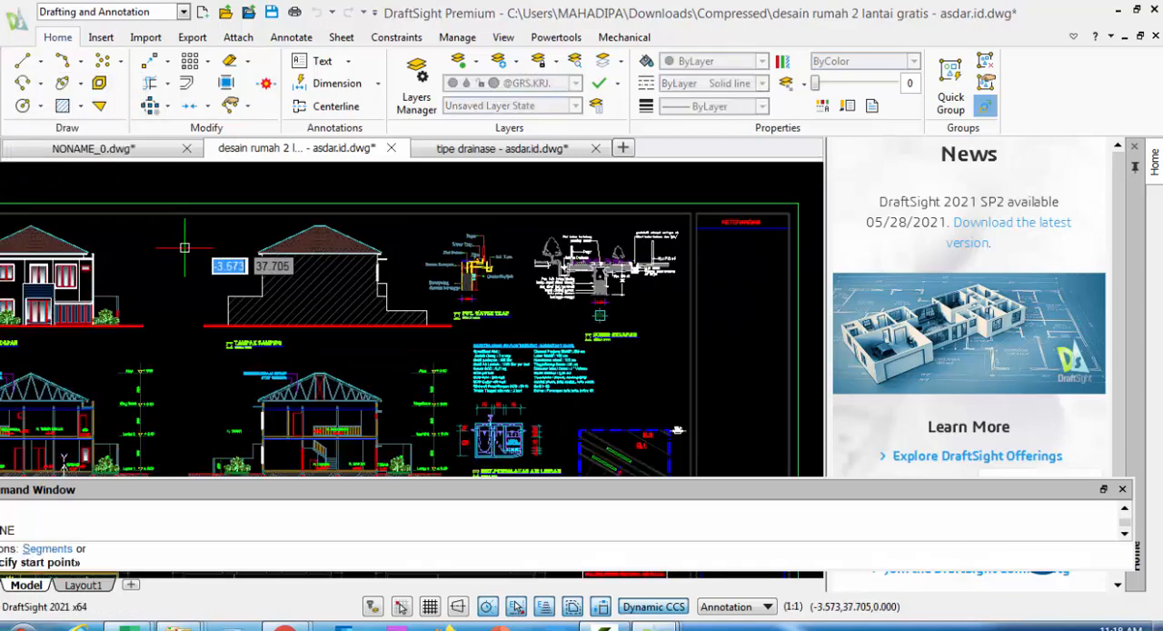
left_click(191, 247)
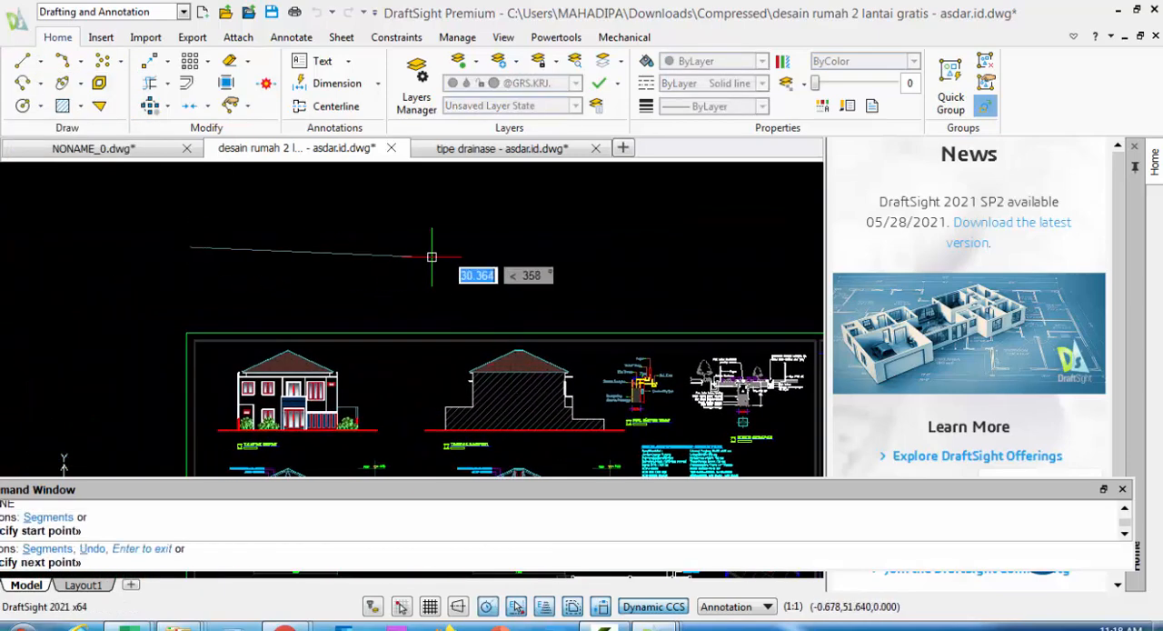
left_click(447, 246)
left_click(447, 280)
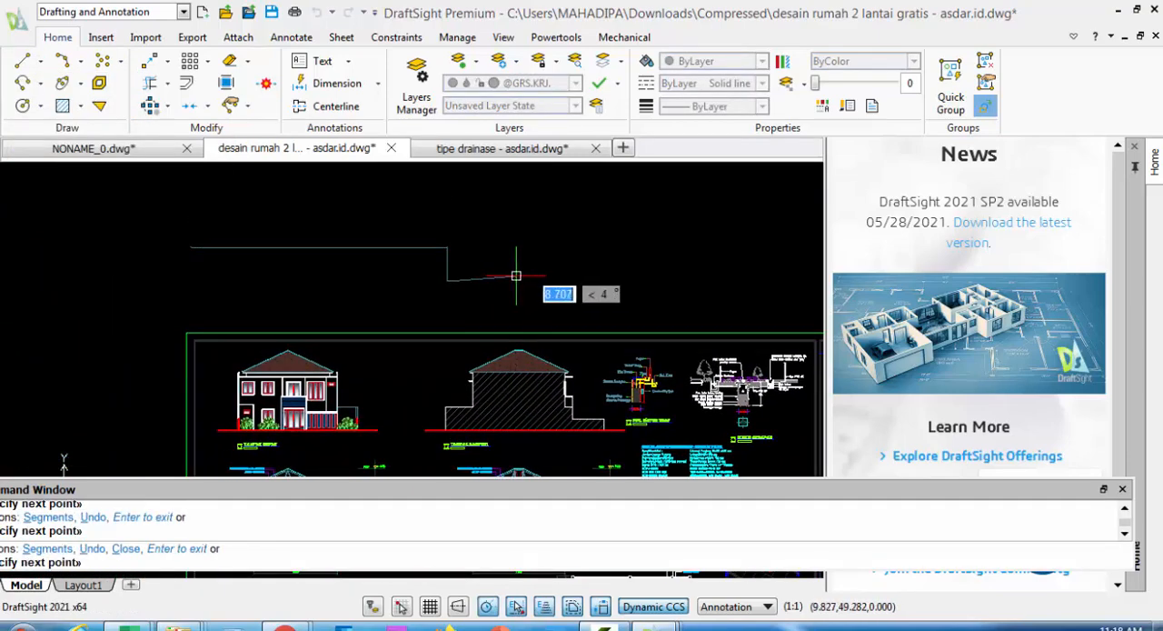
left_click(522, 280)
right_click(530, 245)
left_click(565, 261)
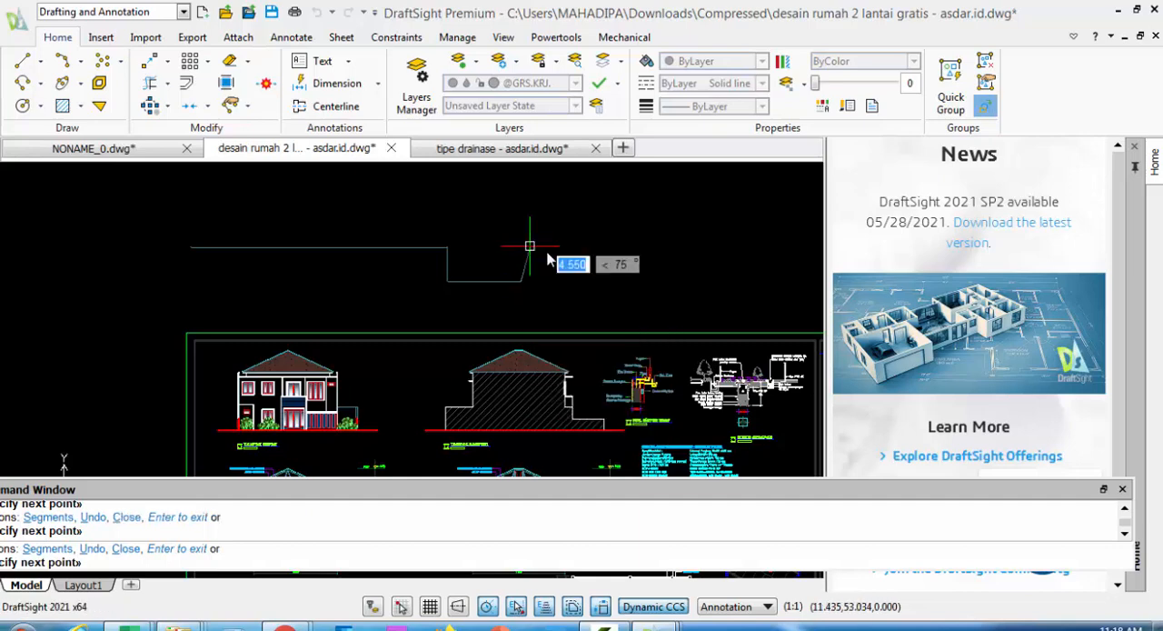
Delete the three connected line segments above the house drawing's frame
left_click(536, 301)
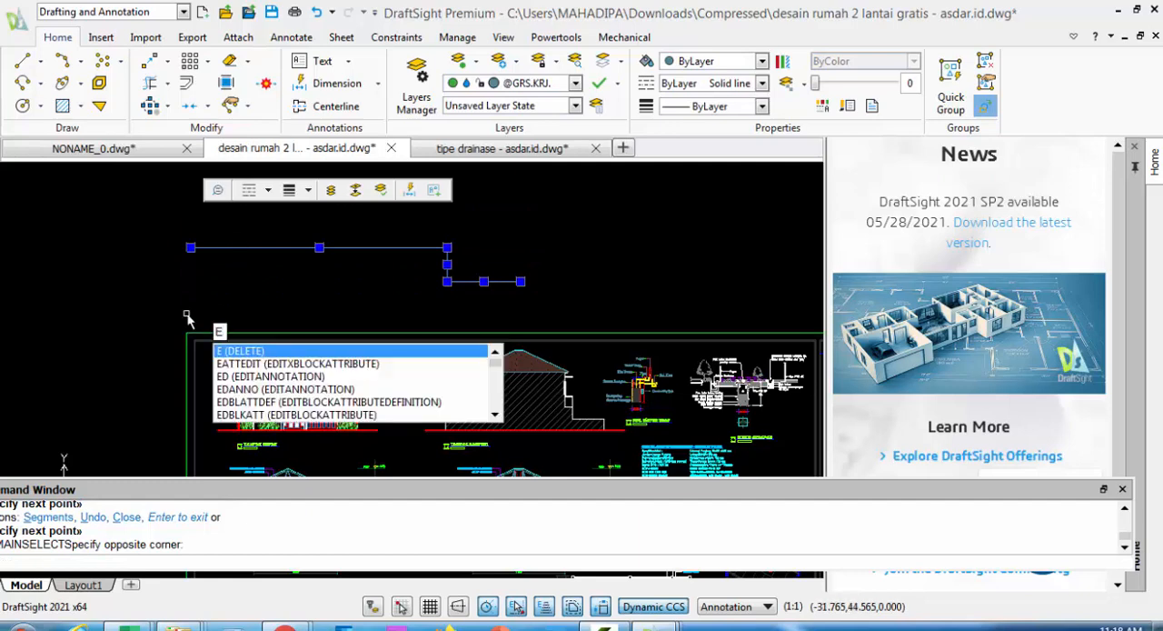
key("Return")
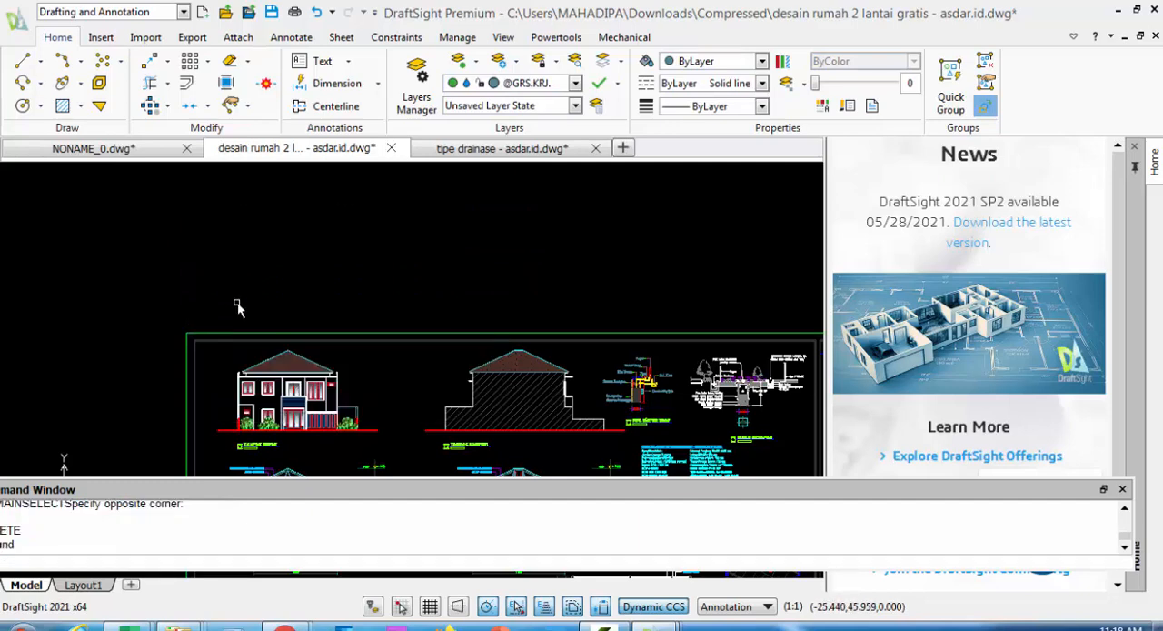
Copy the entire house drawing sheet about 100 units horizontally to the right, using the frame's upper-left corner as the base point
scroll(202, 241, "down", 3)
scroll(201, 241, "down", 3)
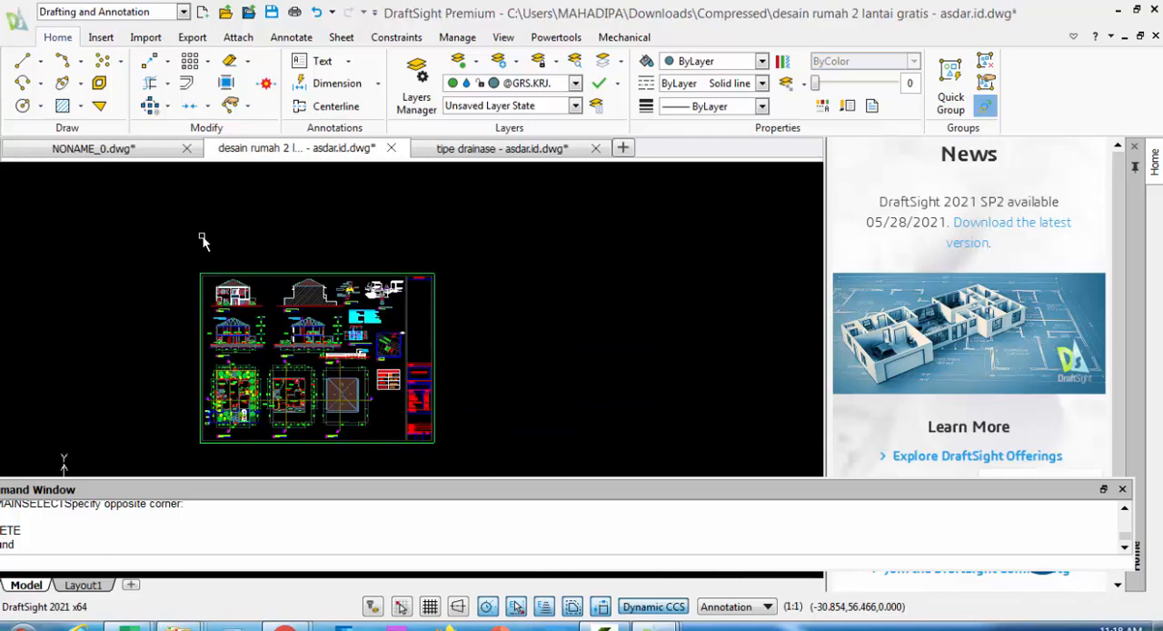
left_click(208, 61)
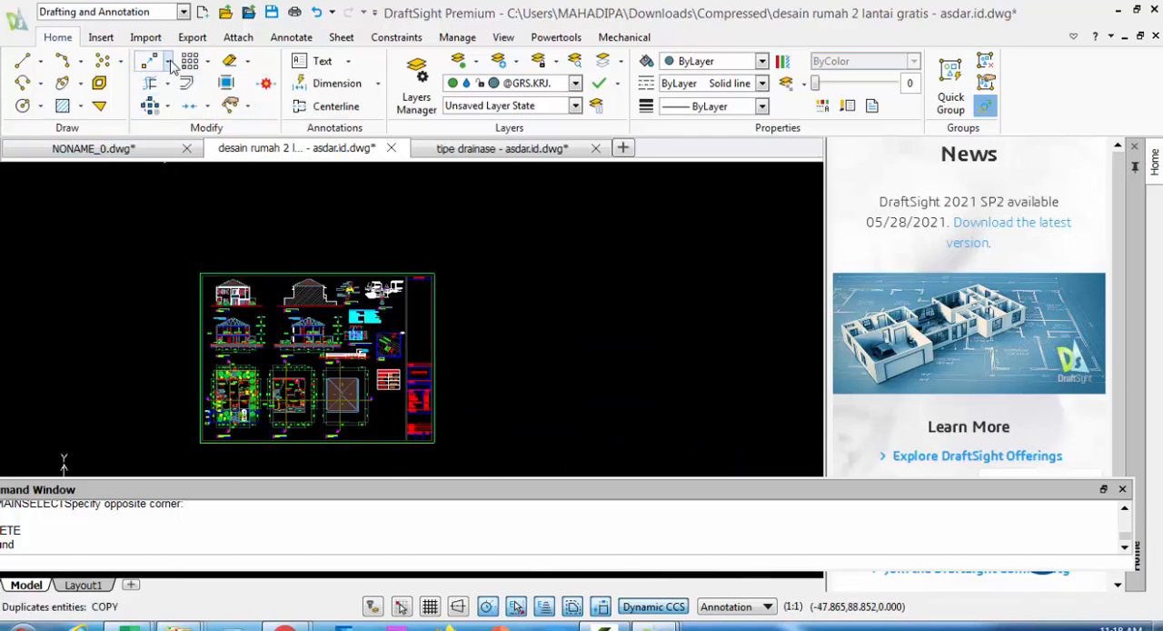
left_click(167, 61)
left_click(169, 86)
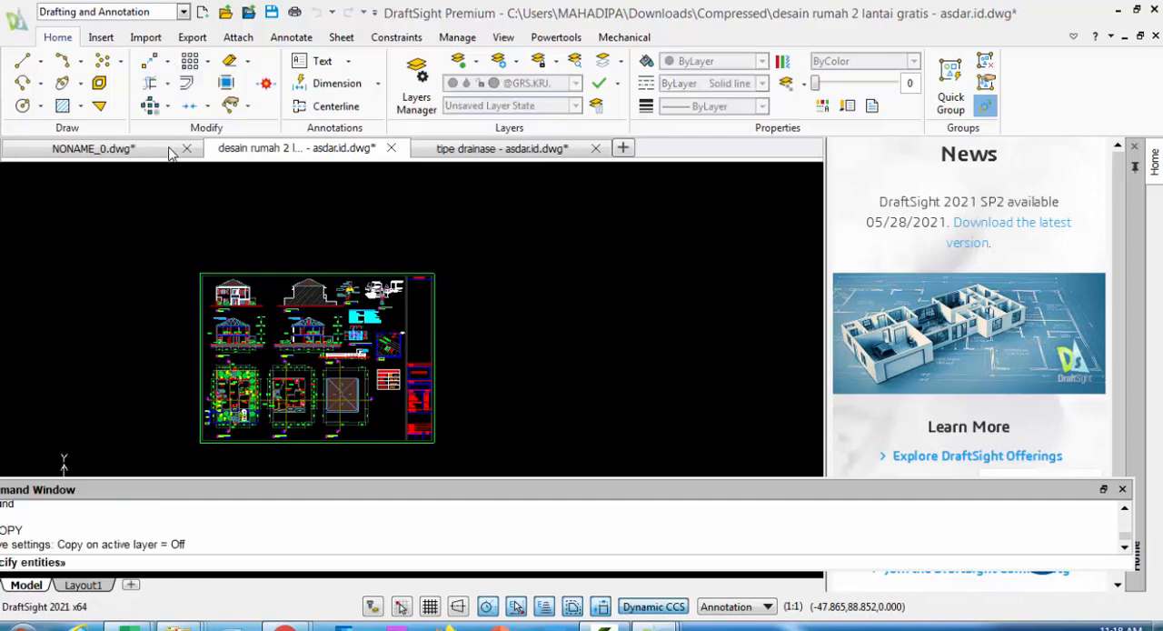
left_click(174, 207)
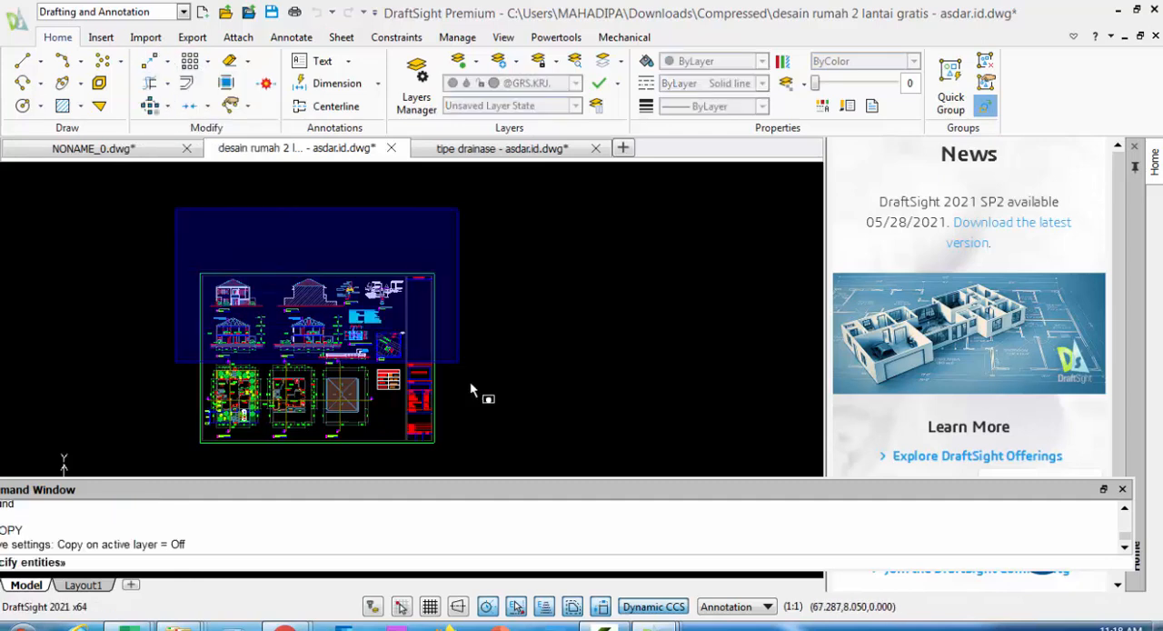
left_click(472, 468)
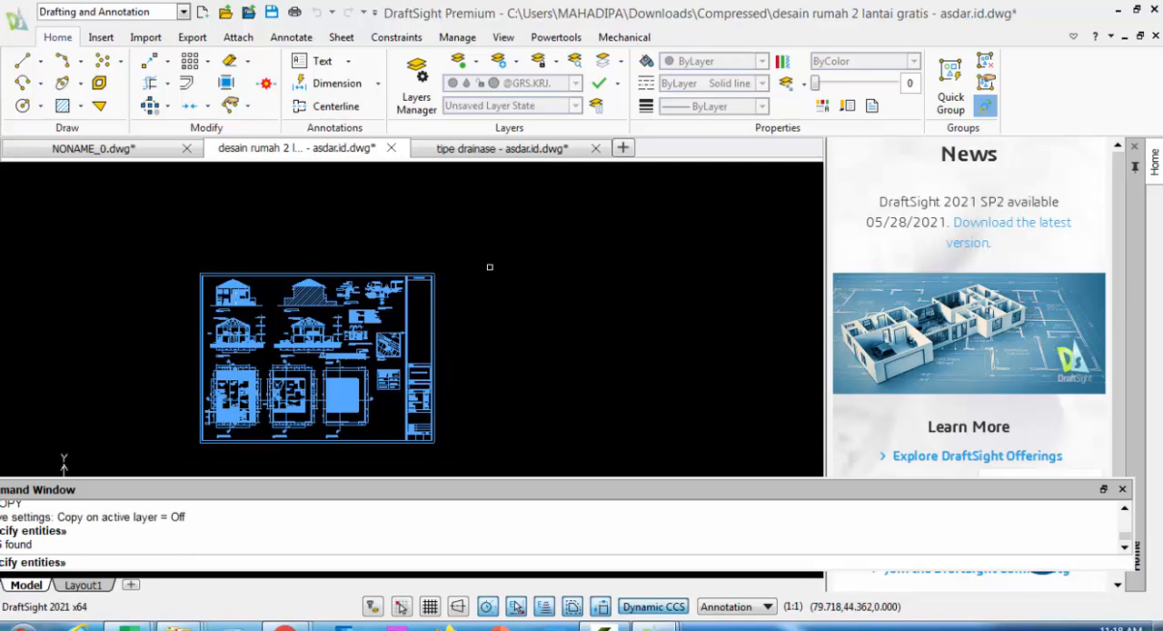
key("Return")
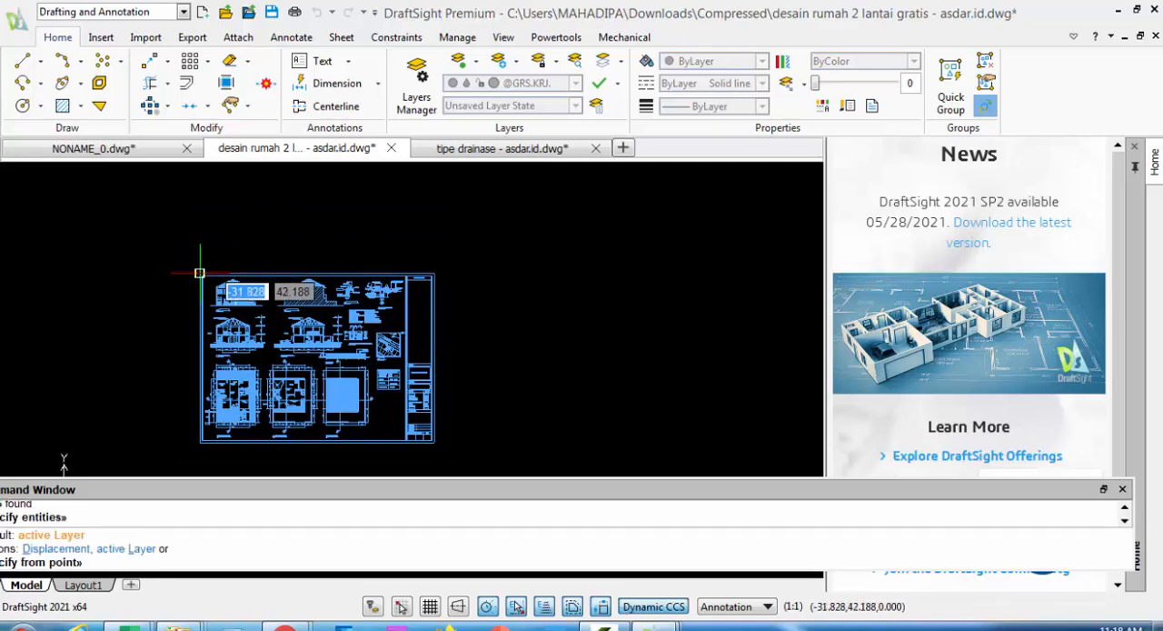
scroll(199, 273, "up", 3)
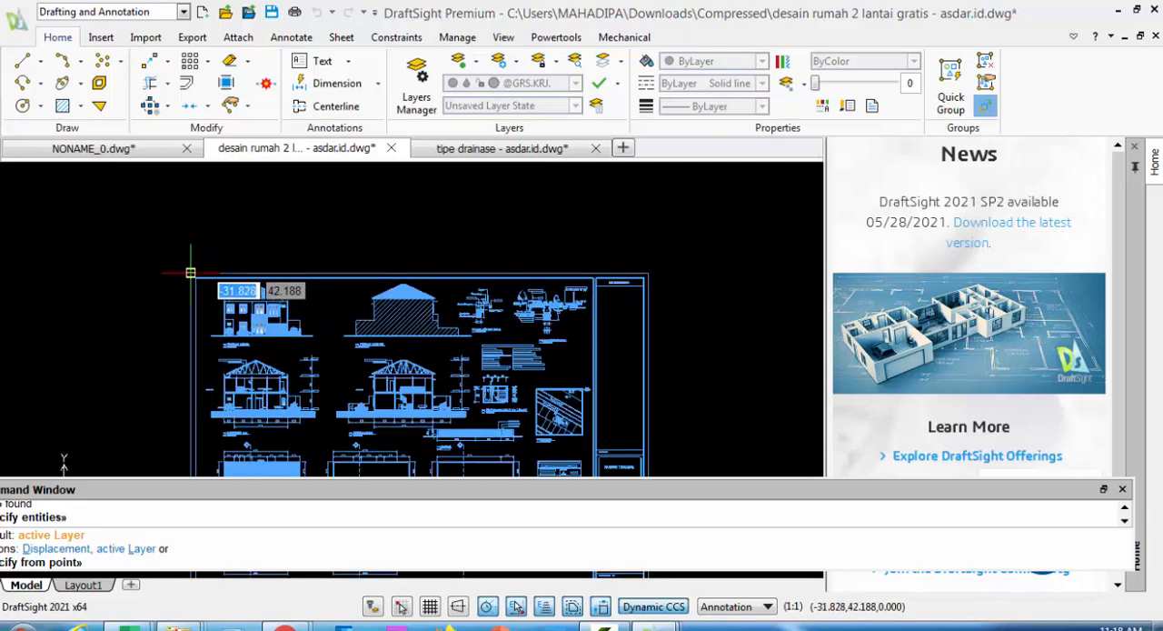
left_click(190, 271)
scroll(63, 224, "down", 2)
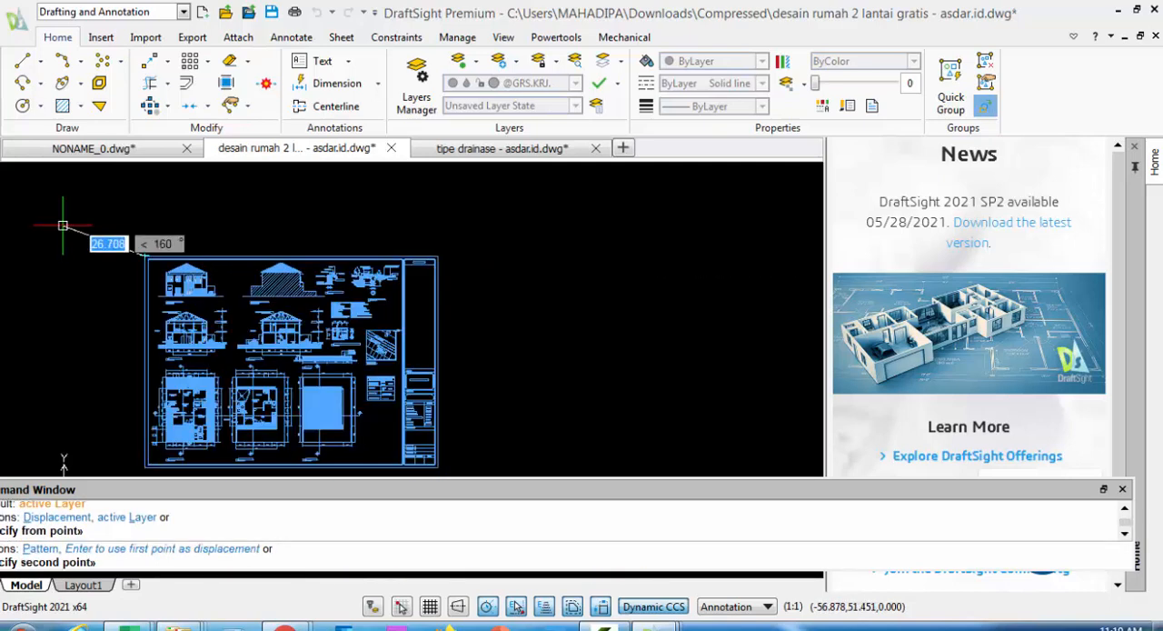
scroll(63, 224, "down", 1)
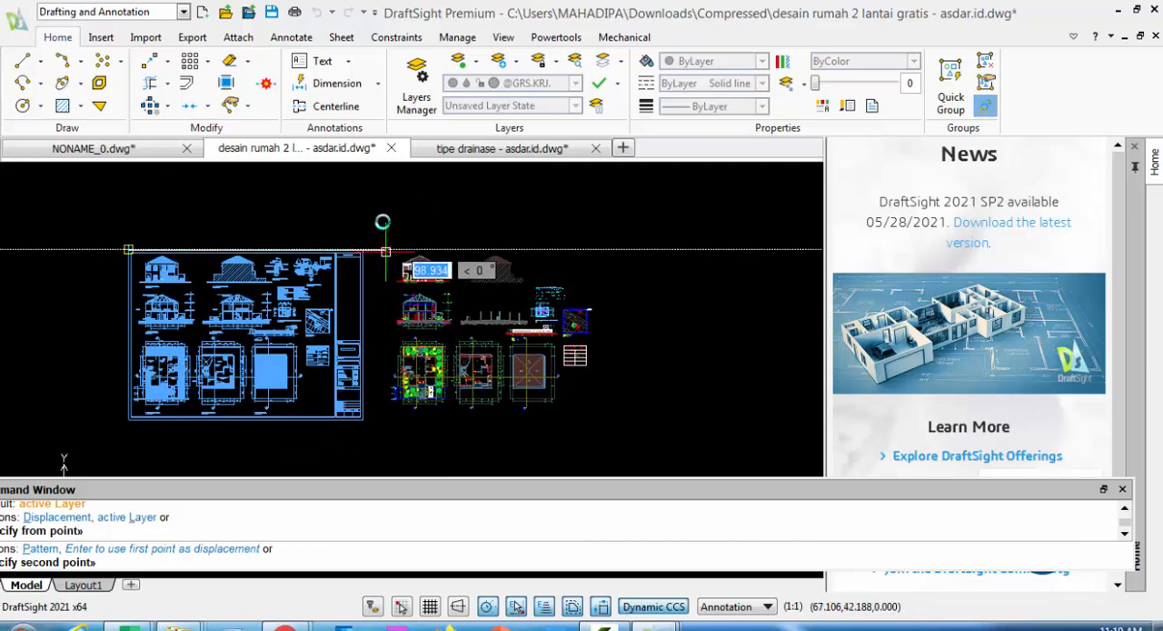
left_click(385, 250)
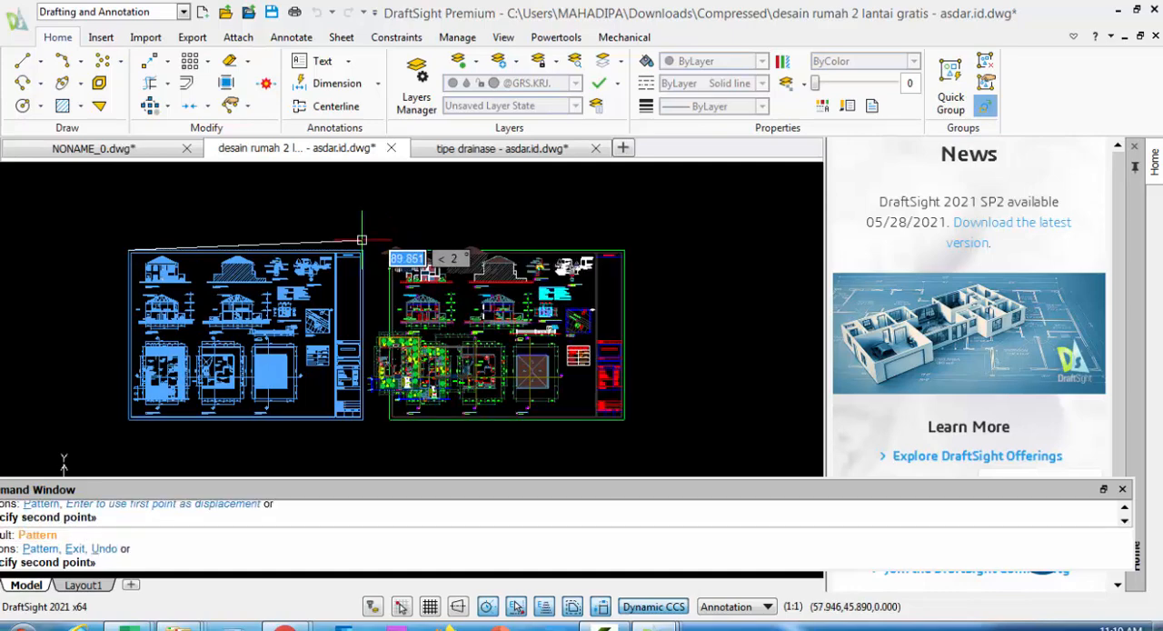
right_click(401, 204)
left_click(434, 222)
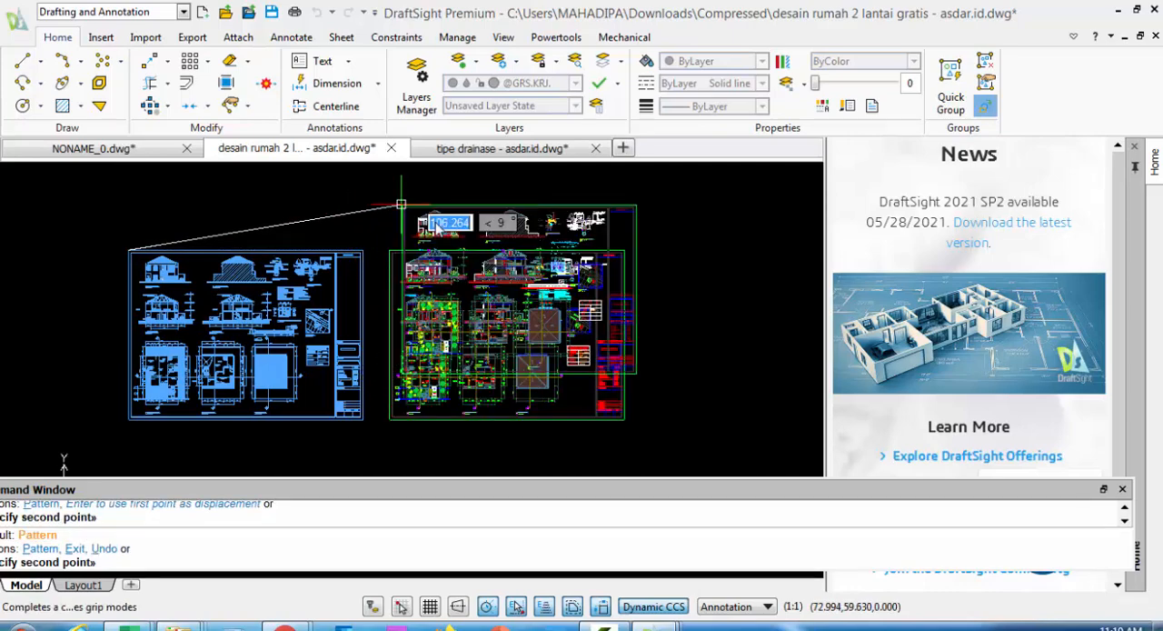
Examine the foundation and dimensions of section Potongan A-A on the copied sheet and select the 350 dimension beneath it
scroll(437, 286, "up", 1)
scroll(435, 305, "up", 6)
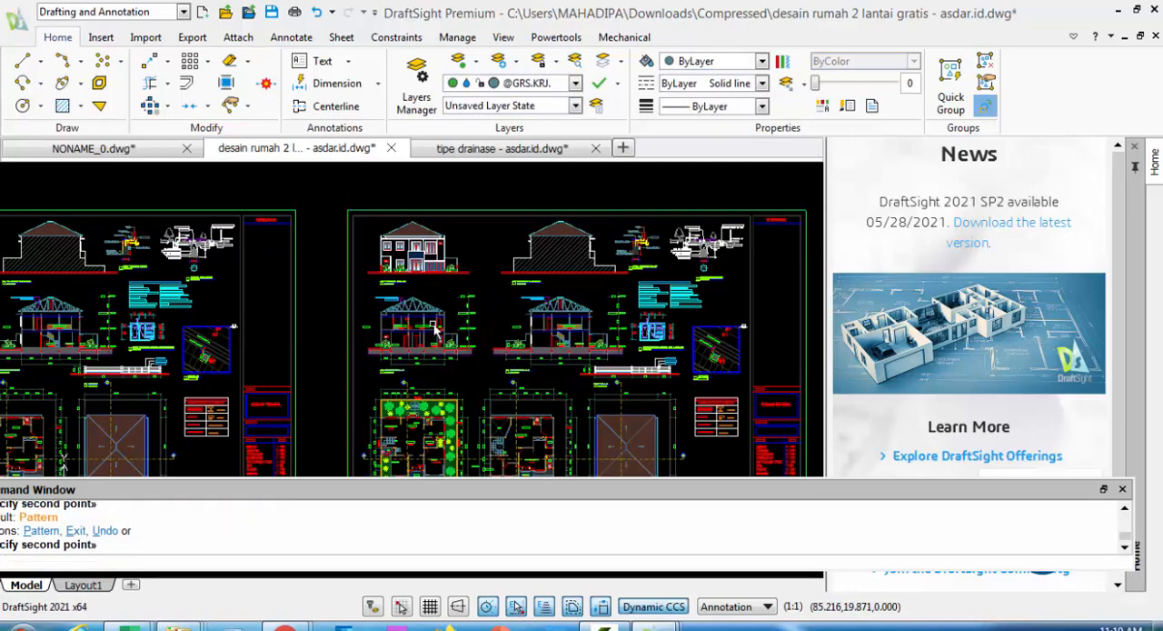
mouse_move(477, 333)
middle_mouse_down()
mouse_move(536, 231)
mouse_move(586, 185)
middle_mouse_up()
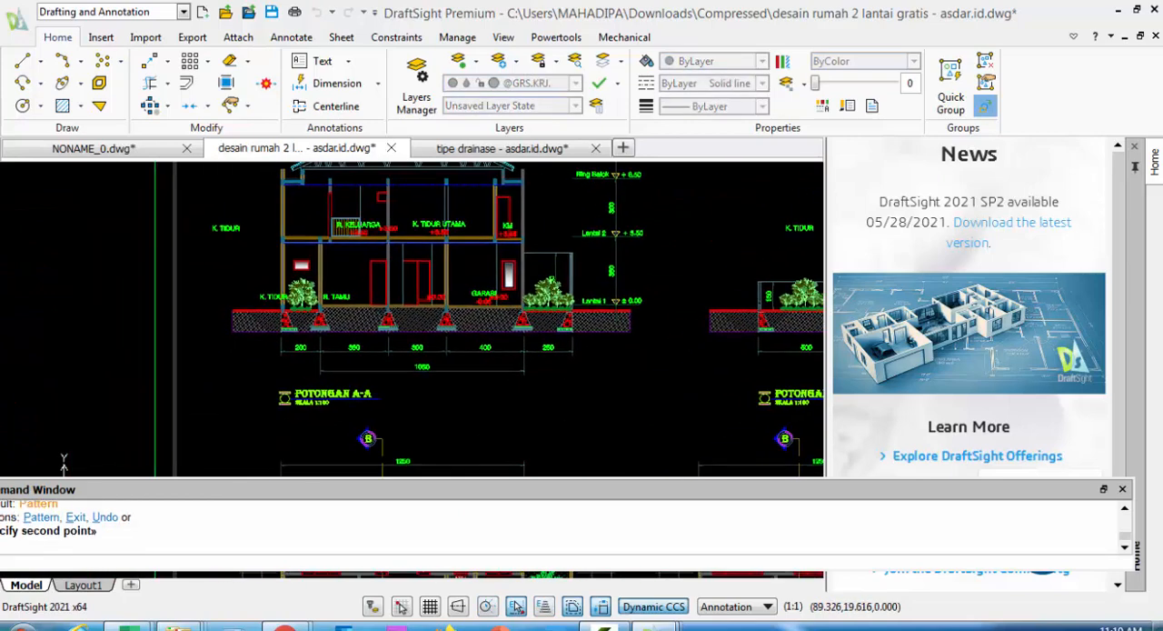
scroll(310, 367, "up", 5)
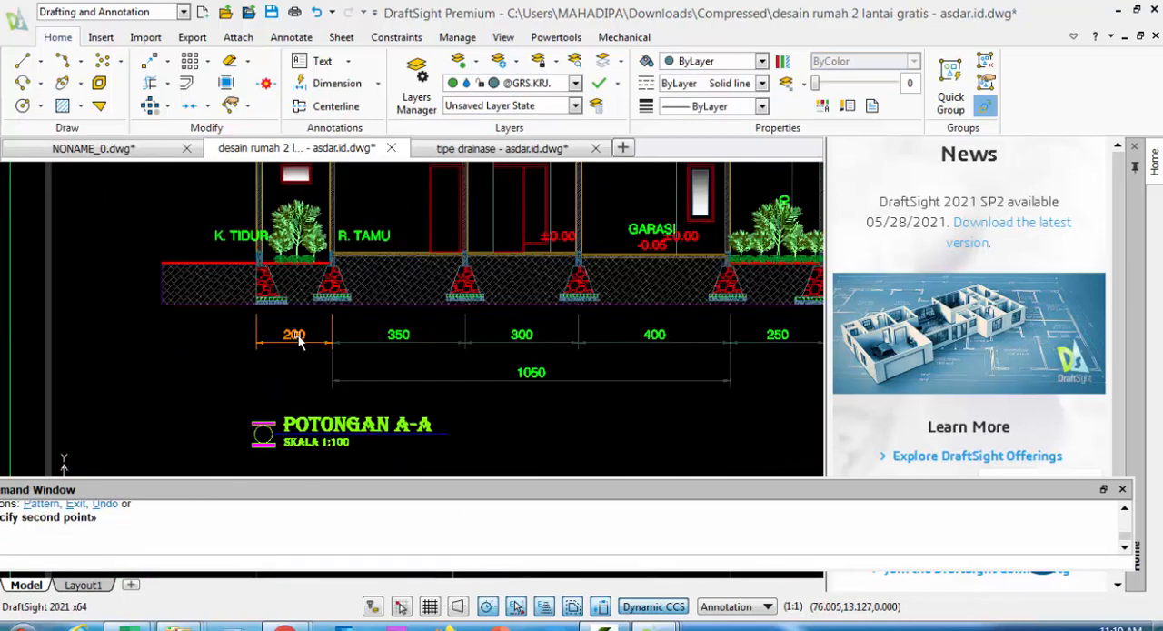
left_click(366, 88)
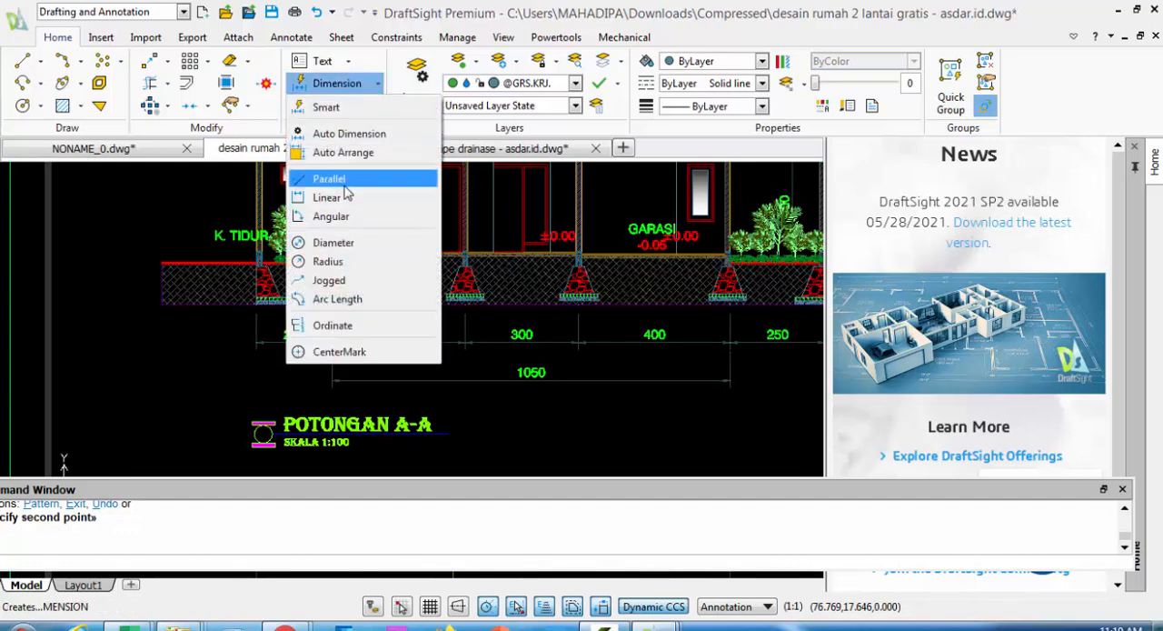
left_click(208, 377)
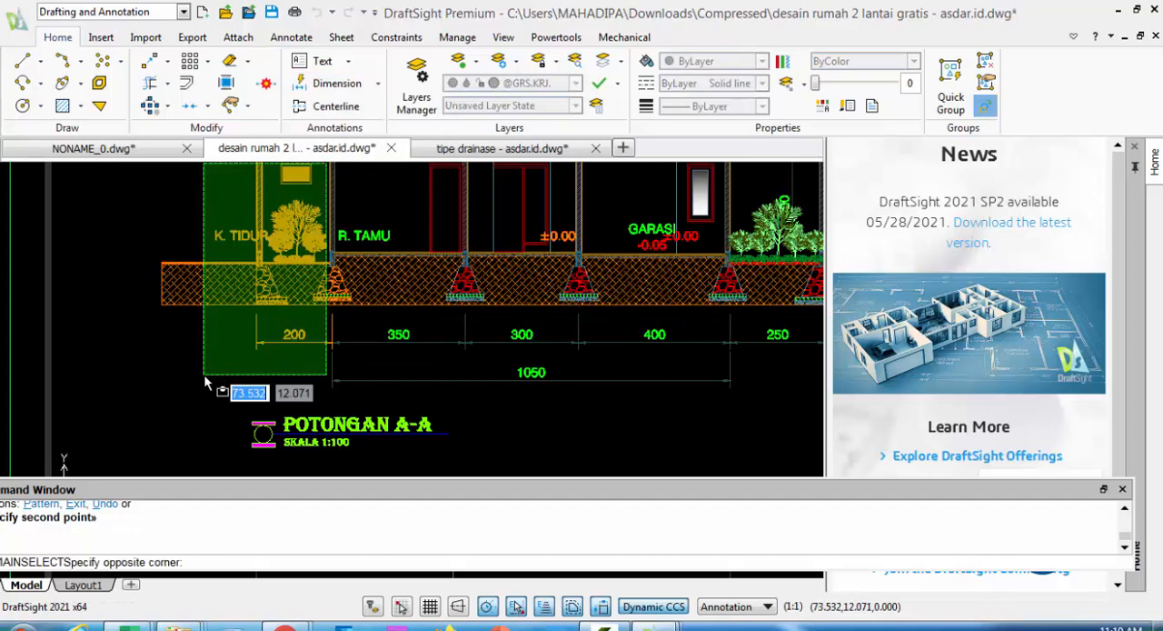
left_click(234, 358)
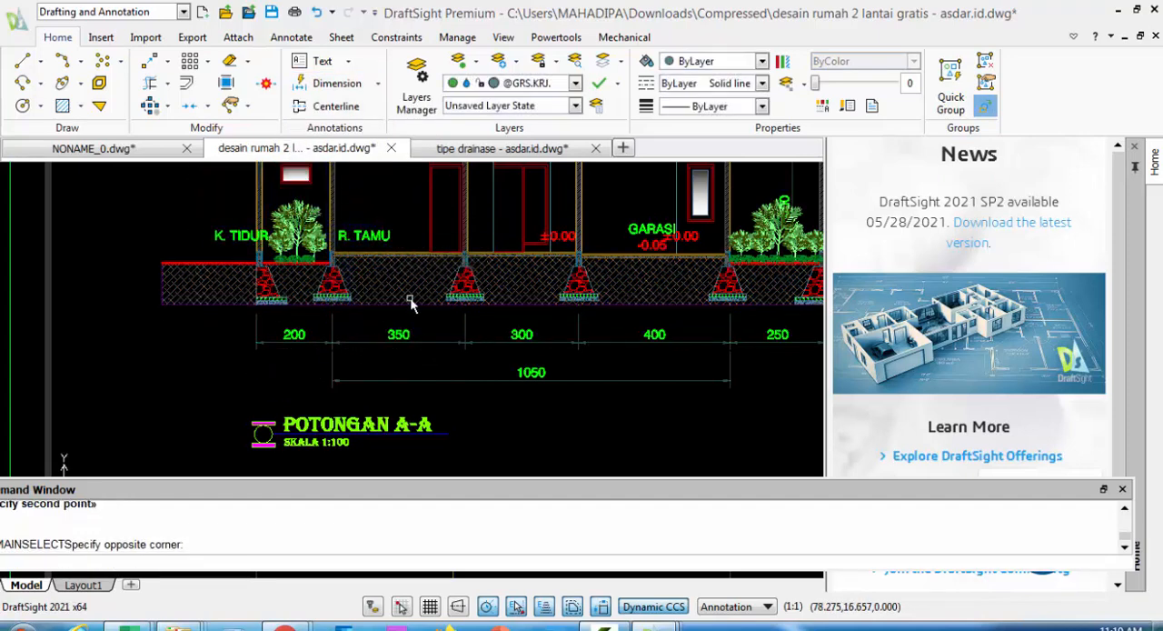
left_click(408, 348)
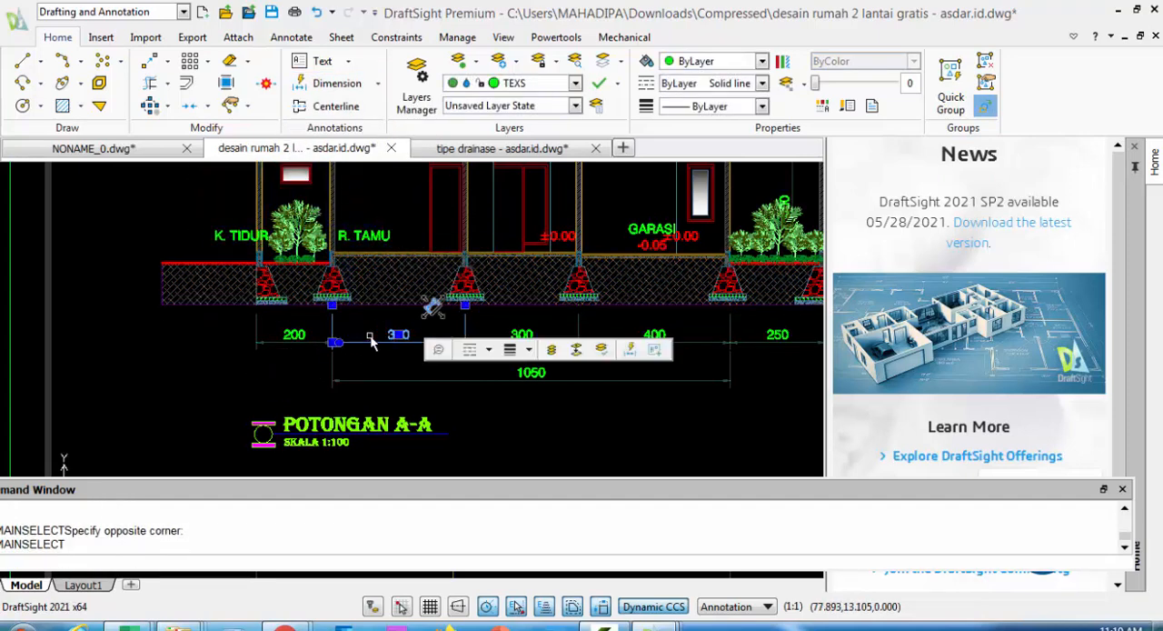
Look over the copied and original house sheets, comparing their elevations, sections, floor plans and roof plan
scroll(602, 389, "down", 4)
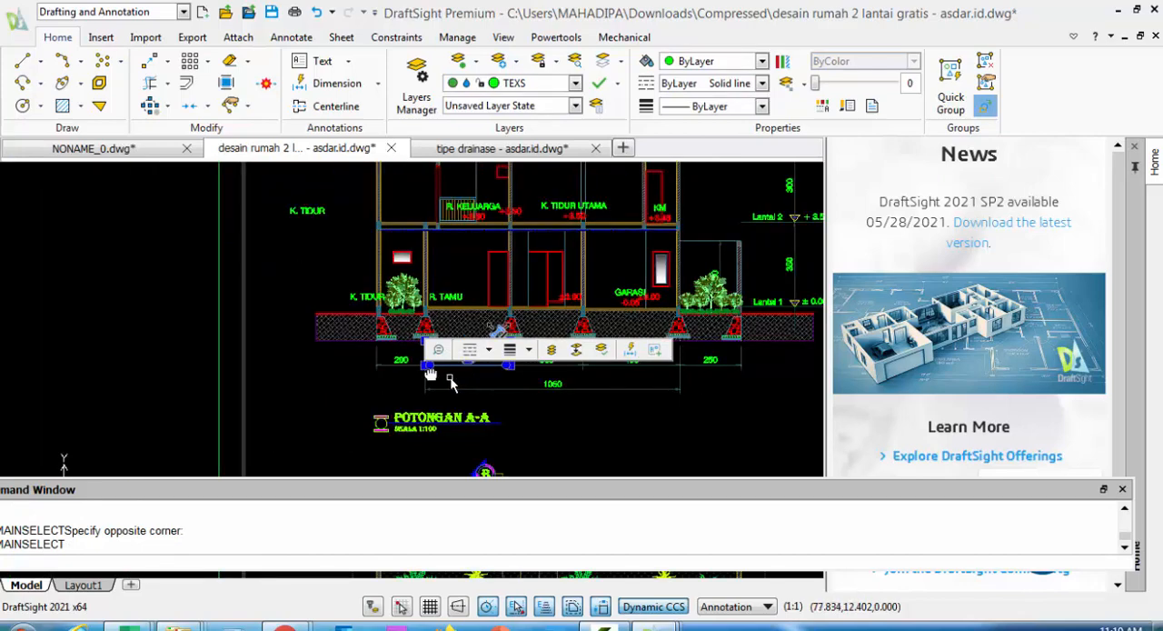
scroll(272, 359, "down", 3)
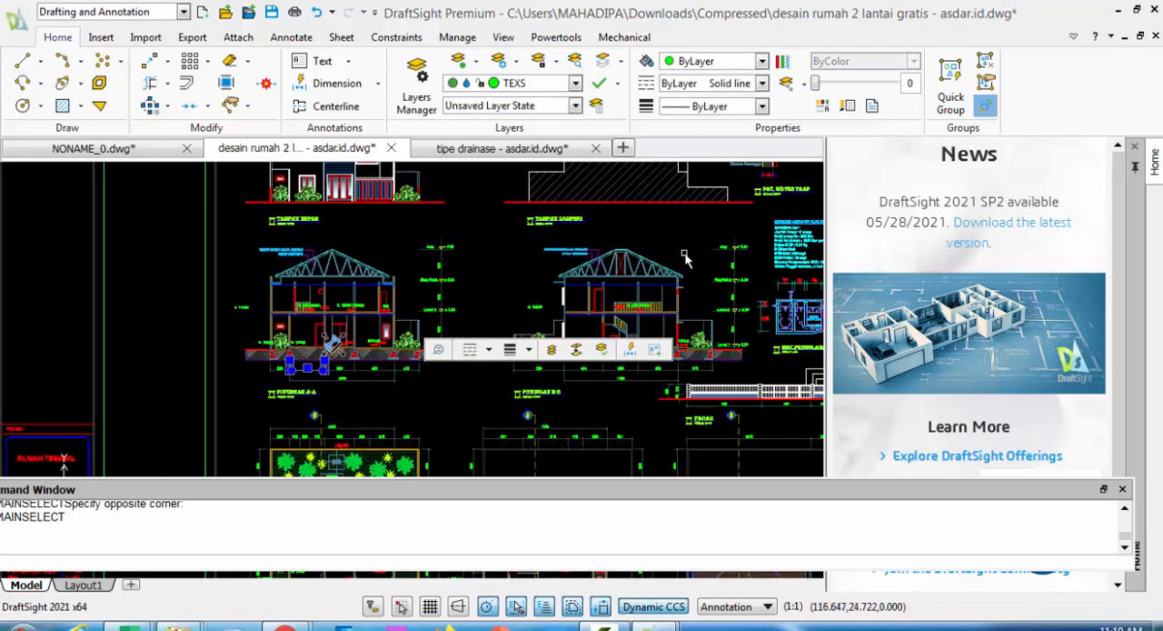
middle_click_drag(686, 259, 122, 377)
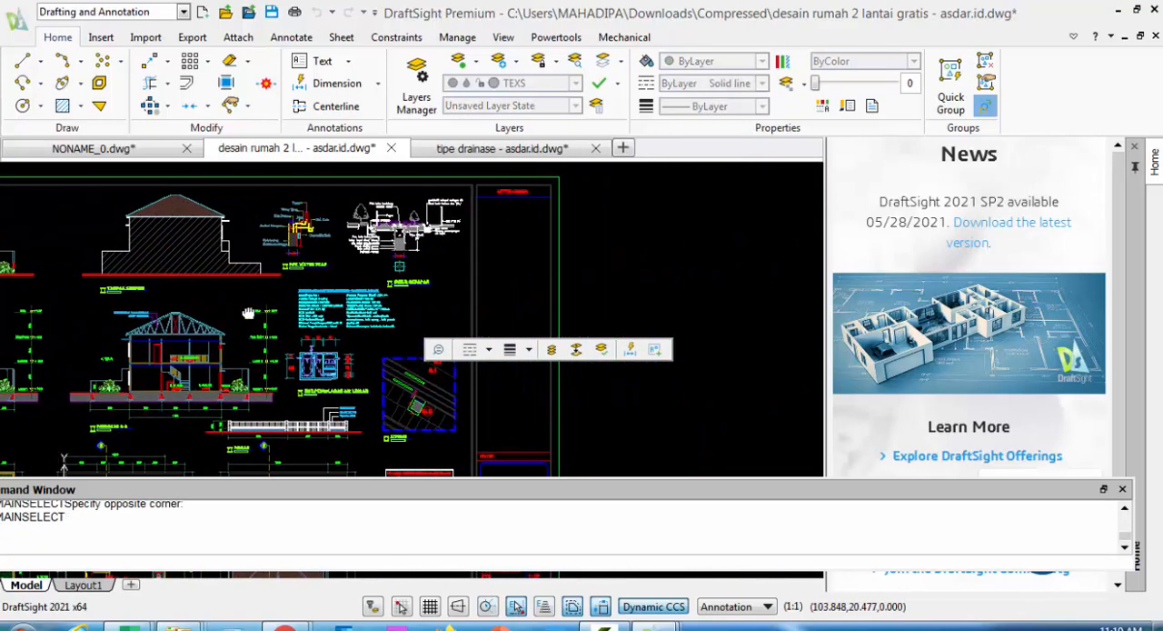
mouse_move(248, 313)
middle_mouse_down()
mouse_move(601, 433)
mouse_move(654, 522)
middle_mouse_up()
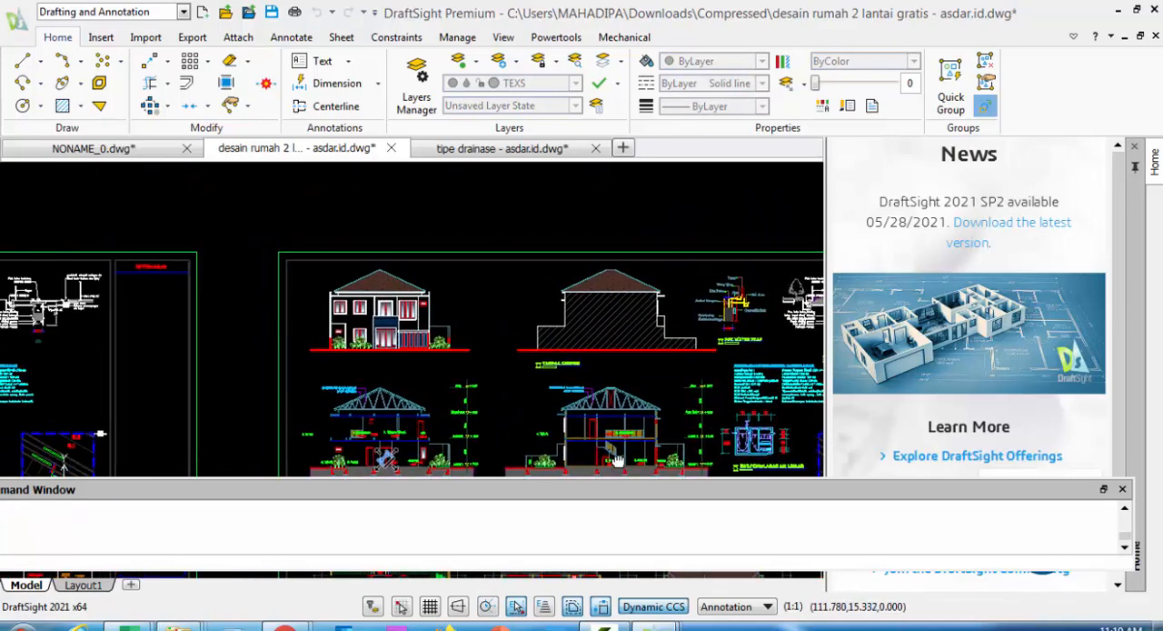
left_click(250, 108)
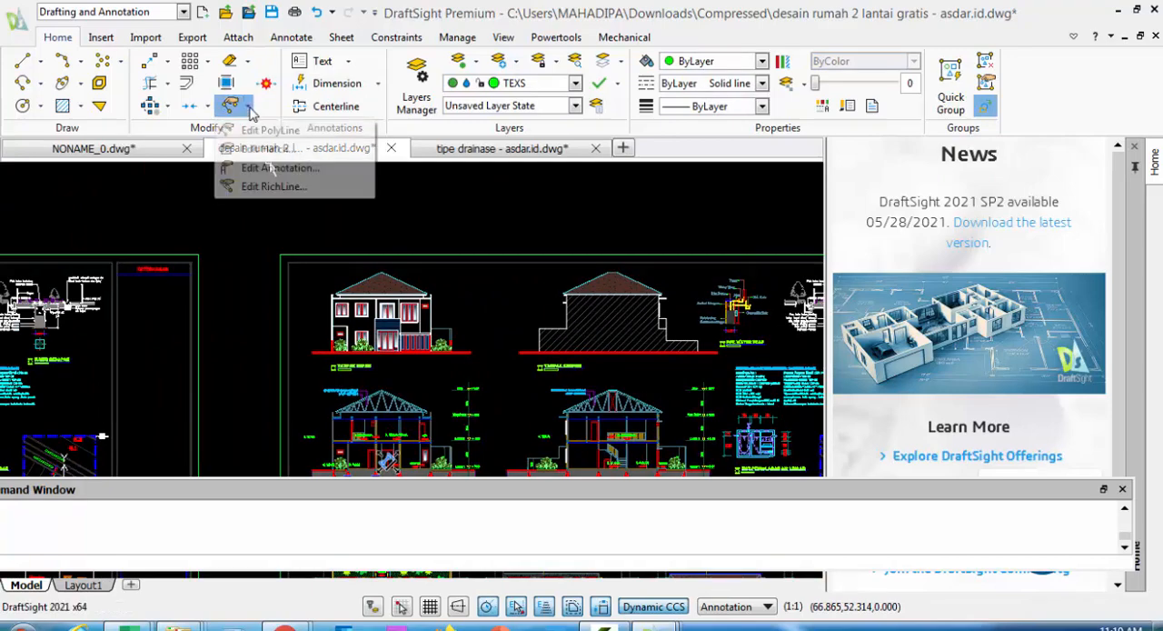
left_click(267, 173)
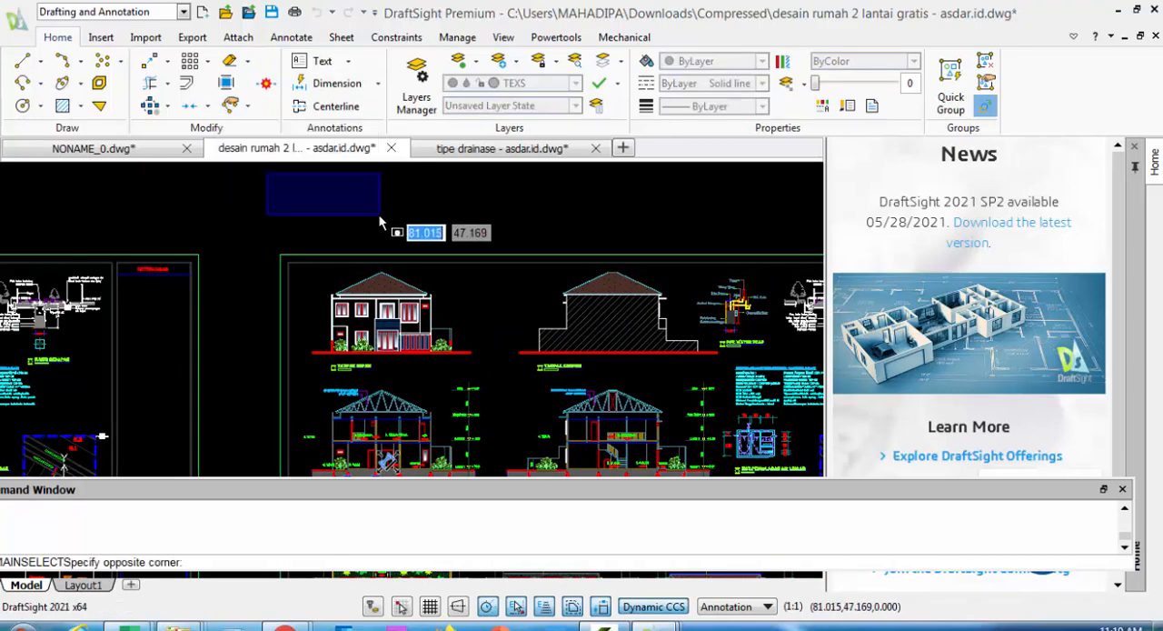
left_click(380, 221)
scroll(318, 204, "down", 3)
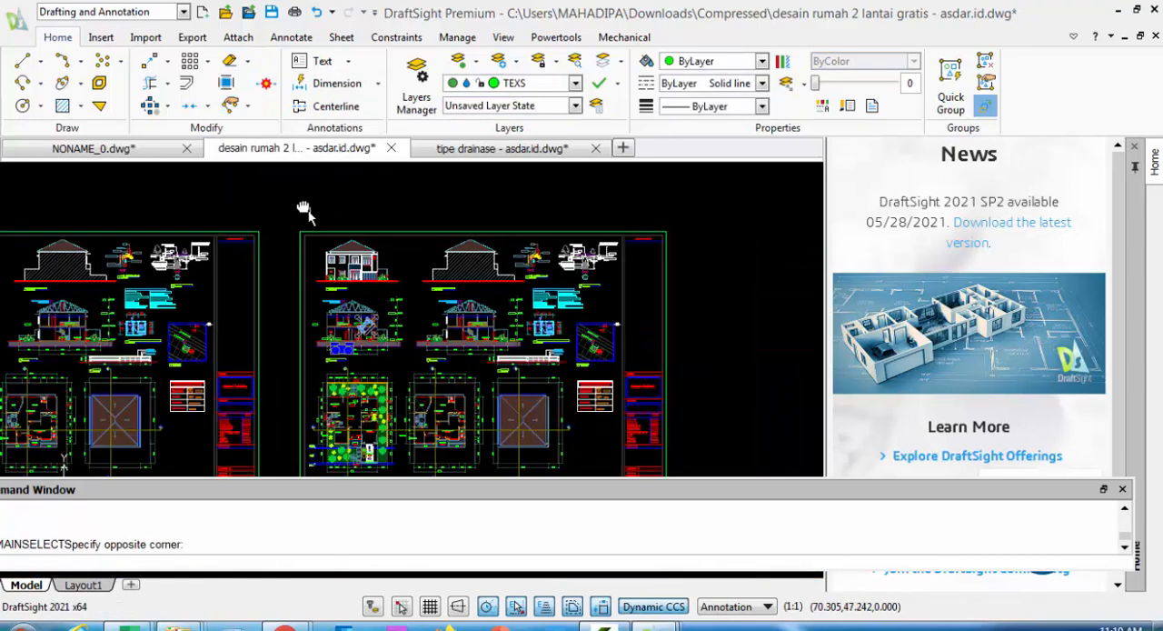
middle_click_drag(304, 210, 308, 166)
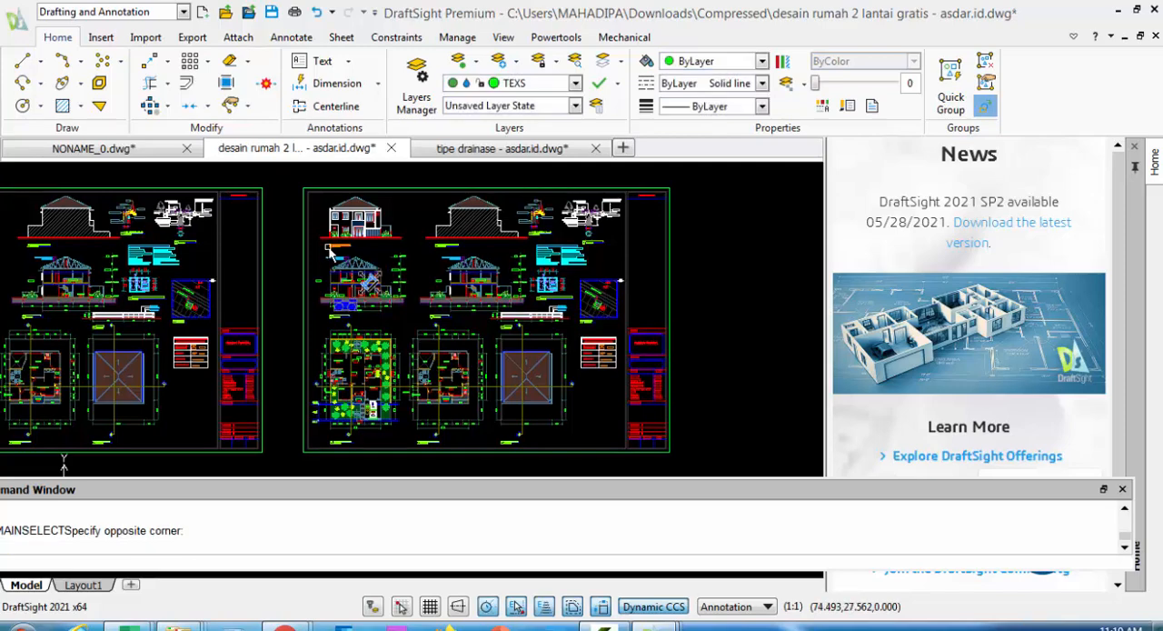
middle_click_drag(193, 314, 466, 322)
left_click(146, 170)
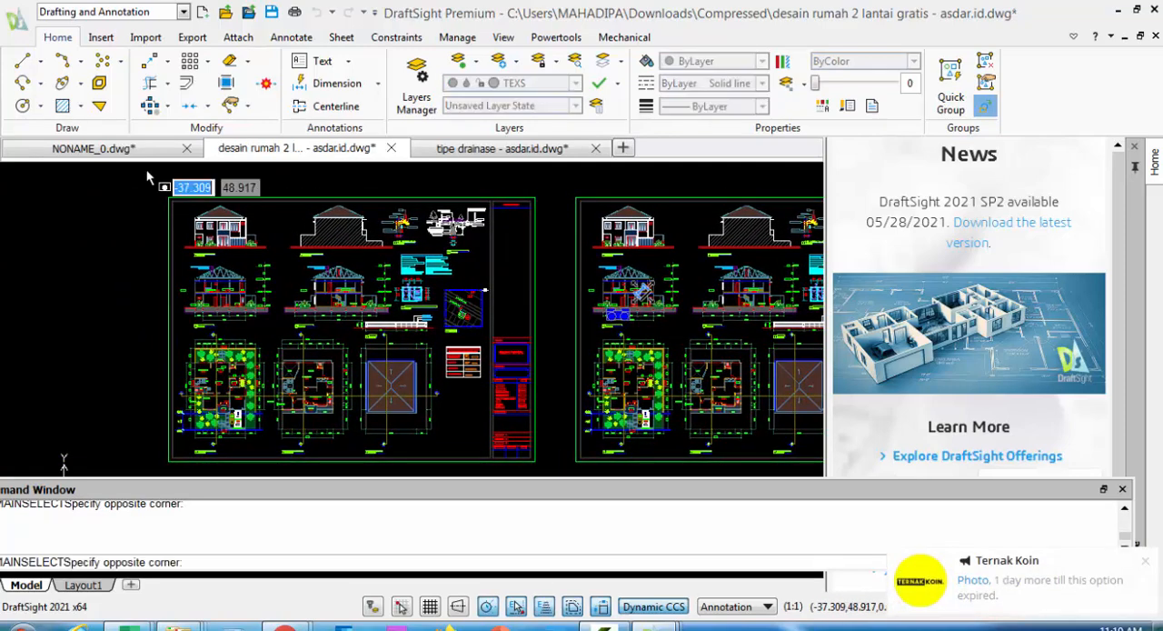
left_click(124, 234)
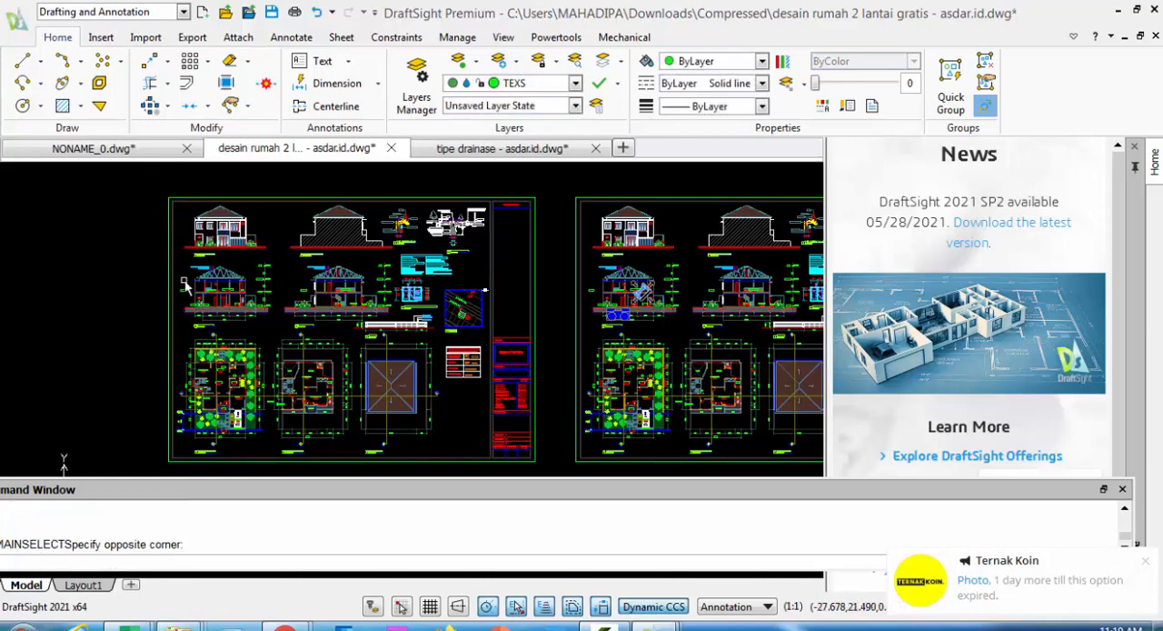
scroll(434, 388, "up", 1)
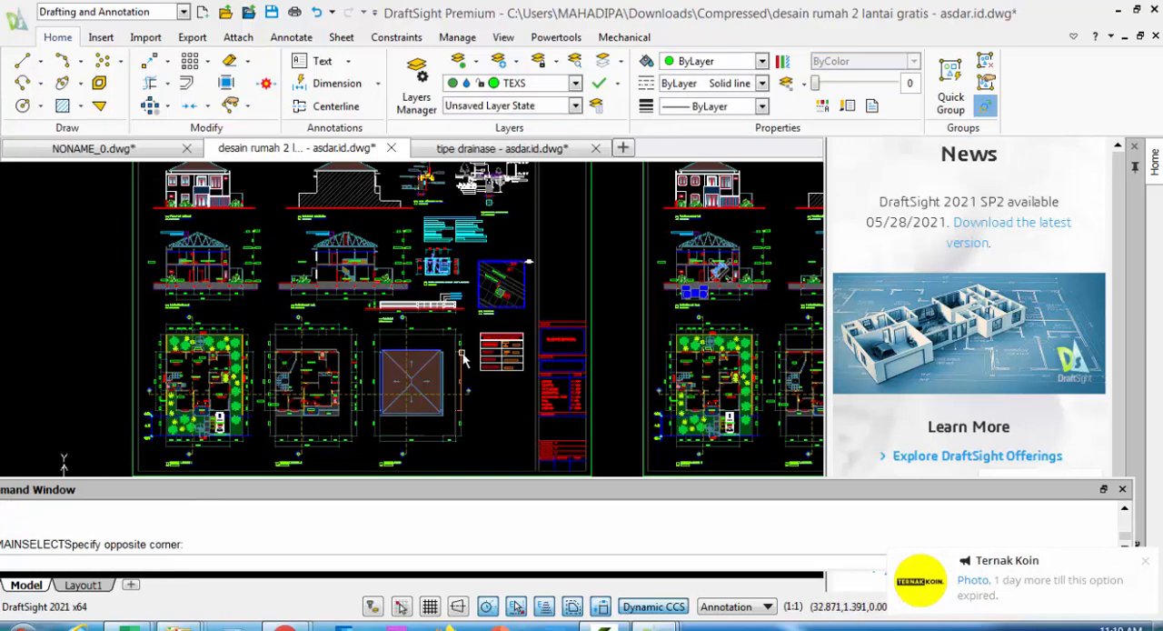
middle_click_drag(433, 388, 272, 399)
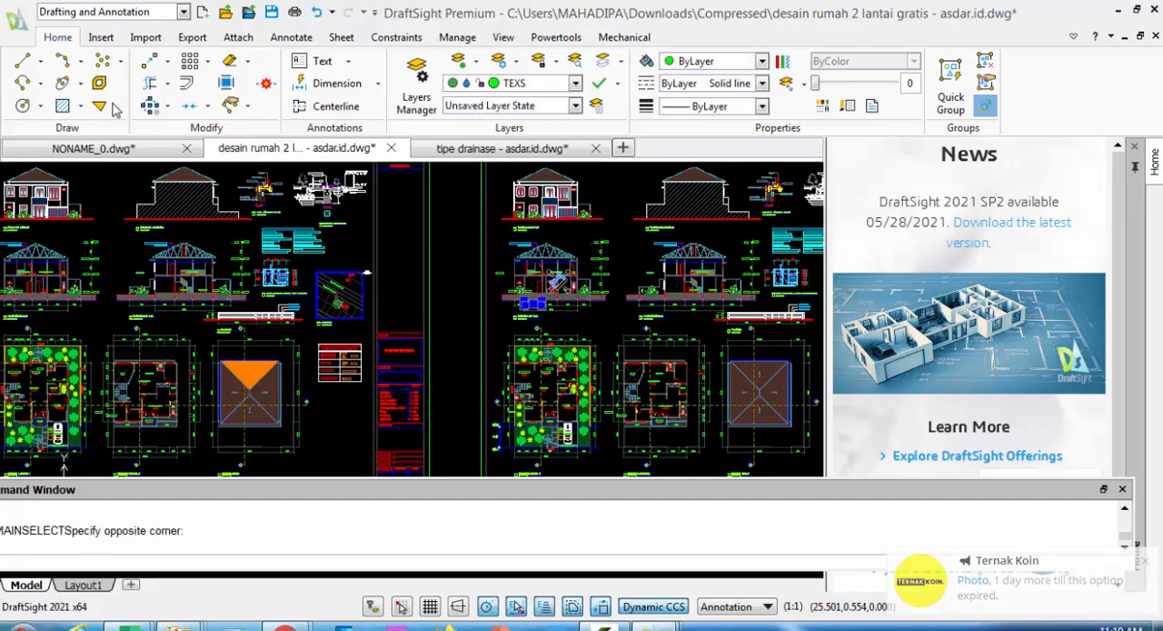
Switch the workspace to 3D Modeling and display its 2D drafting tools
left_click(185, 15)
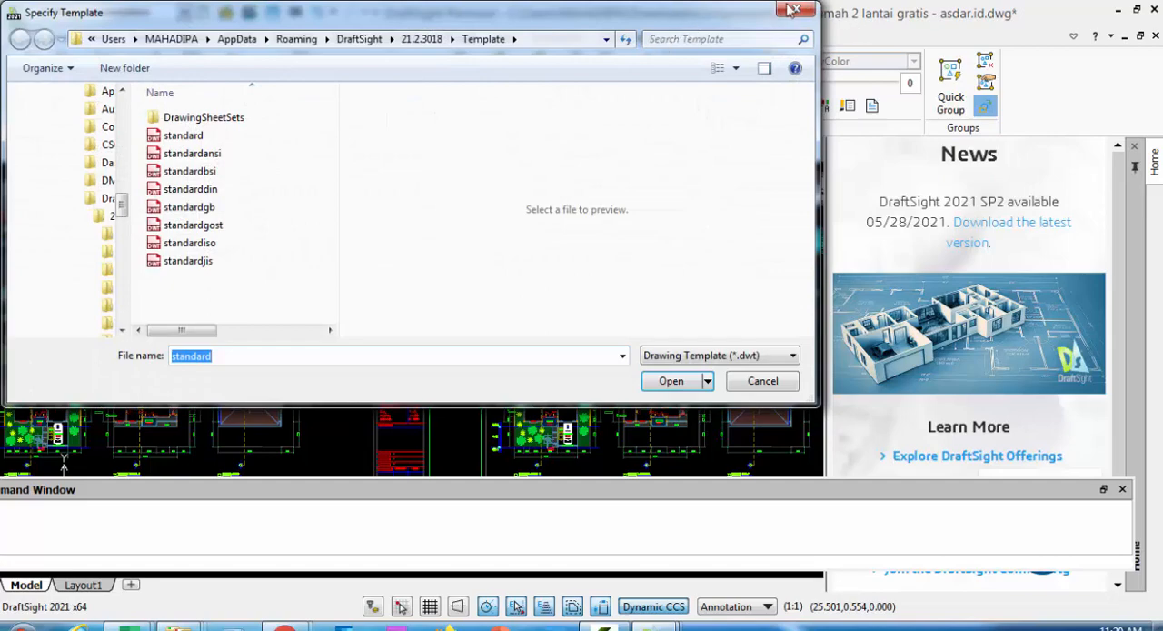
left_click(792, 9)
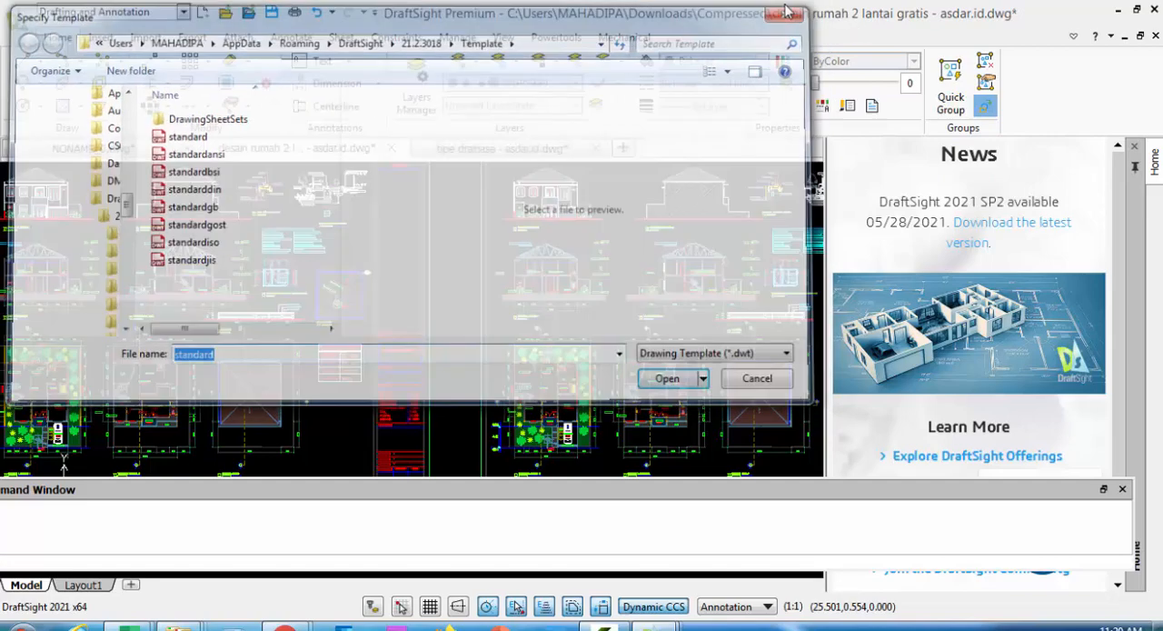
left_click(183, 12)
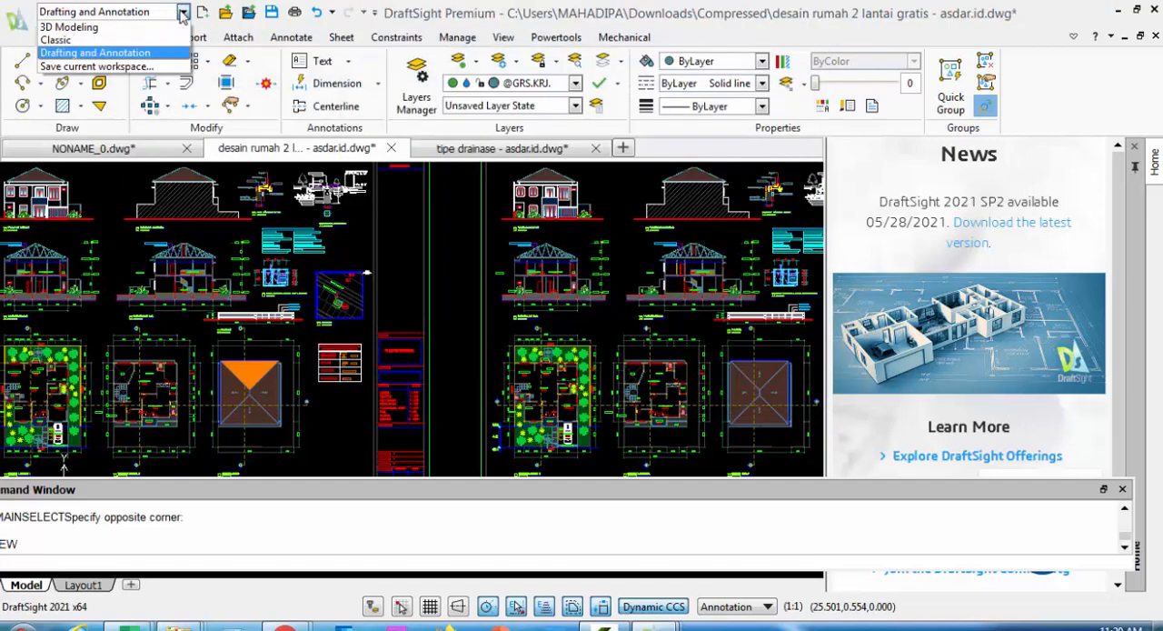
left_click(70, 29)
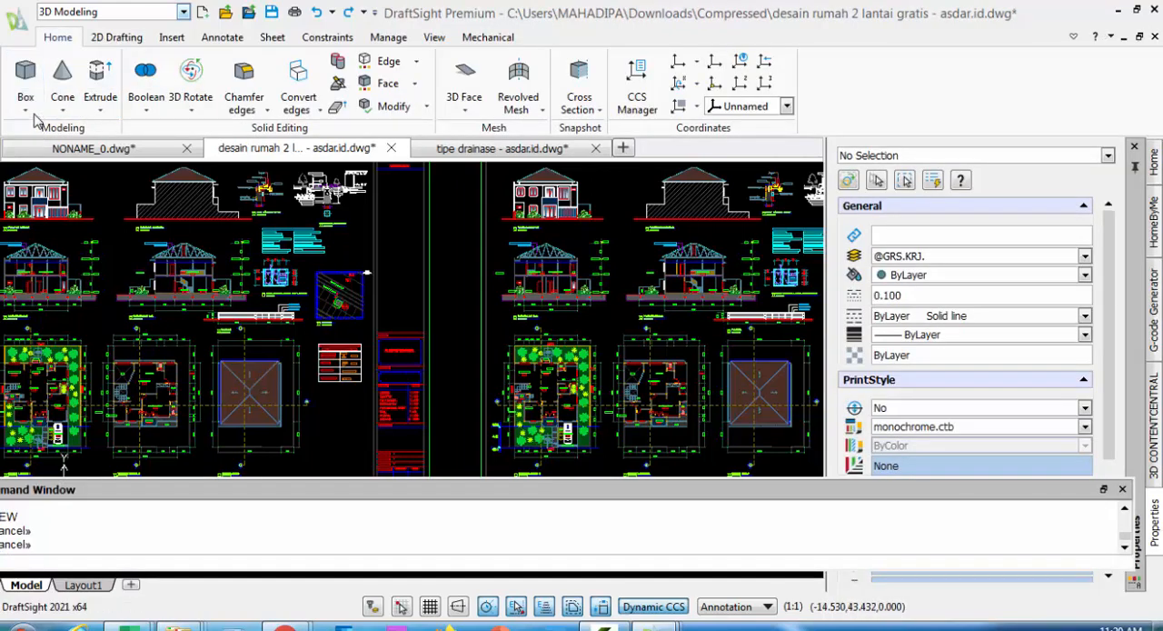
left_click(112, 40)
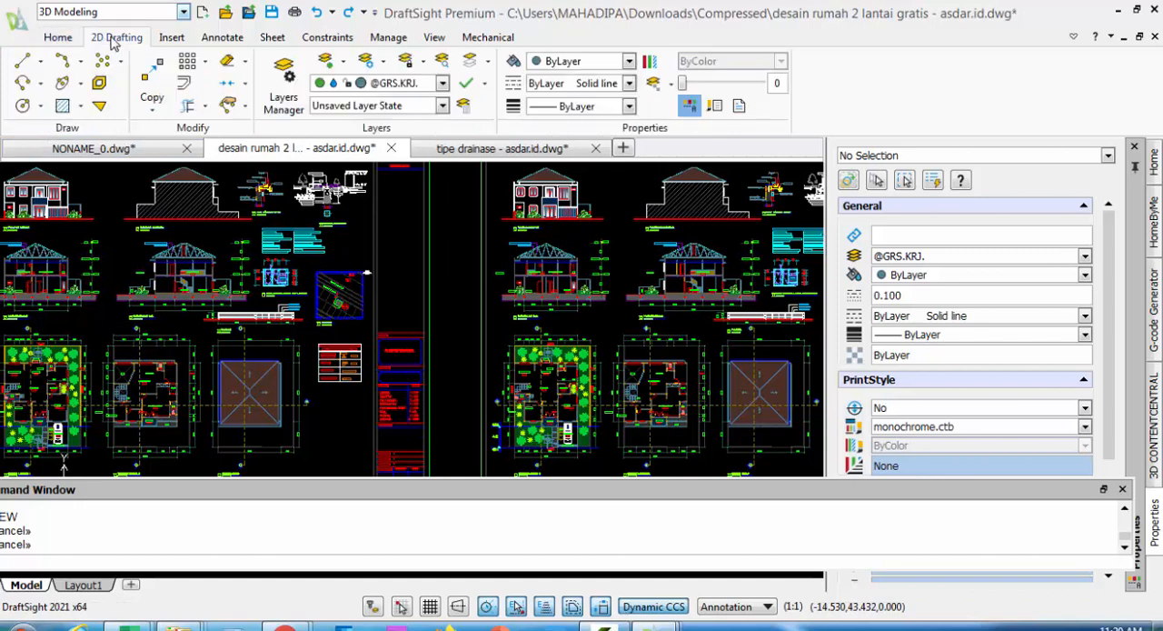
Display the 3D Modeling workspace's solid and mesh tools and switch the workspace to Drafting and Annotation
left_click(60, 42)
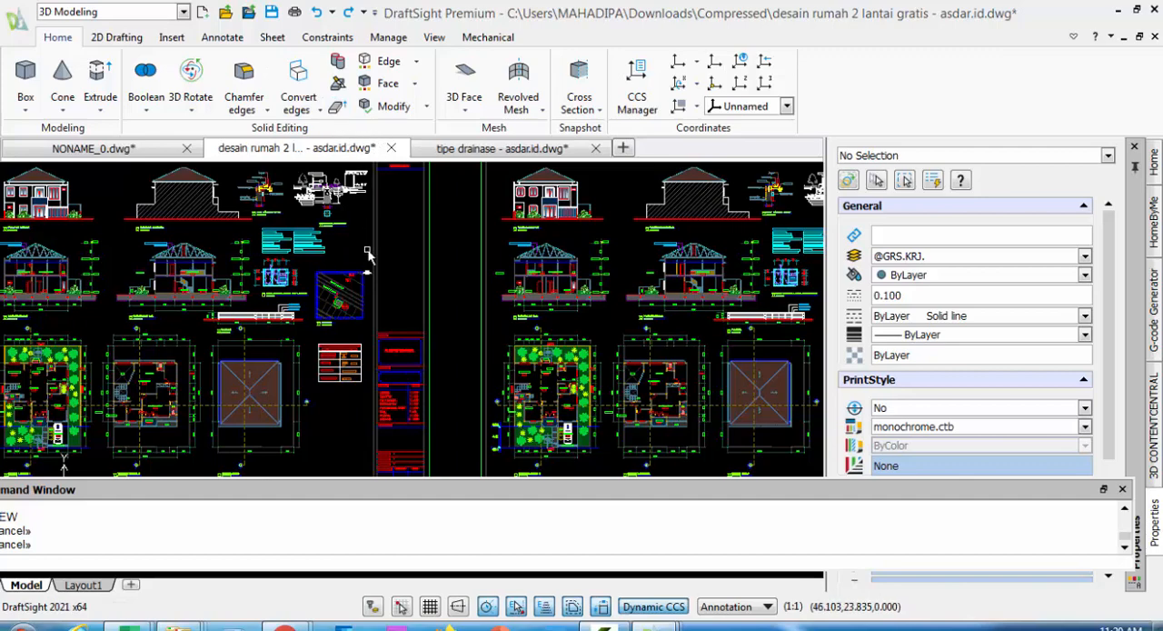
scroll(368, 259, "down", 2)
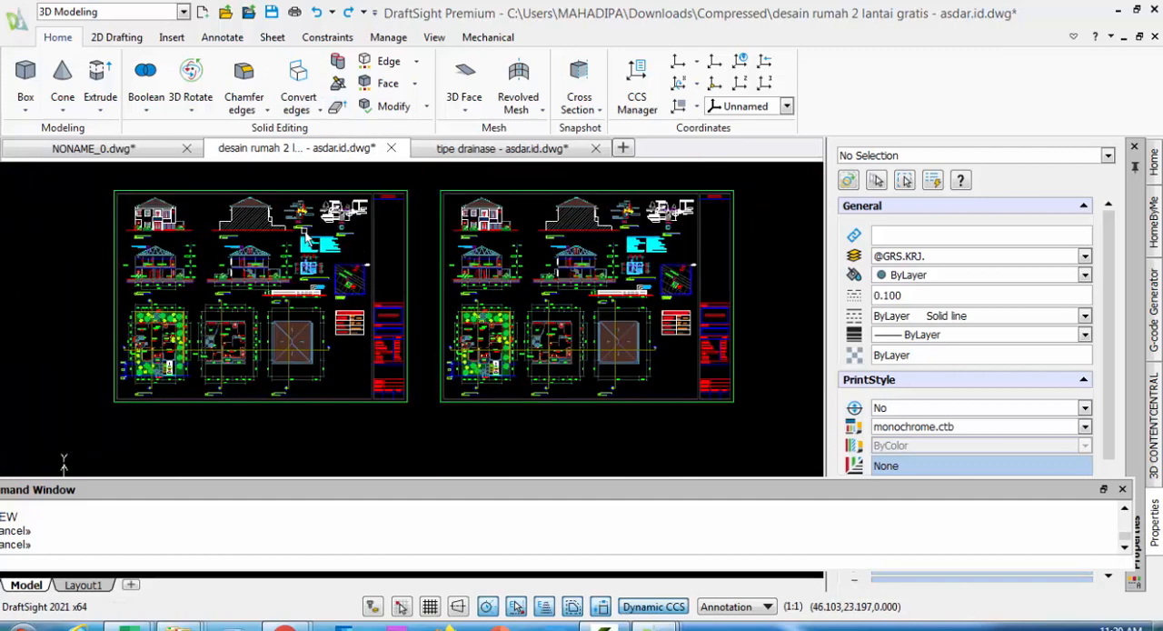
left_click(183, 12)
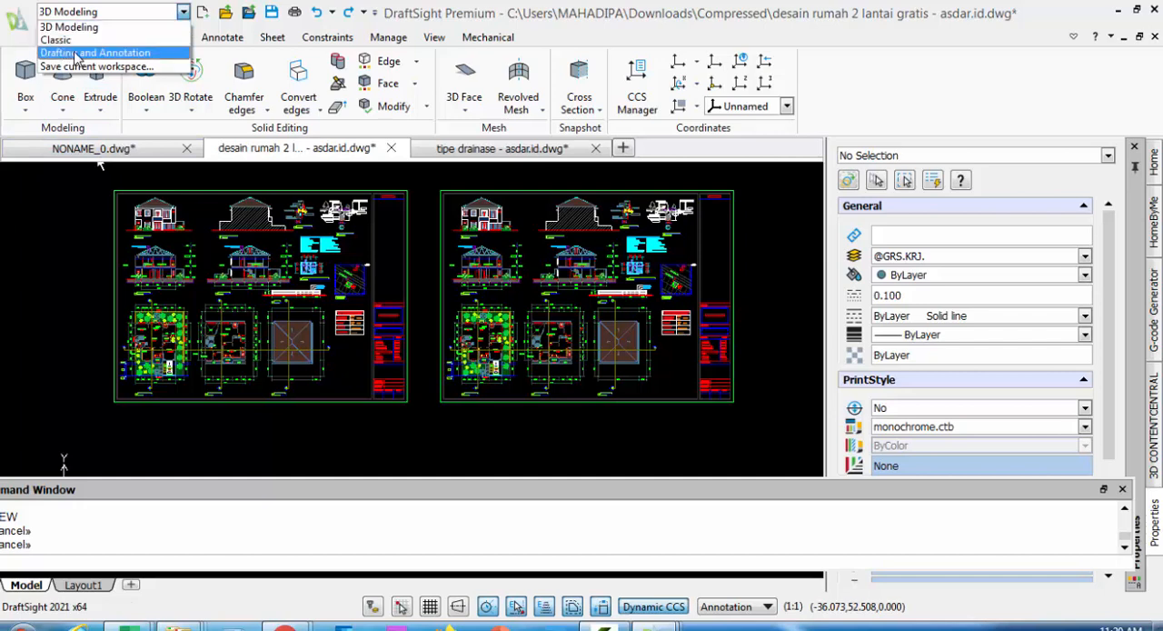
left_click(78, 54)
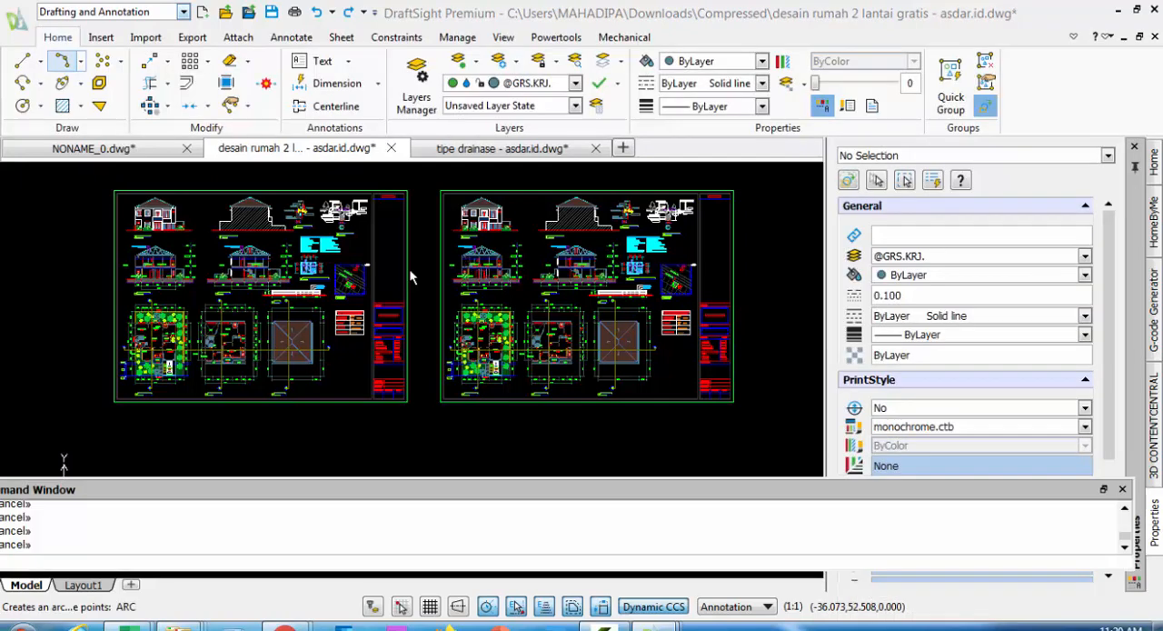
middle_click_drag(480, 244, 486, 281)
scroll(434, 277, "up", 1)
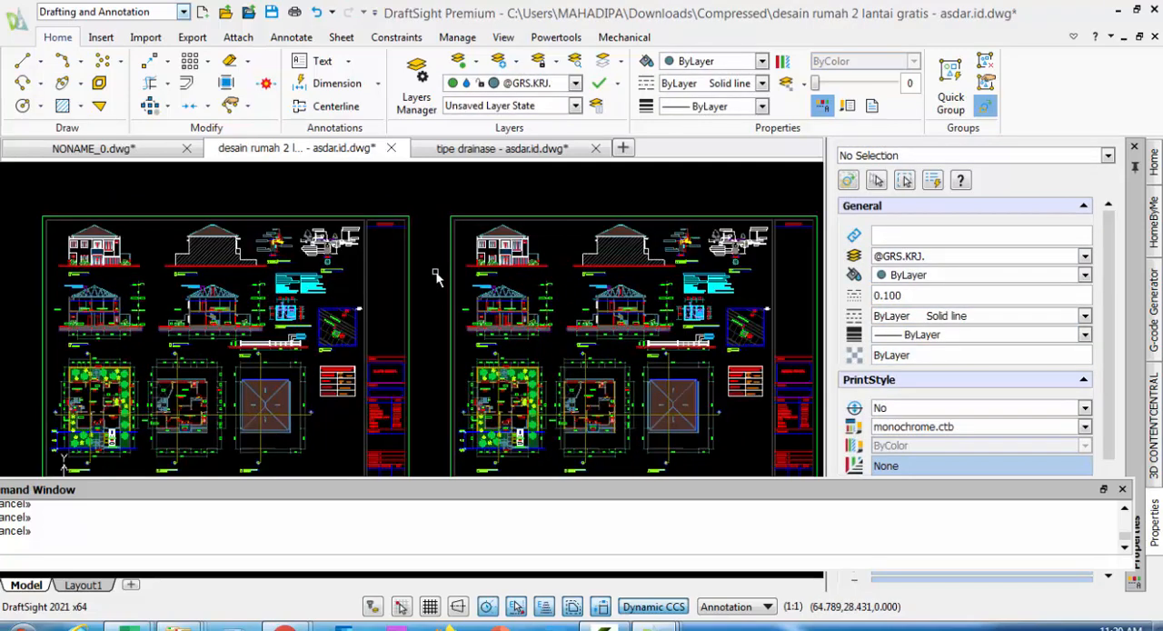
mouse_move(456, 246)
middle_mouse_down()
mouse_move(467, 233)
mouse_move(458, 240)
middle_mouse_up()
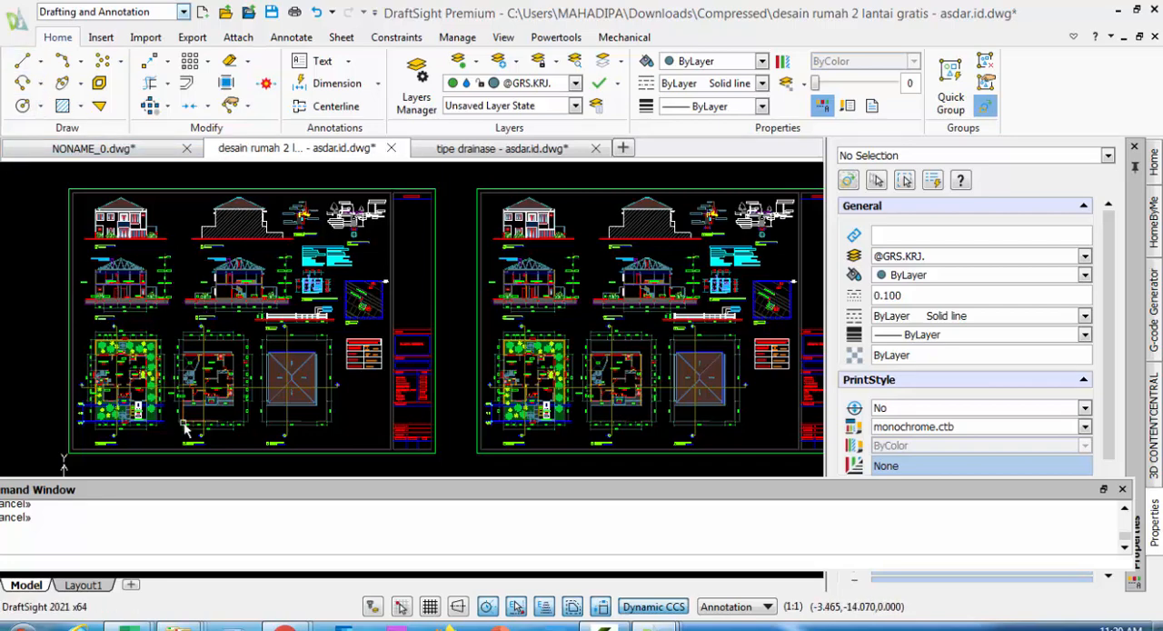
scroll(157, 367, "up", 1)
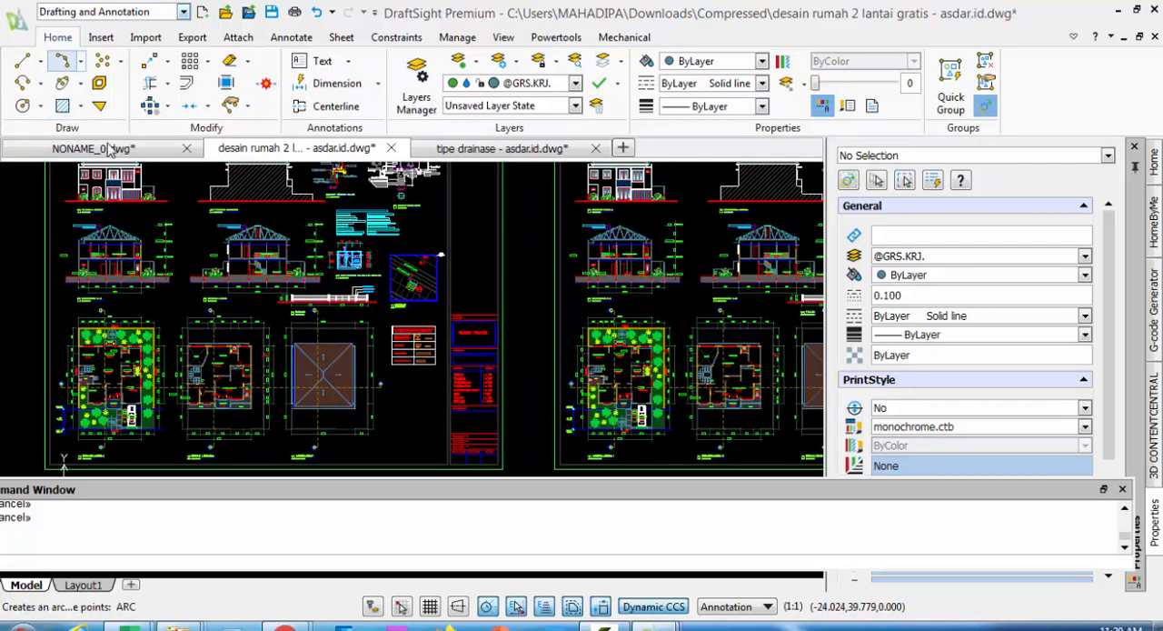
scroll(545, 297, "down", 1)
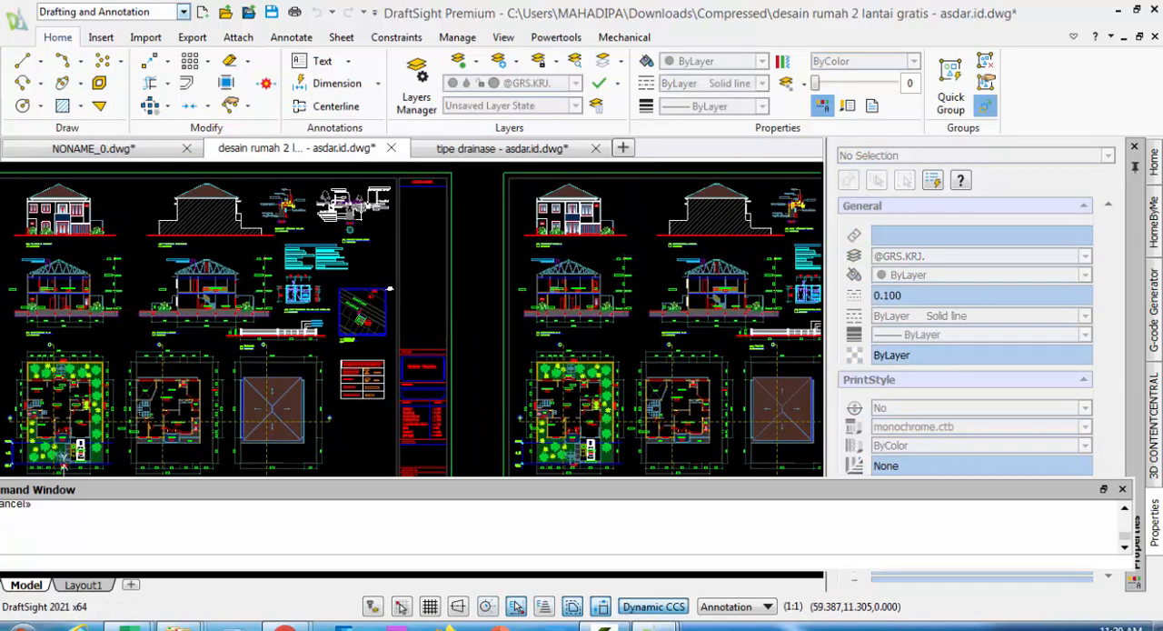
scroll(477, 300, "down", 1)
middle_click_drag(469, 295, 215, 291)
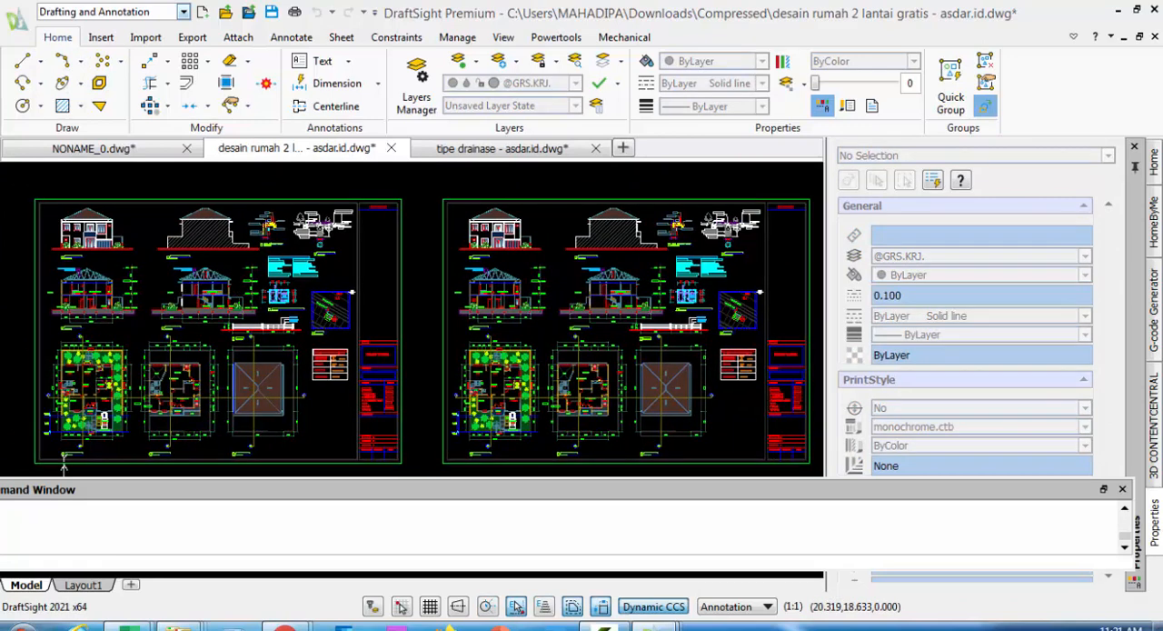
left_click(439, 193)
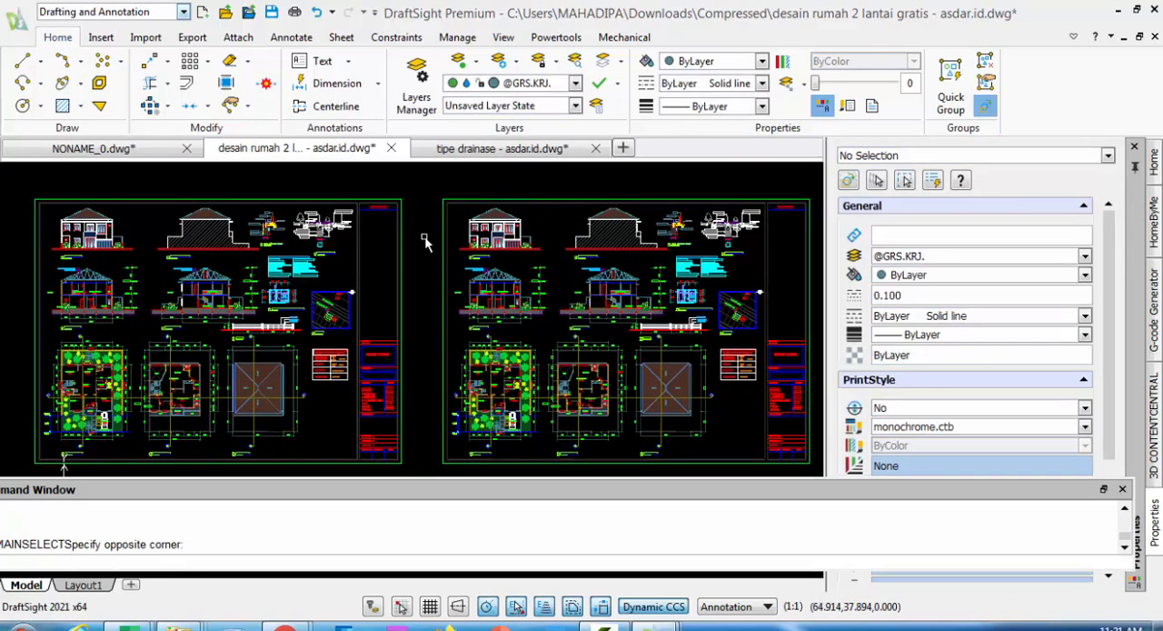
mouse_move(426, 241)
middle_mouse_down()
mouse_move(402, 233)
mouse_move(442, 253)
mouse_move(365, 258)
mouse_move(454, 261)
middle_mouse_up()
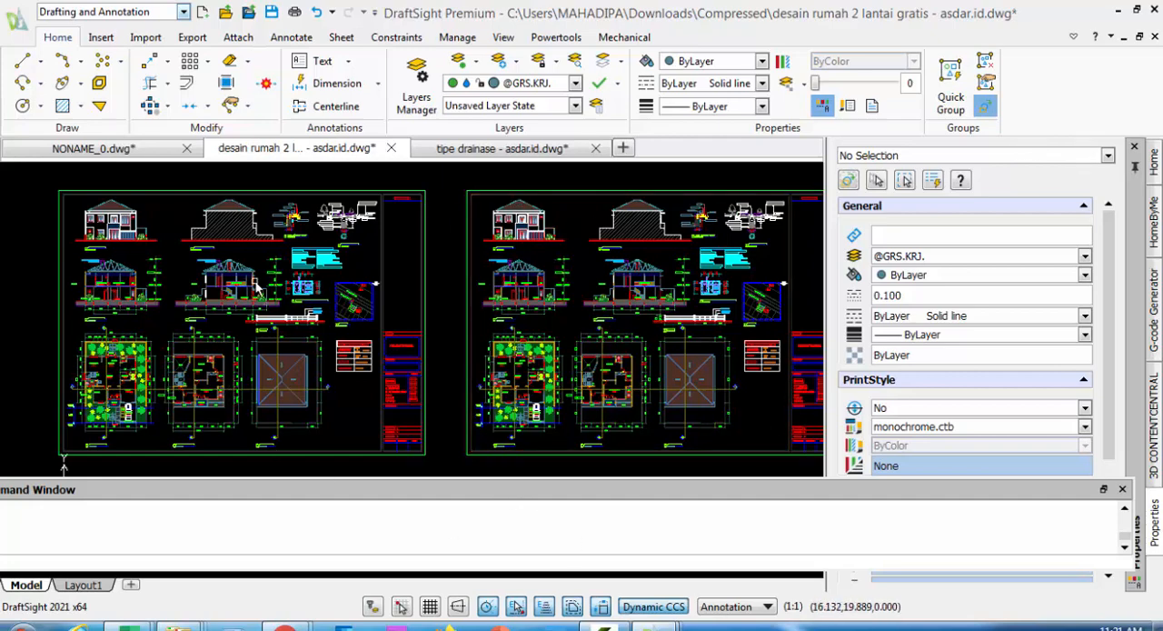
mouse_move(174, 304)
middle_mouse_down()
mouse_move(226, 304)
mouse_move(223, 312)
middle_mouse_up()
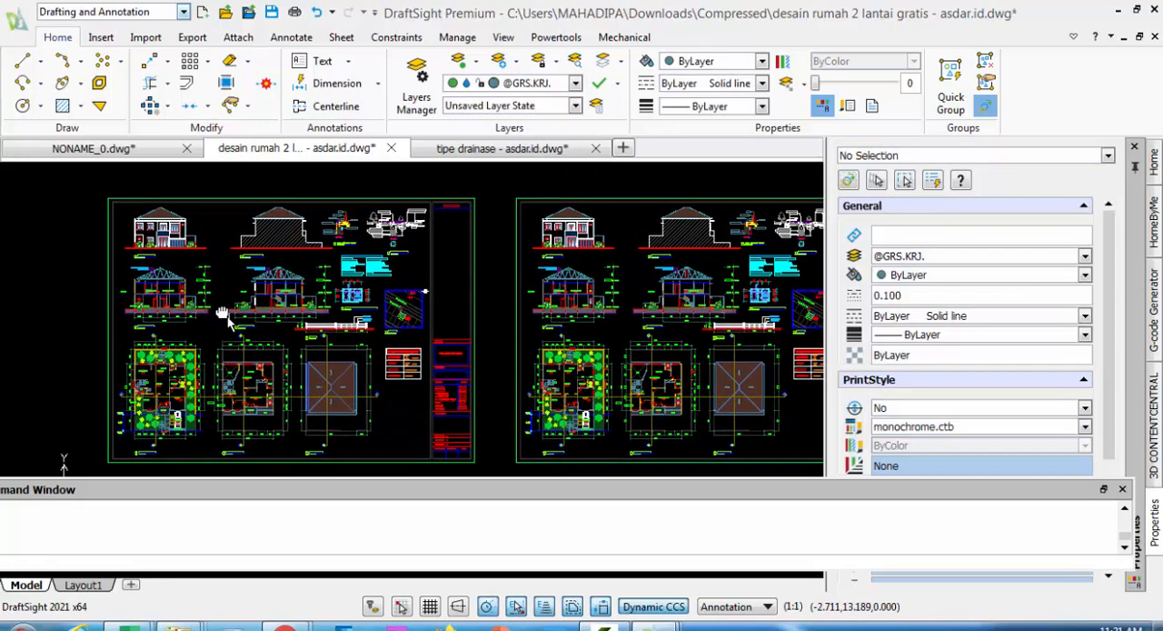